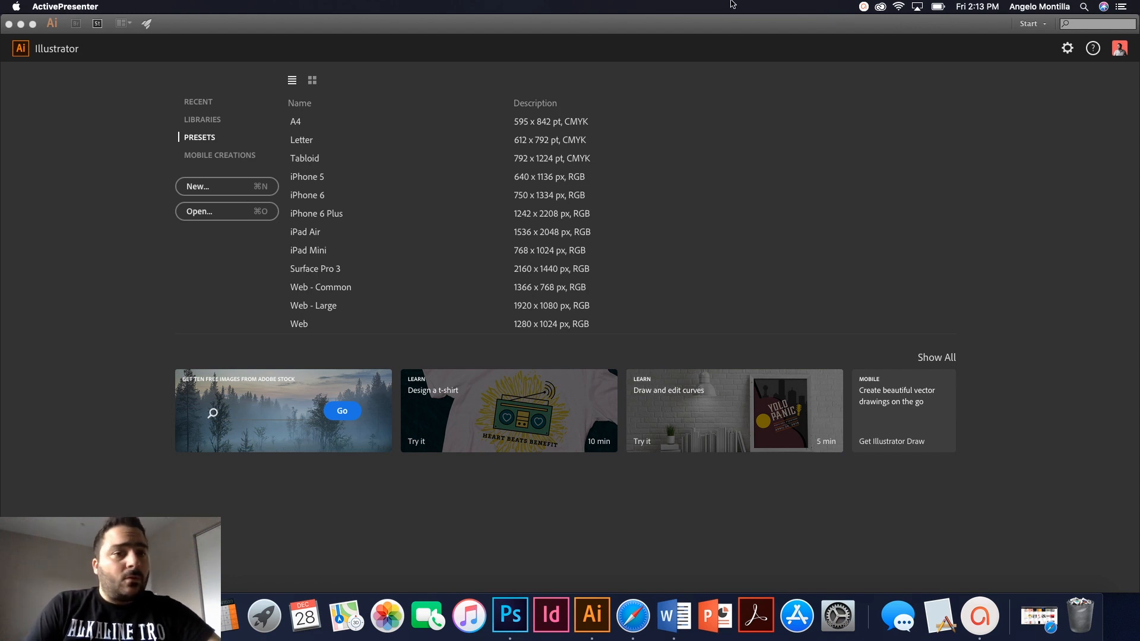
Create a new single-artboard document in inches, 18 in wide by 24 in high, portrait, CMYK at 300 ppi.
left_click(153, 58)
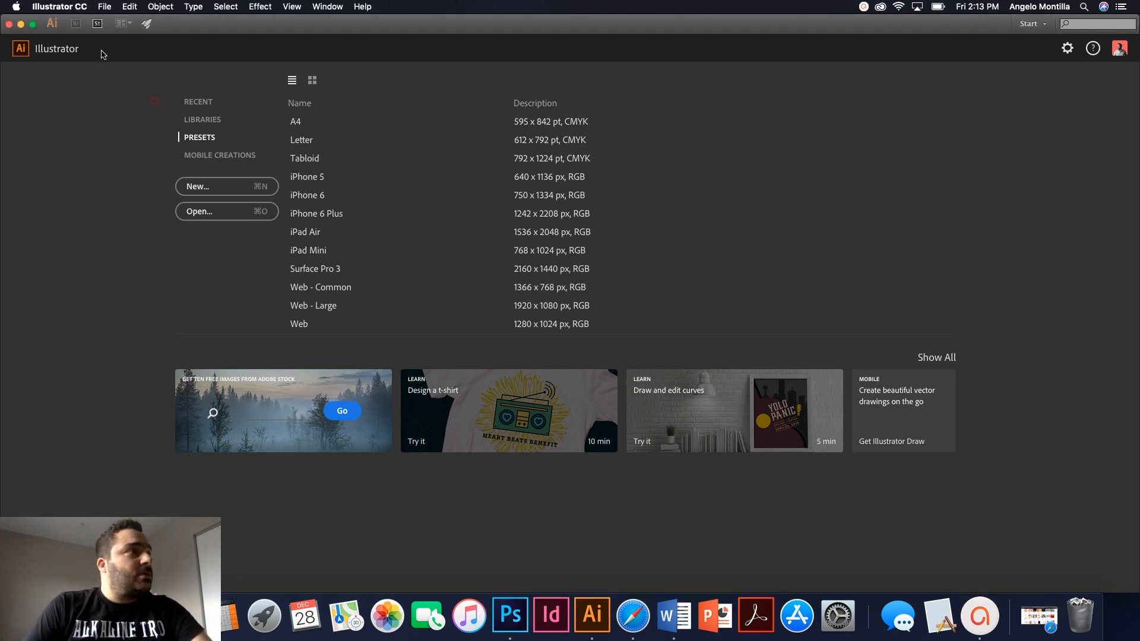
left_click(107, 3)
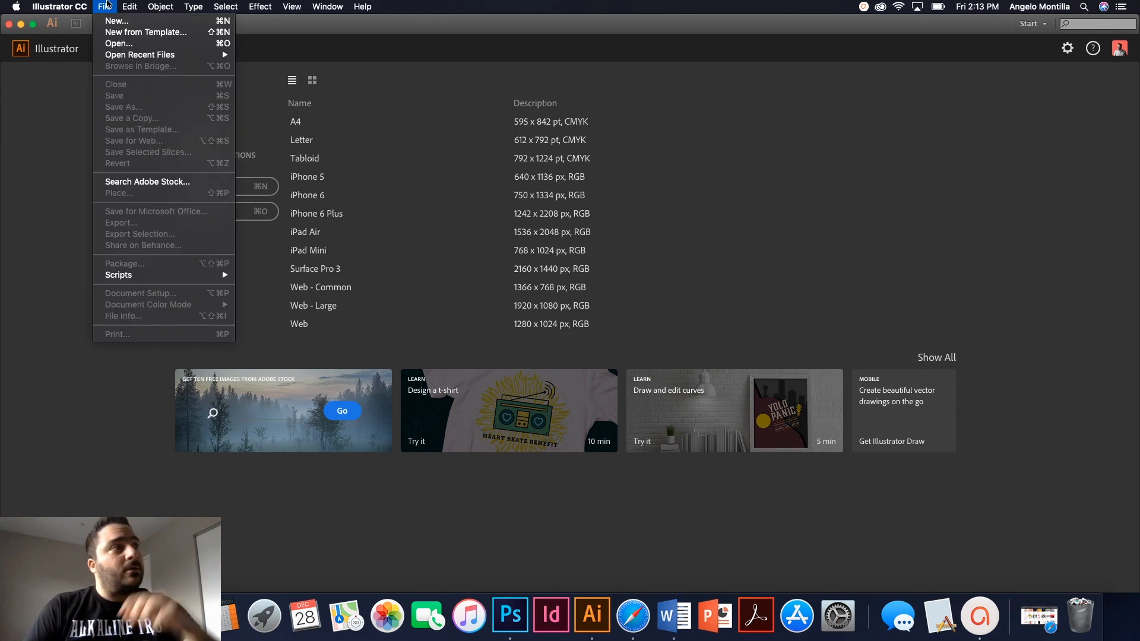
left_click(110, 25)
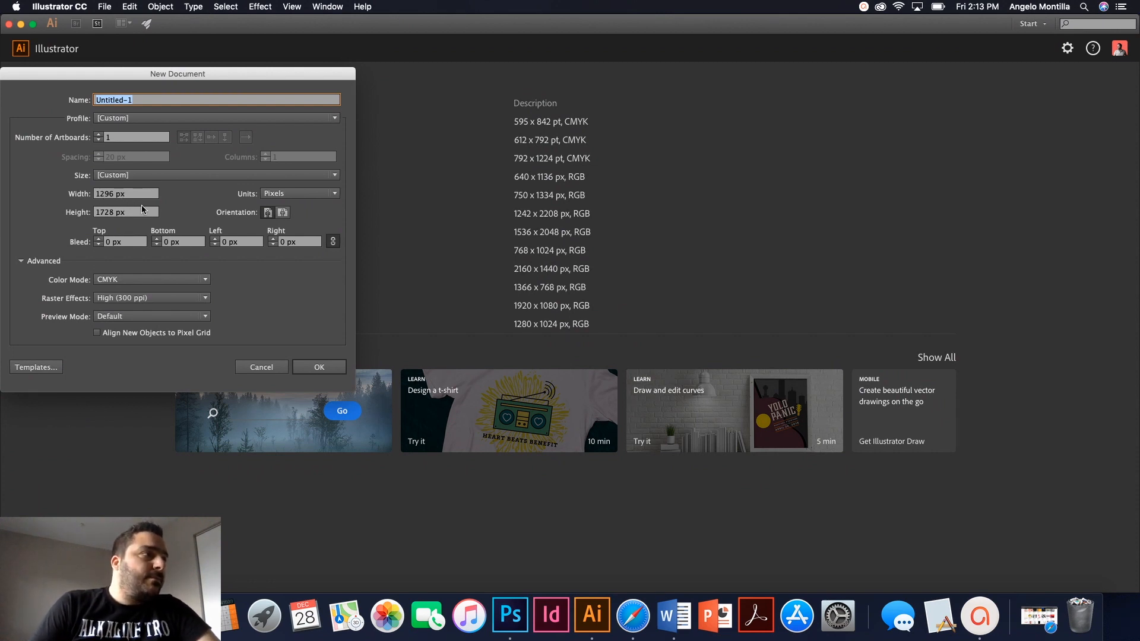
left_click(280, 196)
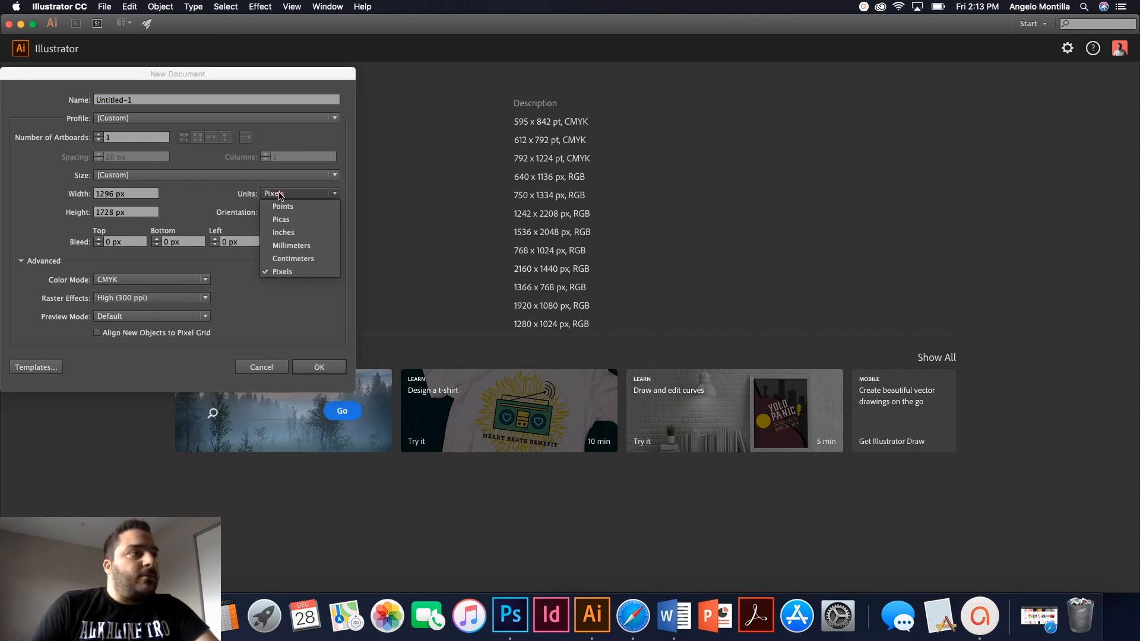
left_click(297, 233)
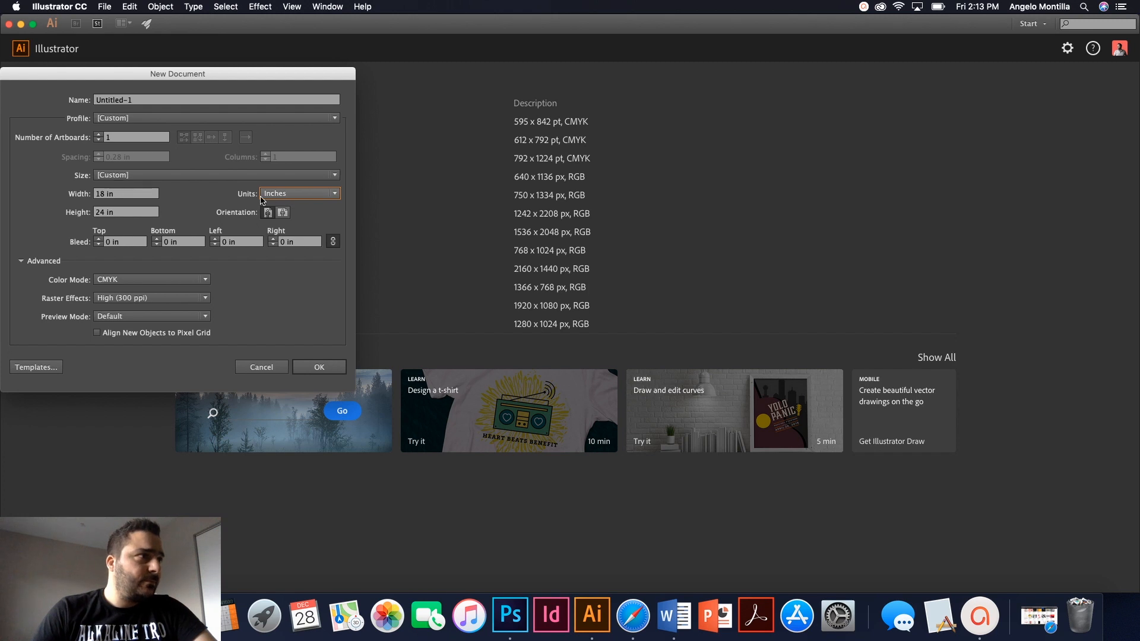
left_click(318, 368)
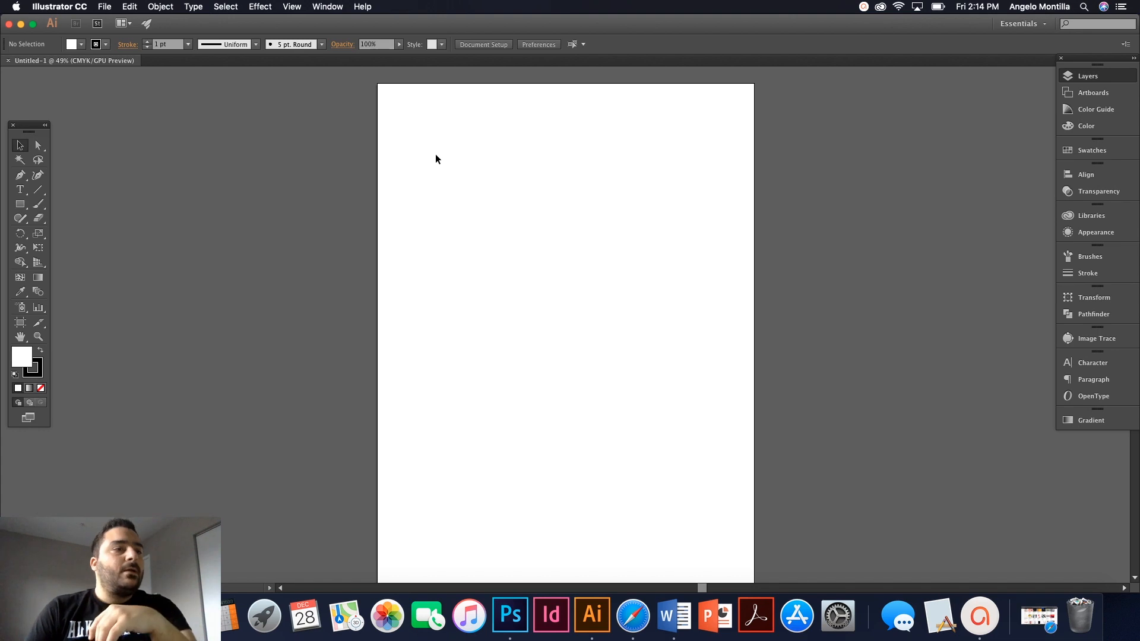
Rename the document's only layer as BG.
left_click(400, 164)
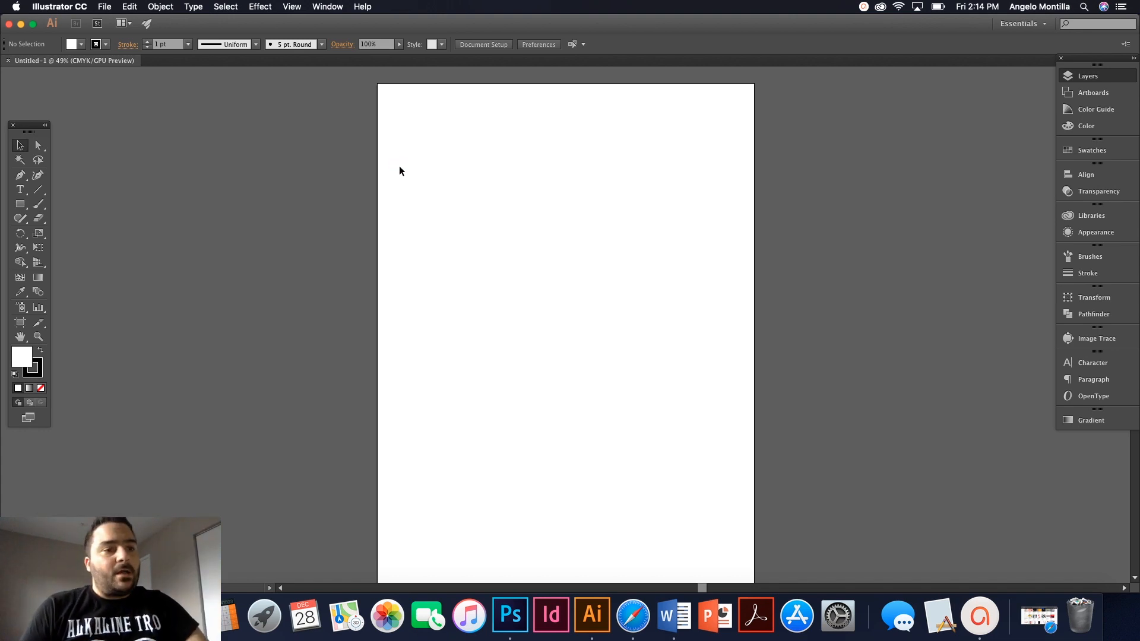
left_click(1082, 76)
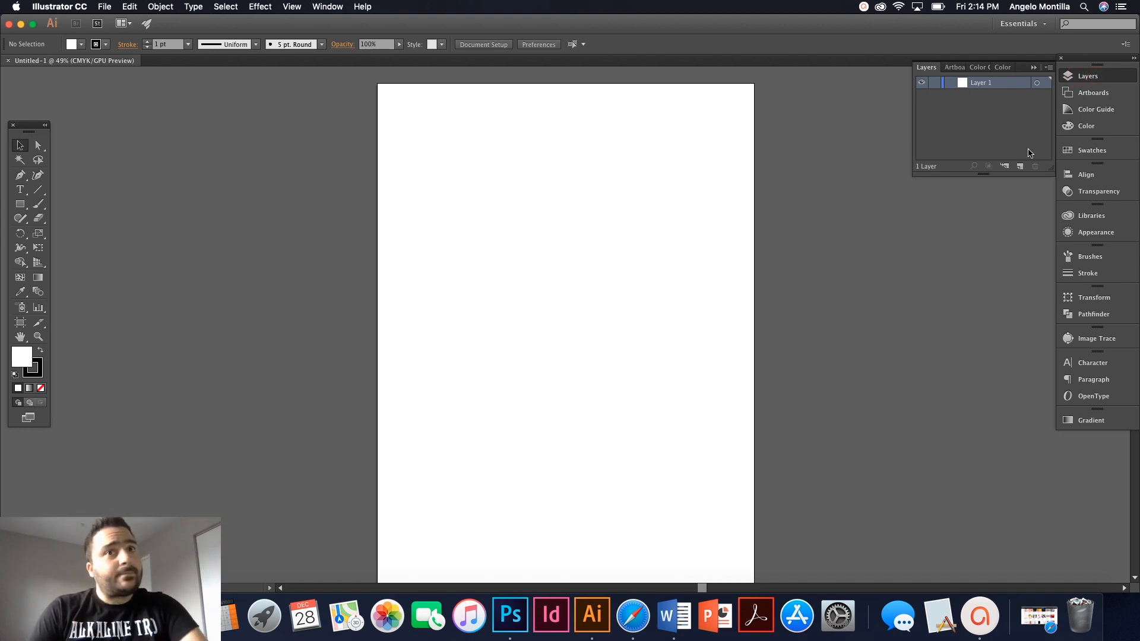
double_click(984, 84)
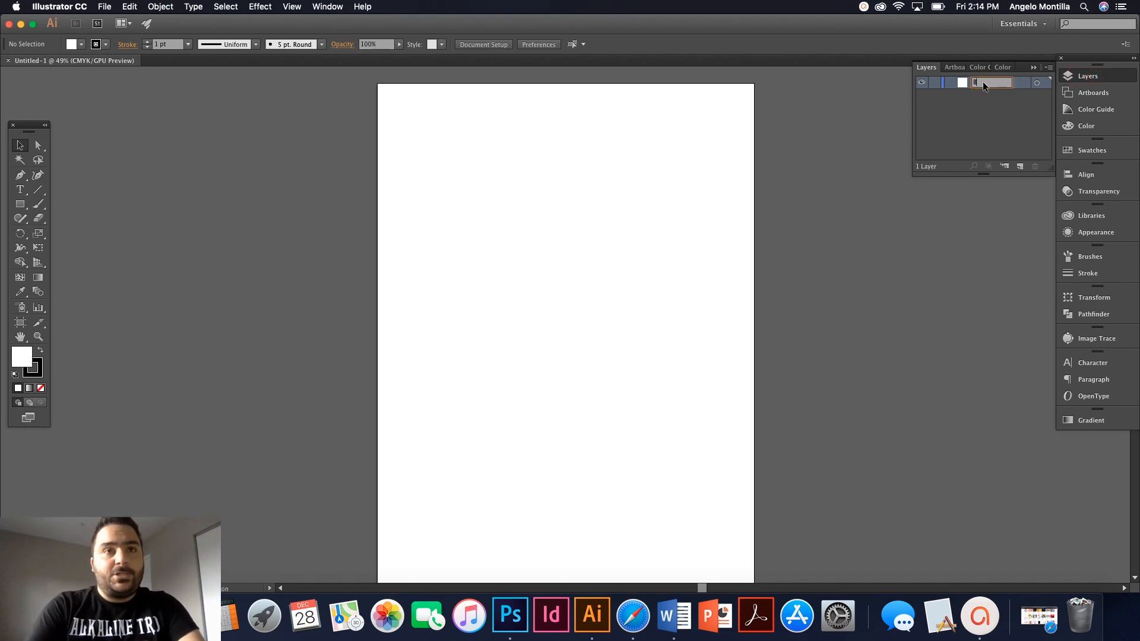
type("BG")
key("Return")
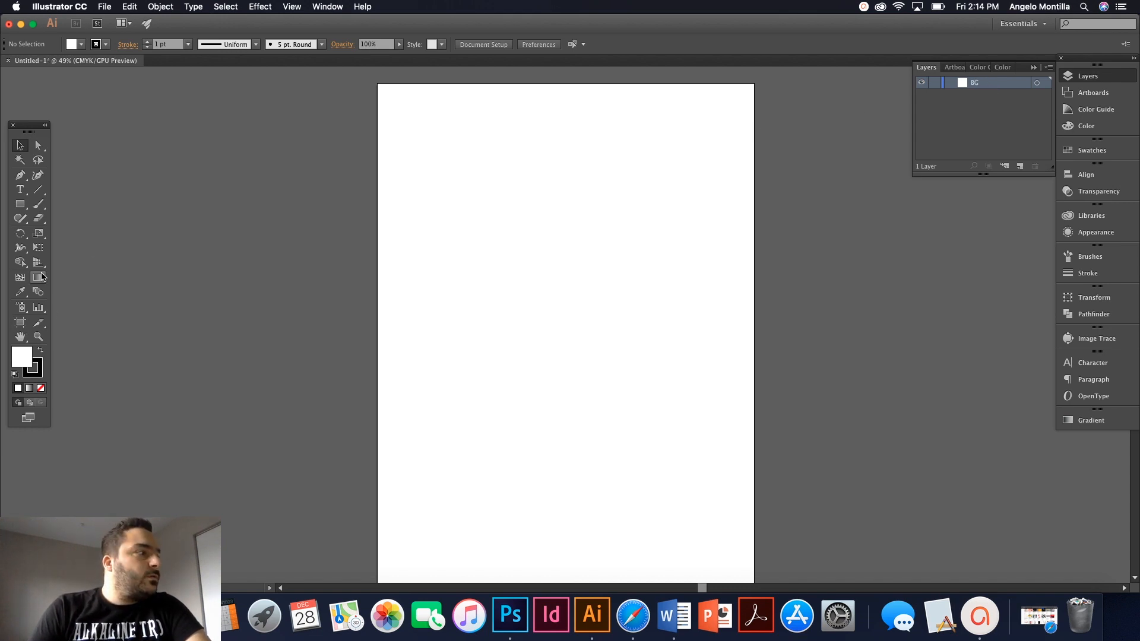
Draw an 18 x 24 in rectangle covering the whole artboard and give it a red fill with no stroke.
left_click(22, 206)
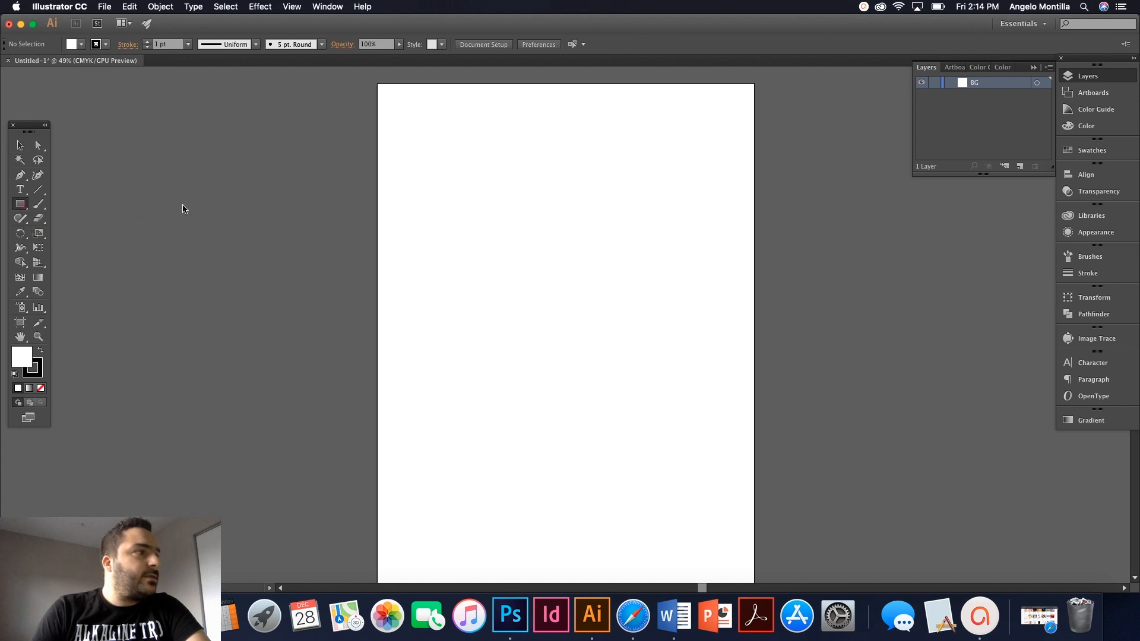
left_click_drag(380, 85, 754, 509)
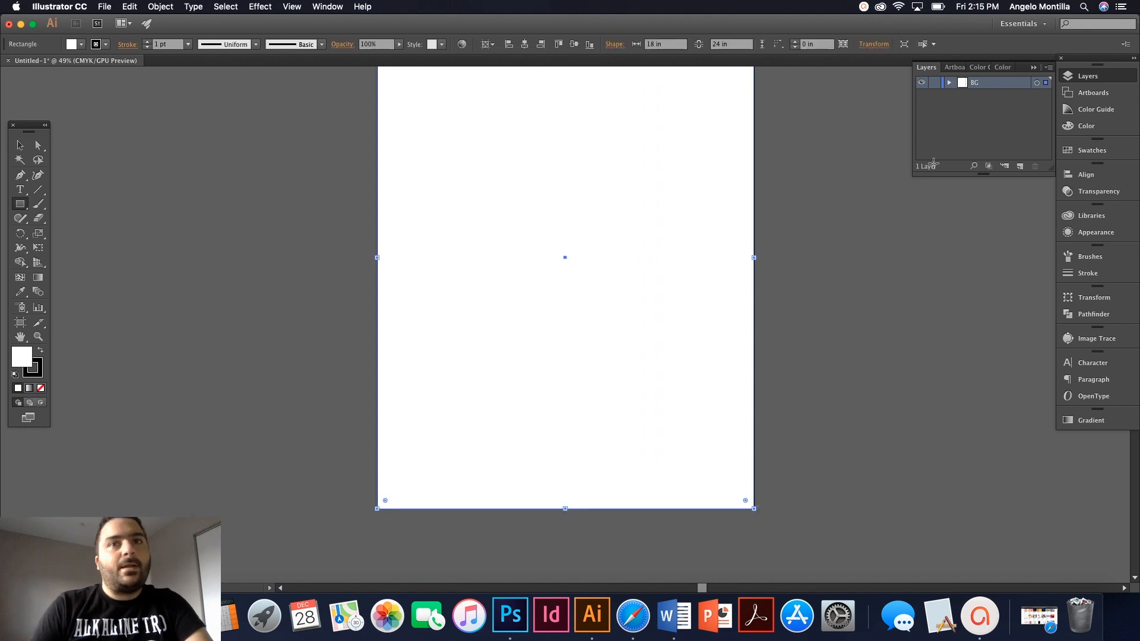
left_click(1090, 126)
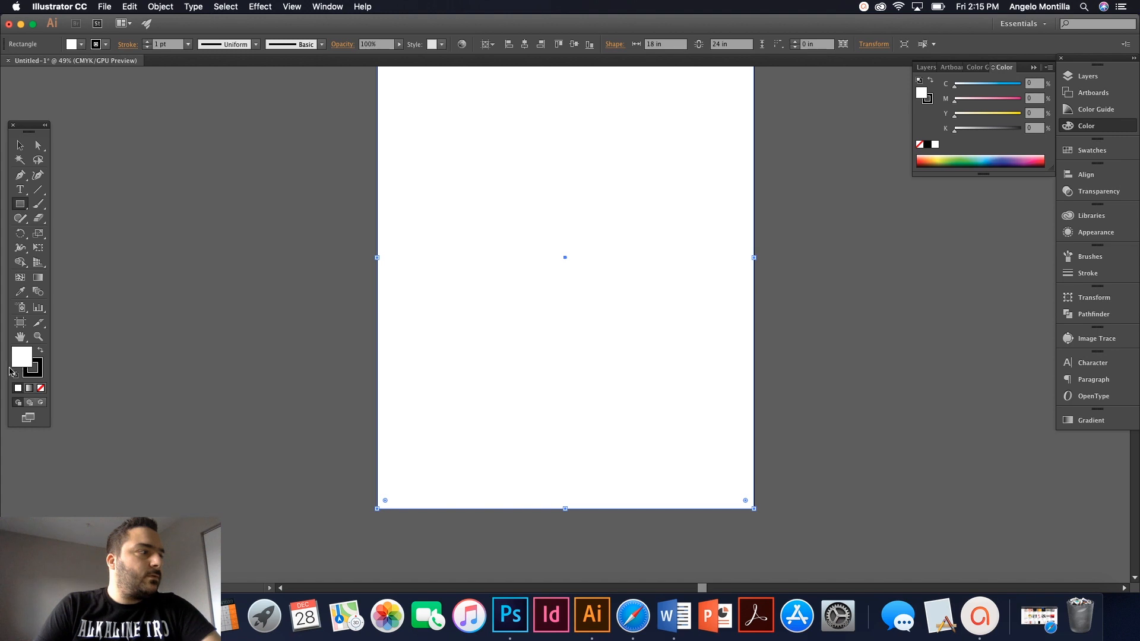
left_click(1105, 151)
left_click(916, 176)
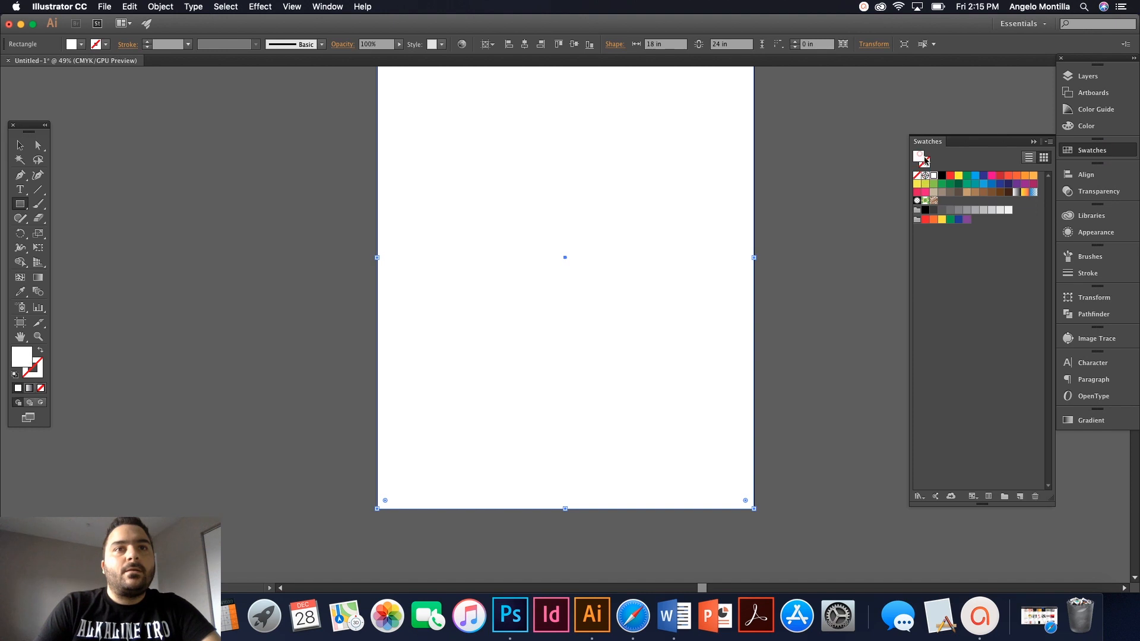
left_click(951, 176)
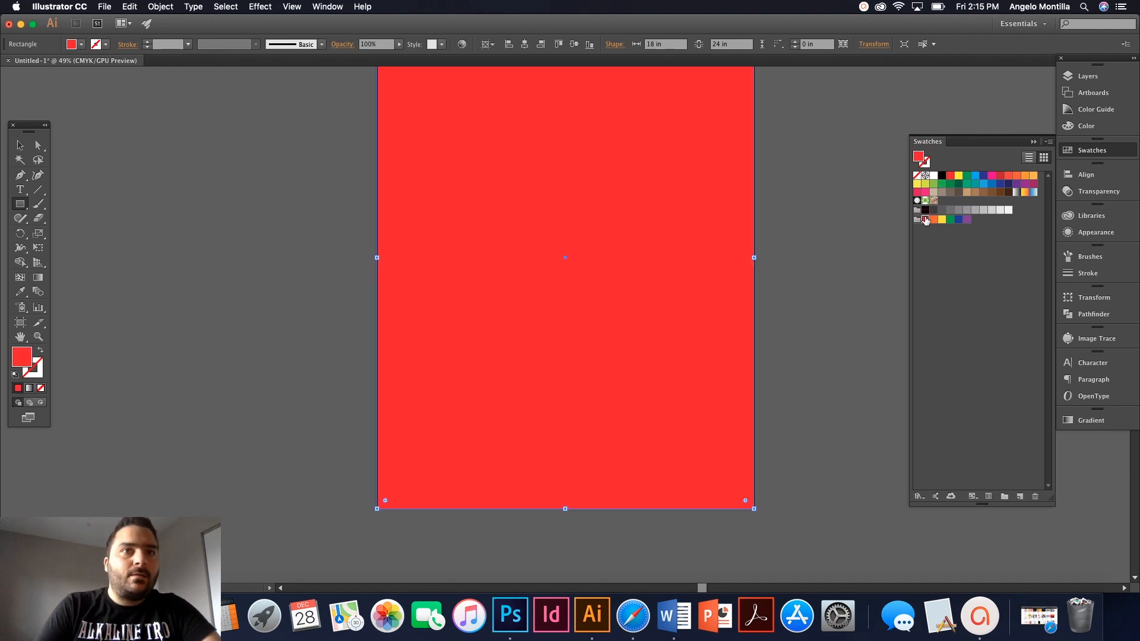
key("v")
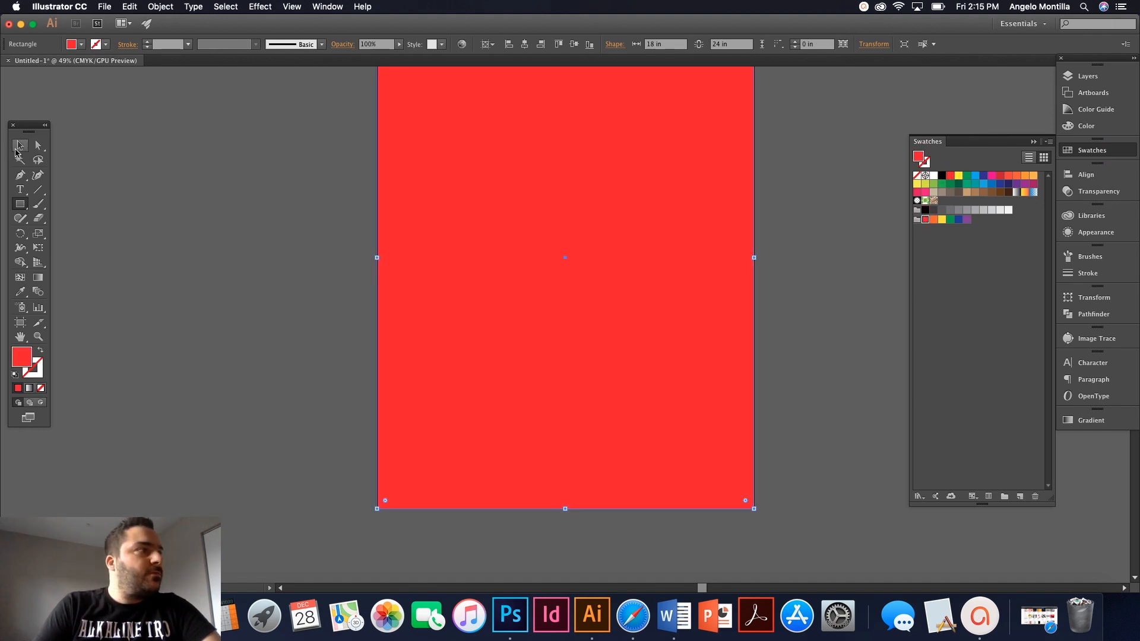
Darken the background rectangle's red fill to about C=19, M=100, Y=92, K=29.
left_click(1096, 127)
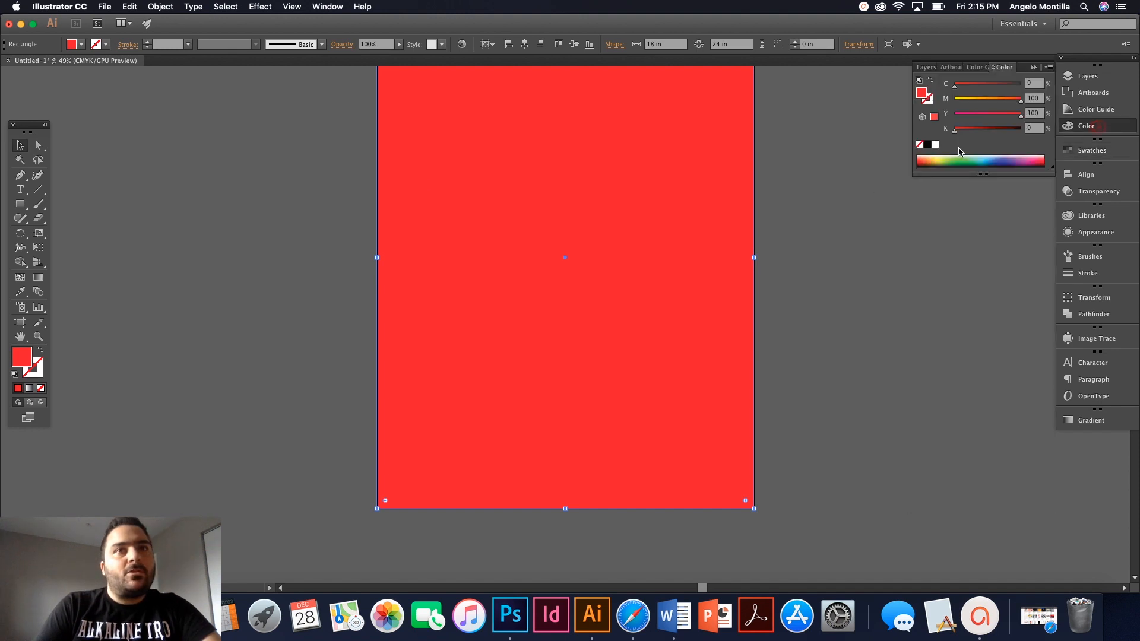
left_click_drag(962, 134, 974, 134)
scroll(979, 179, "up", 1)
scroll(979, 178, "up", 2)
left_click_drag(955, 85, 969, 89)
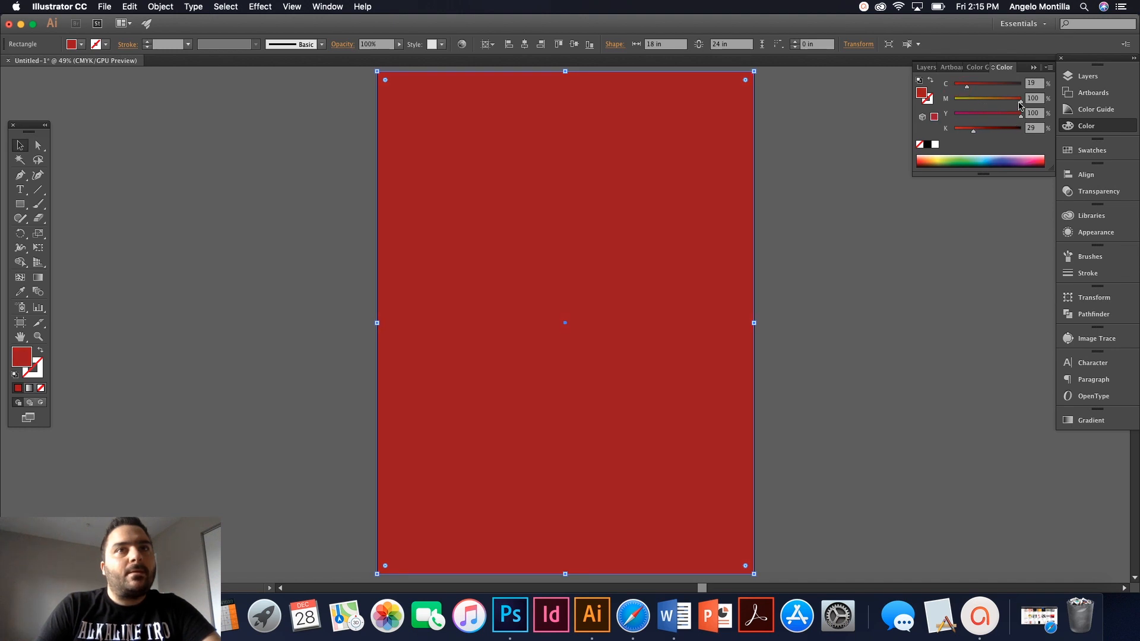
left_click_drag(1021, 118, 1015, 118)
Save the dark red fill as a new CMYK process-color swatch and check it among the document swatches.
left_click(1049, 67)
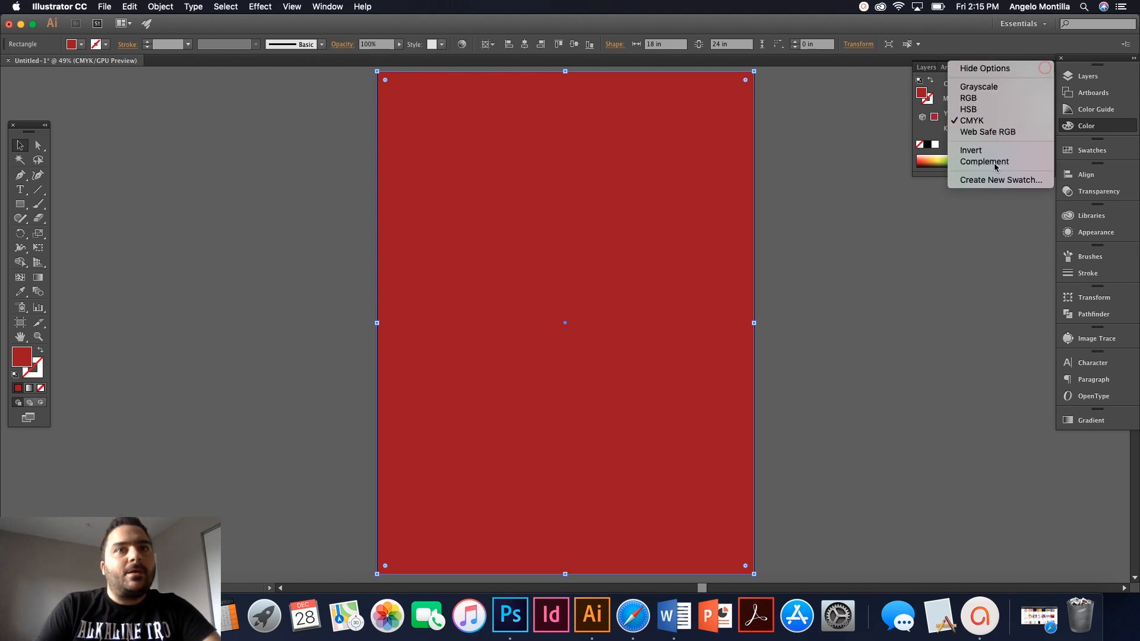
left_click(991, 186)
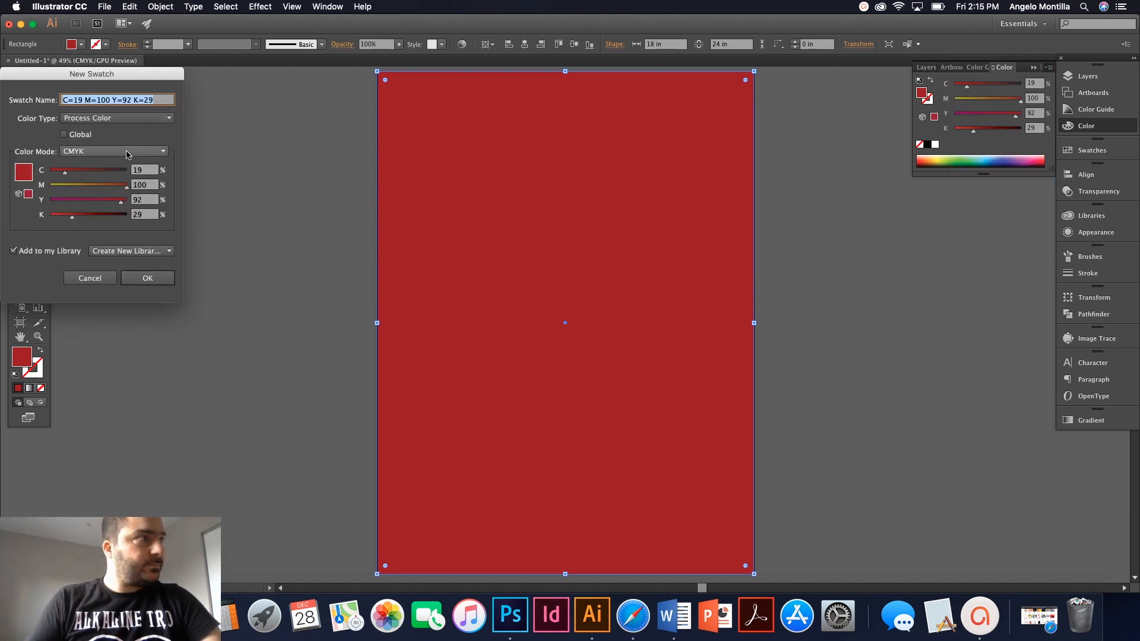
left_click(146, 286)
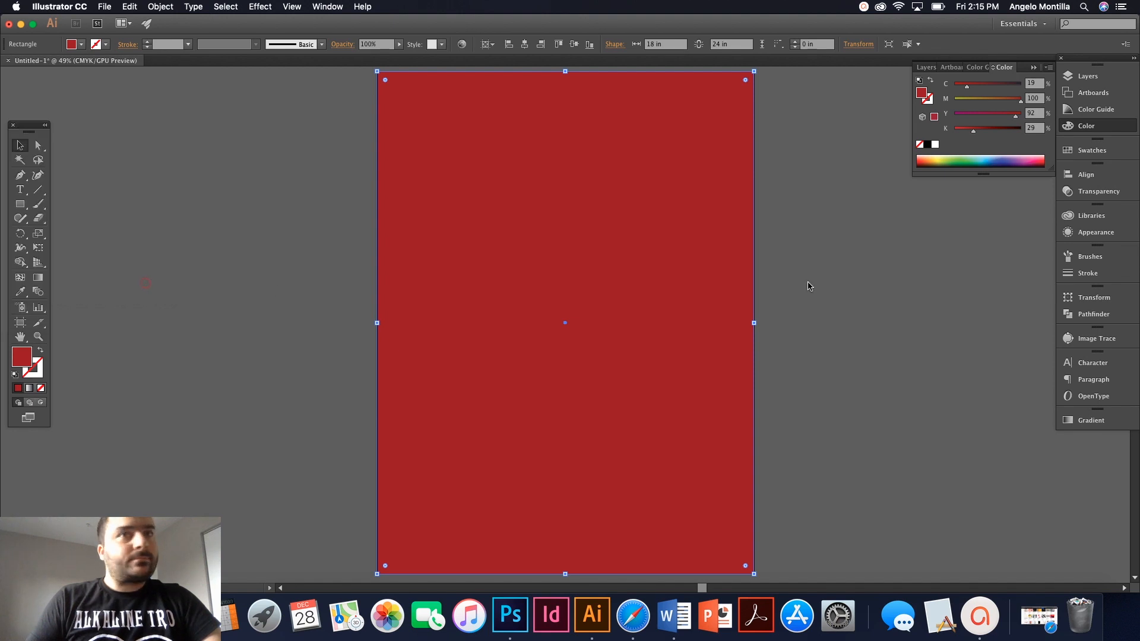
left_click(1079, 153)
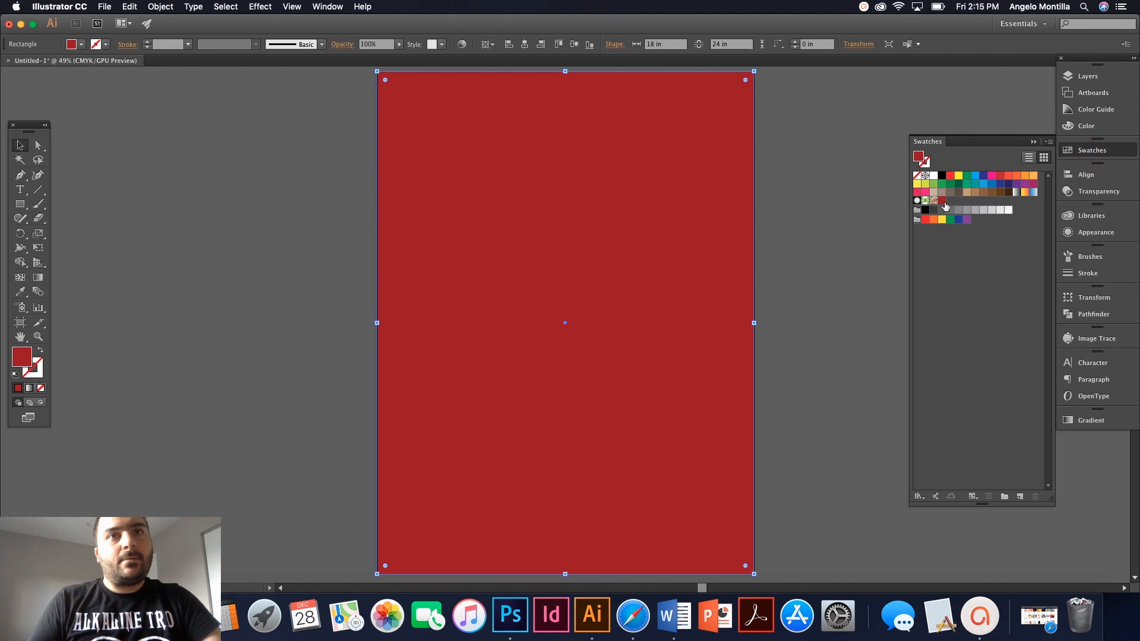
left_click(1092, 76)
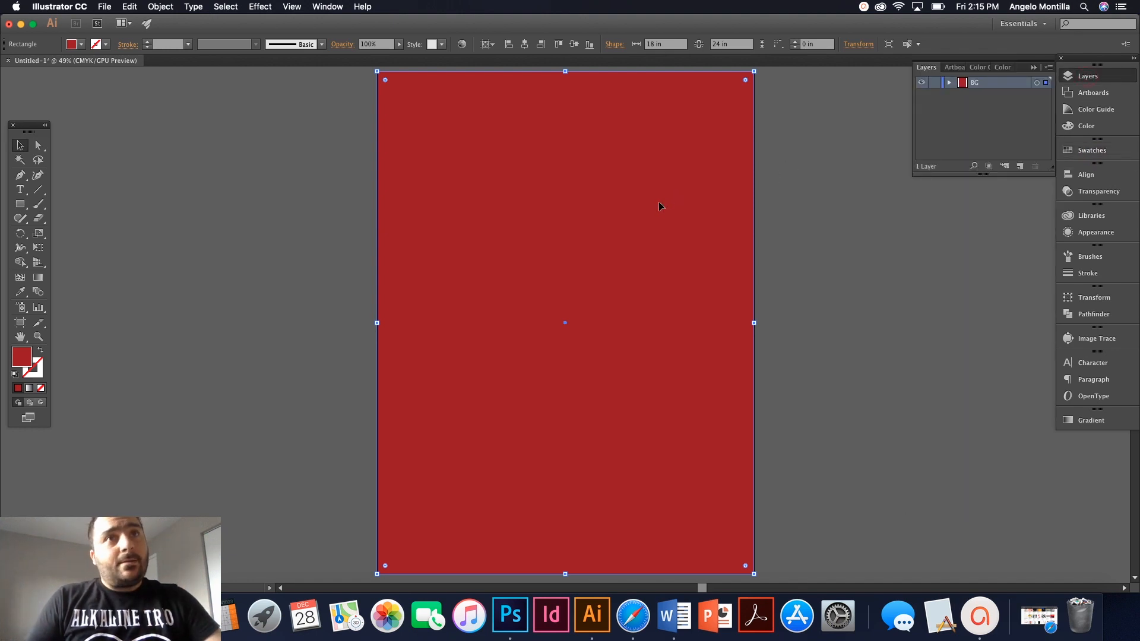
left_click_drag(519, 196, 567, 216)
key("super+z")
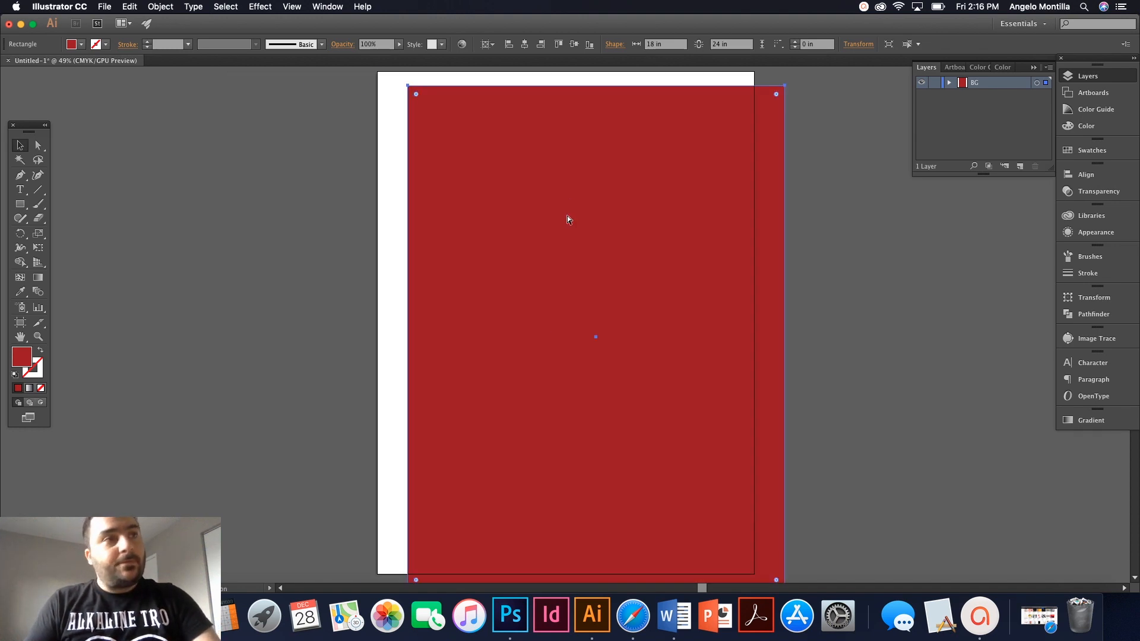
key("super+z")
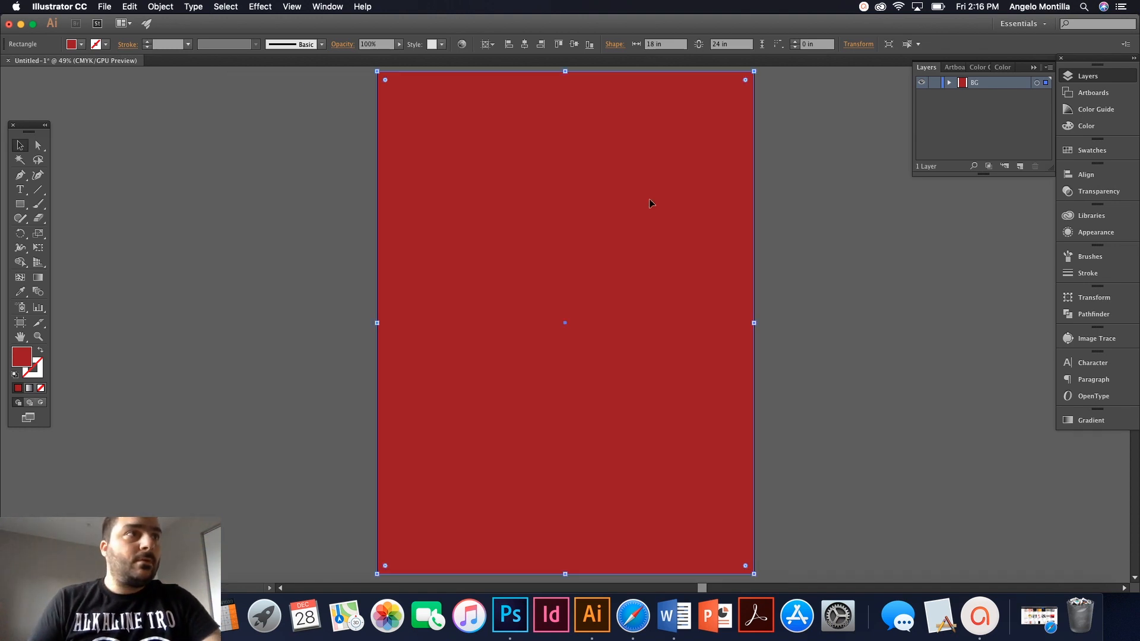
Lock the BG layer and add a new layer named Type above it.
left_click(935, 82)
left_click(1021, 167)
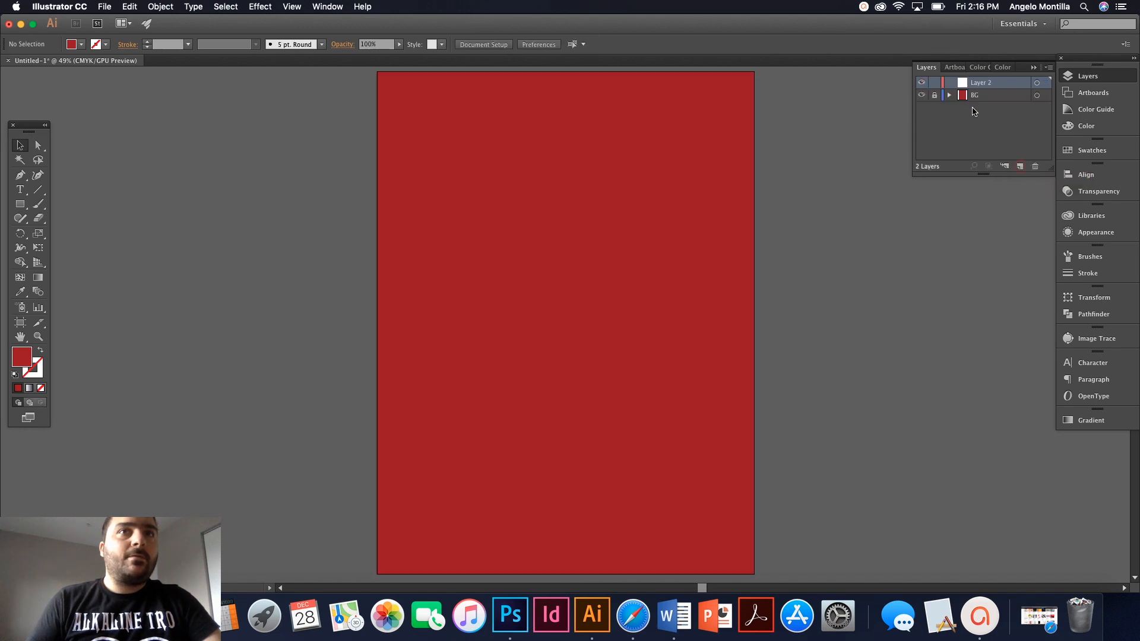
double_click(983, 83)
type("Type")
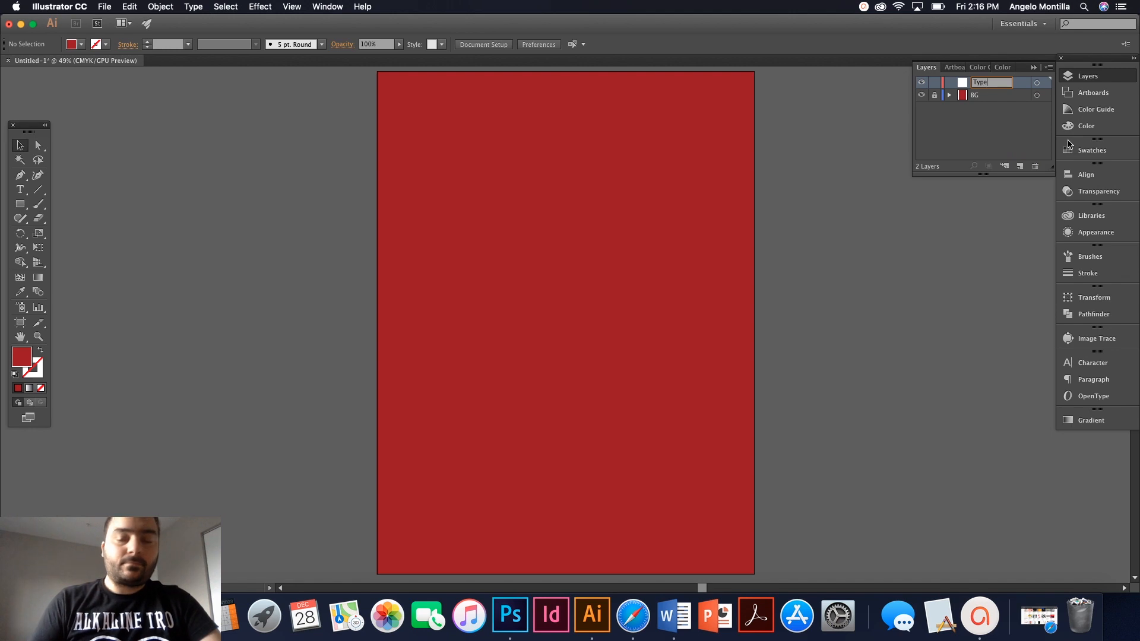
key("Return")
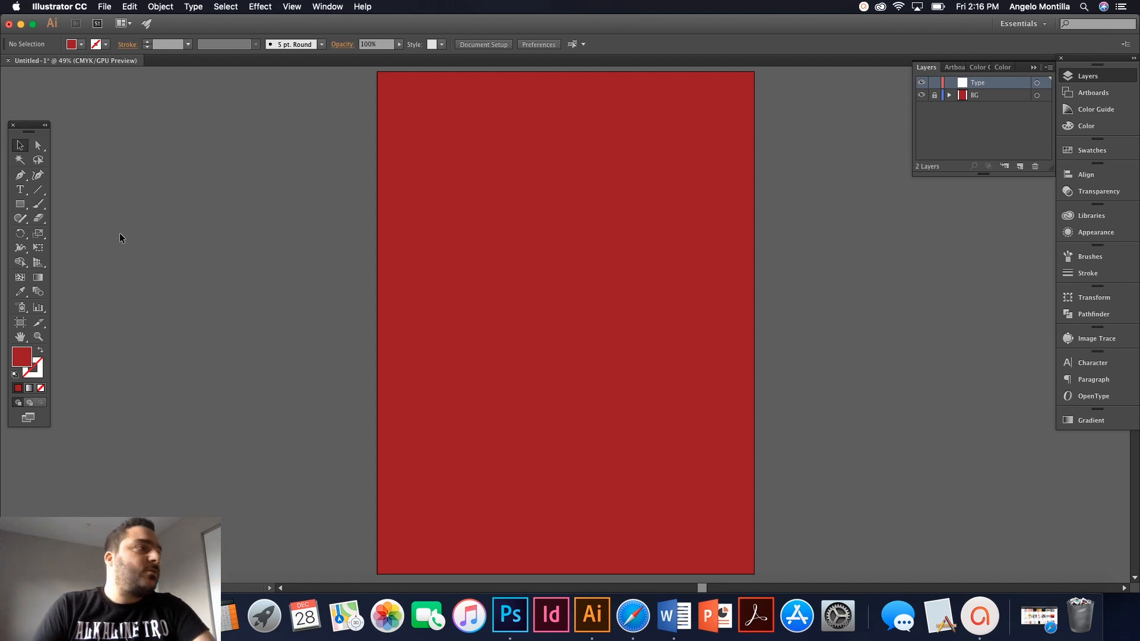
Add the point text FUTURA on the upper part of the artboard and select it as an object.
left_click(20, 190)
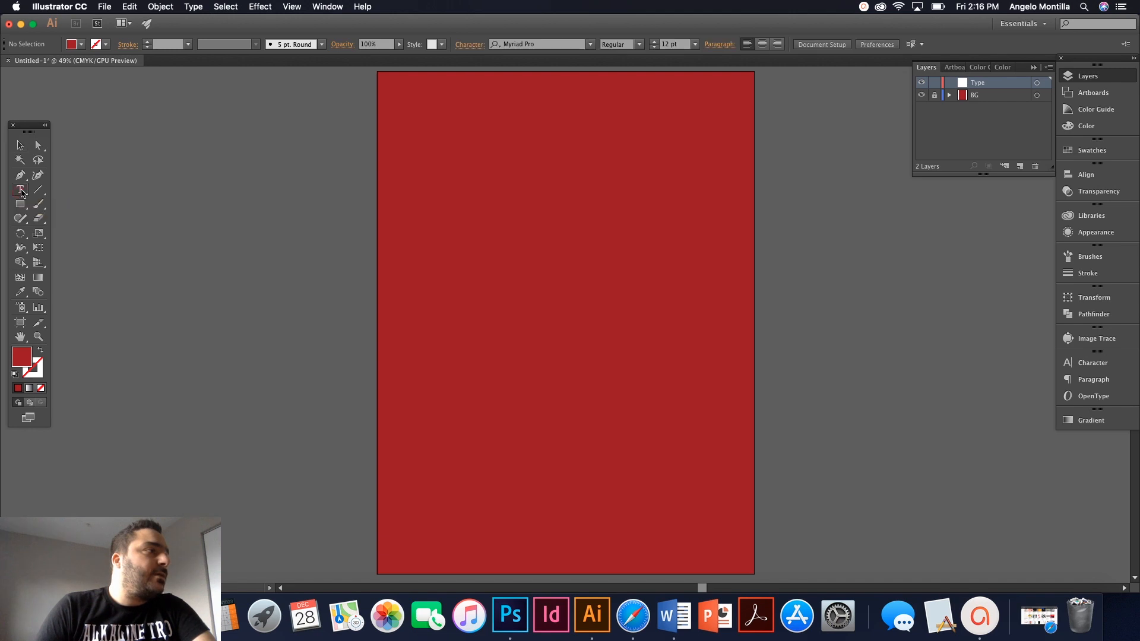
left_click(472, 180)
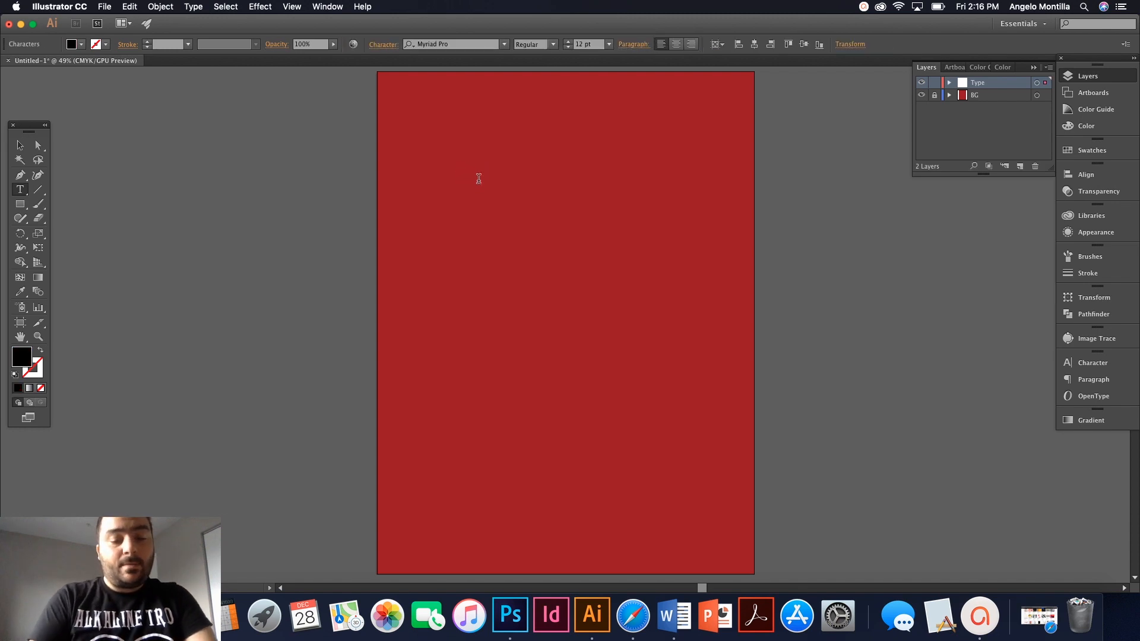
type("FU")
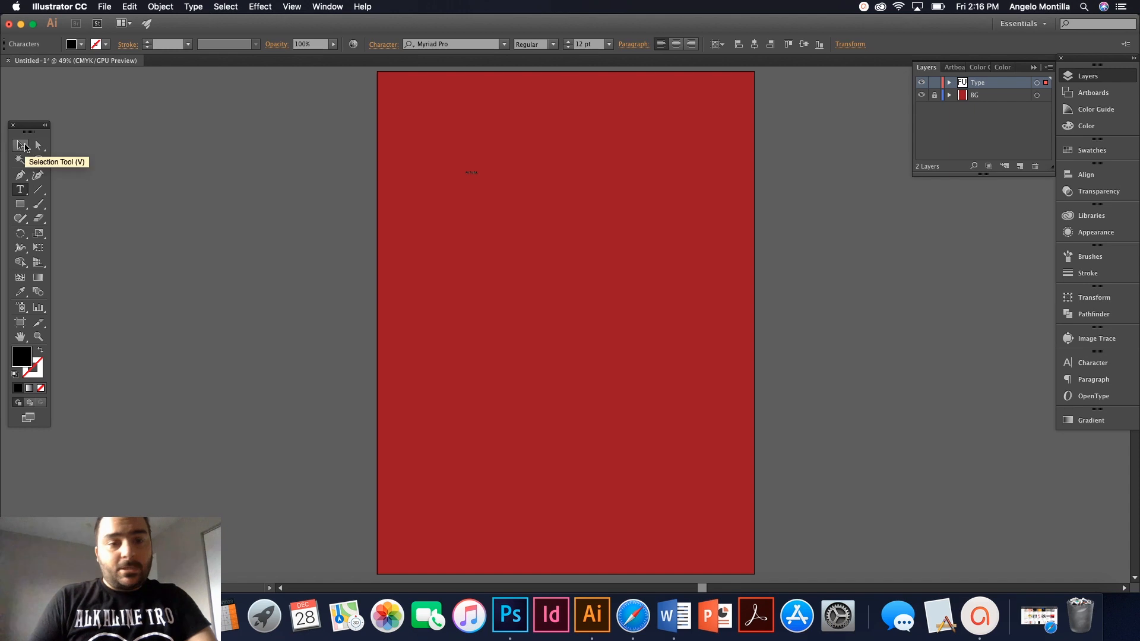
left_click(24, 146)
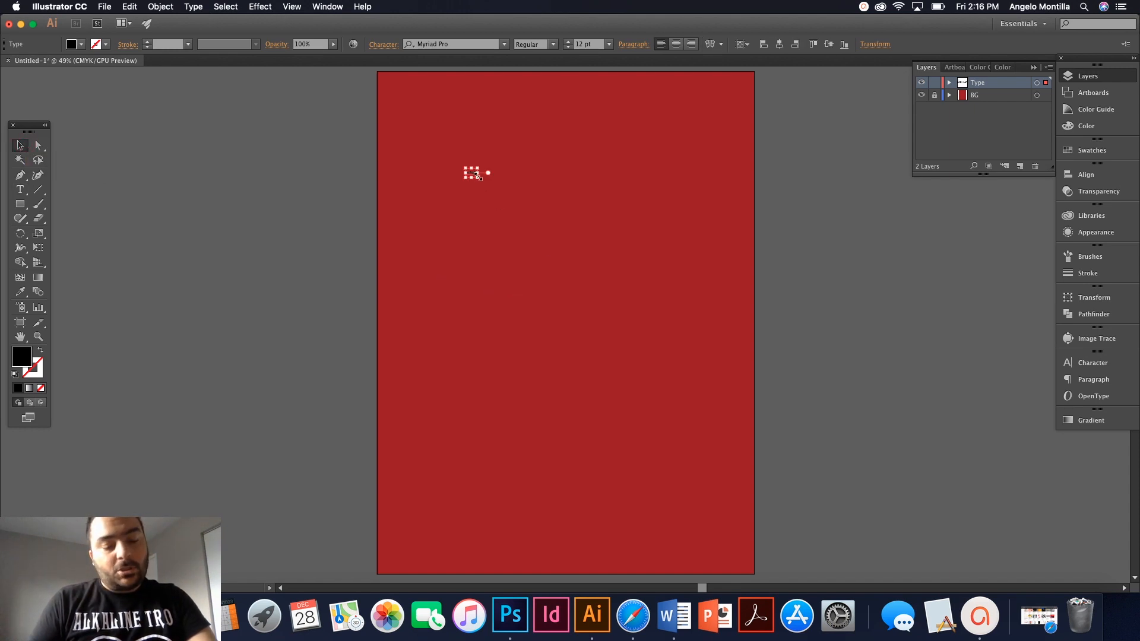
Position the FUTURA text in the artboard's upper part and scale it up to about 238 pt.
left_click_drag(479, 176, 534, 212)
left_click_drag(493, 181, 544, 215)
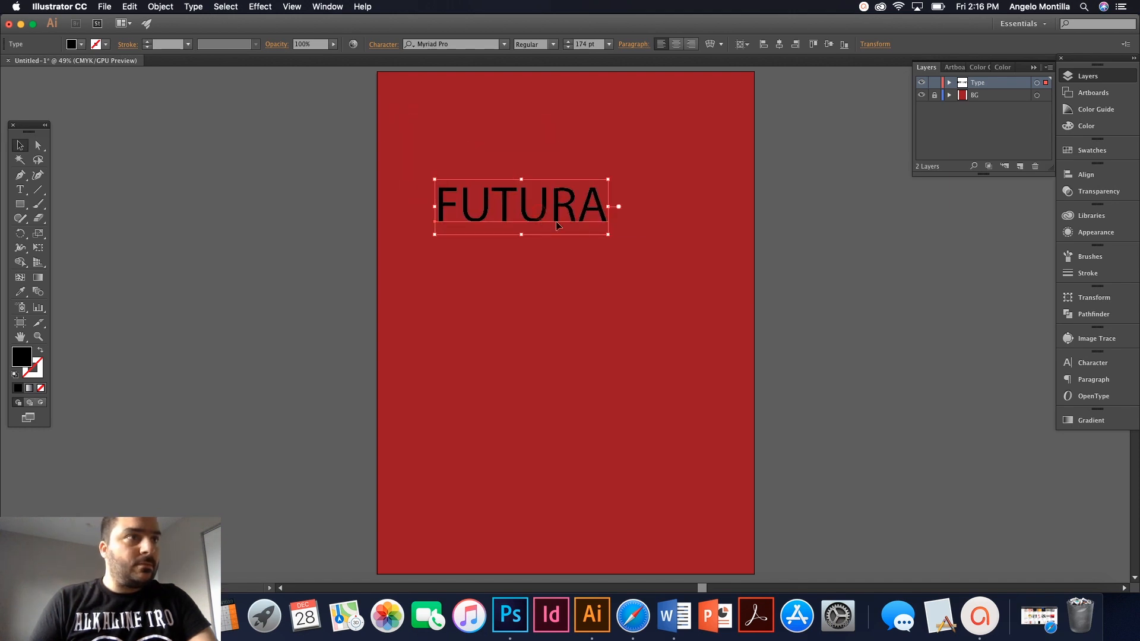
left_click_drag(609, 234, 668, 272)
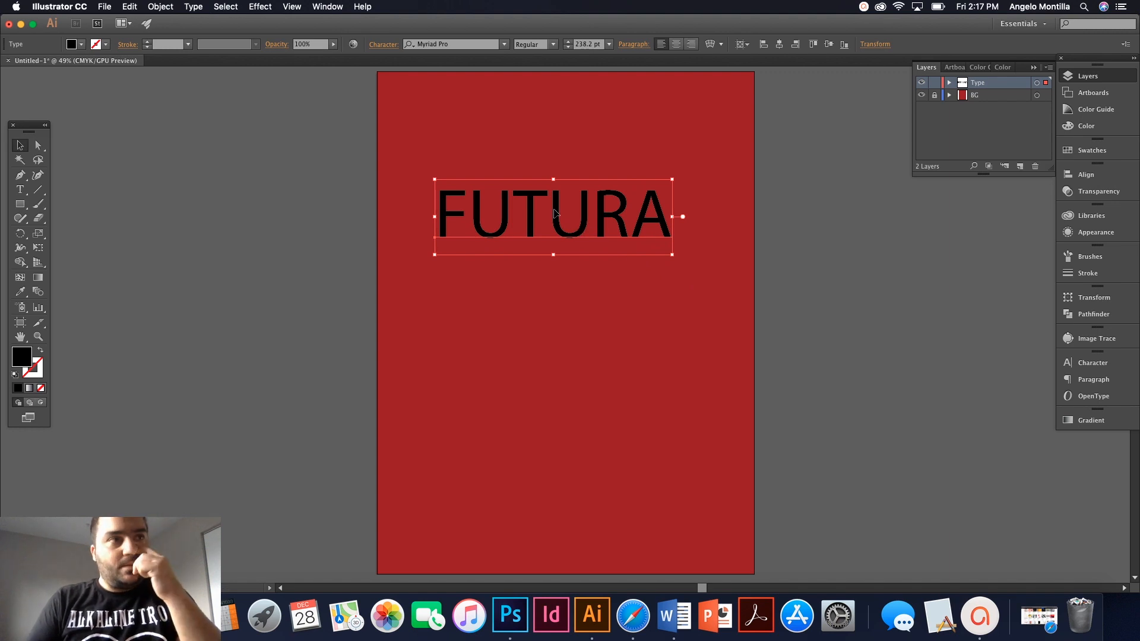
Set the FUTURA text's font to Futura Extra Black BT and shift the text back inside the artboard's margins.
left_click(452, 43)
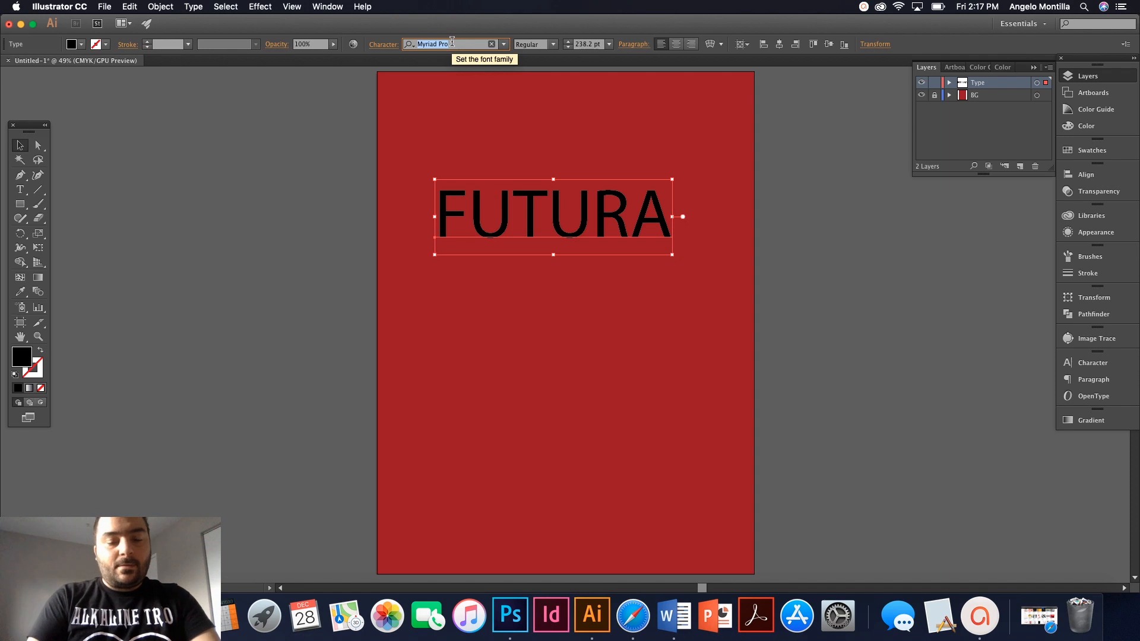
type("futura")
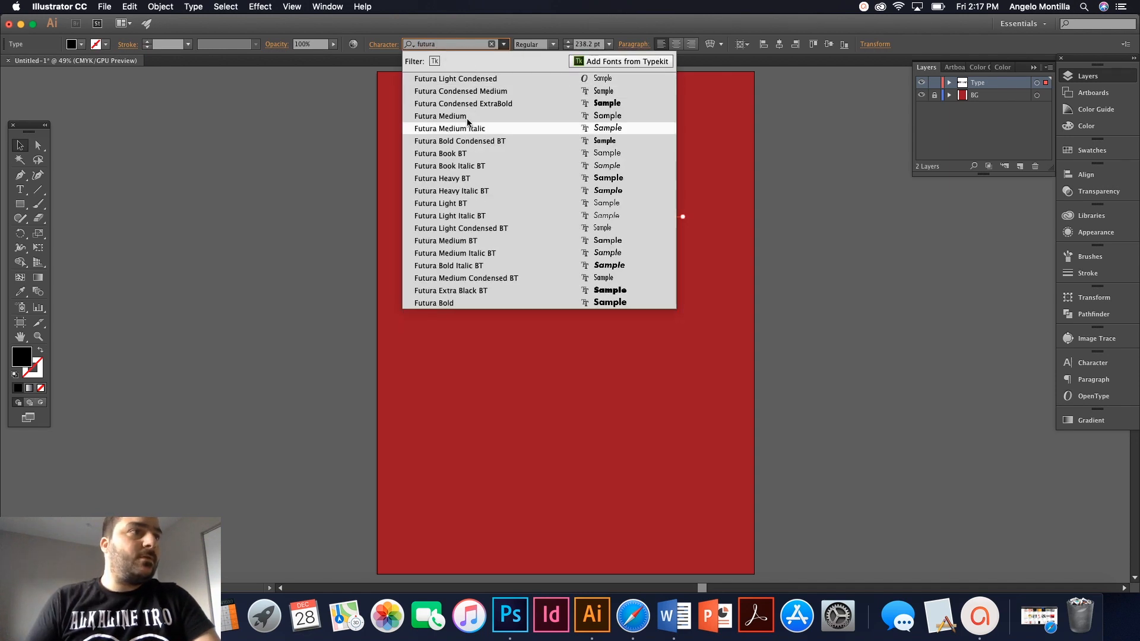
left_click(477, 291)
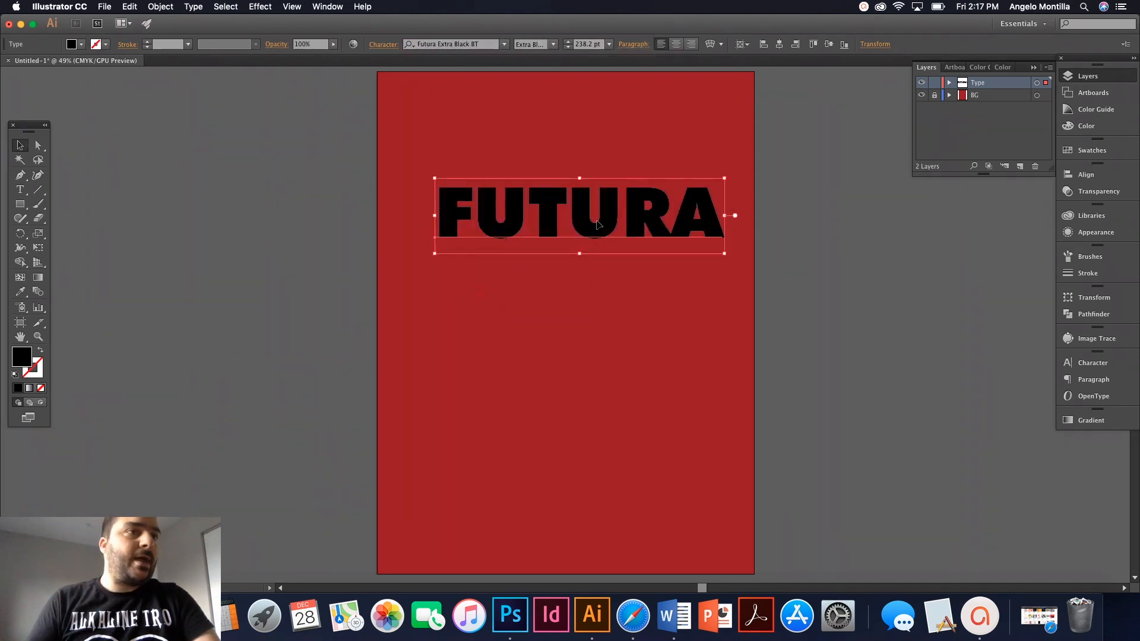
left_click_drag(633, 215, 608, 212)
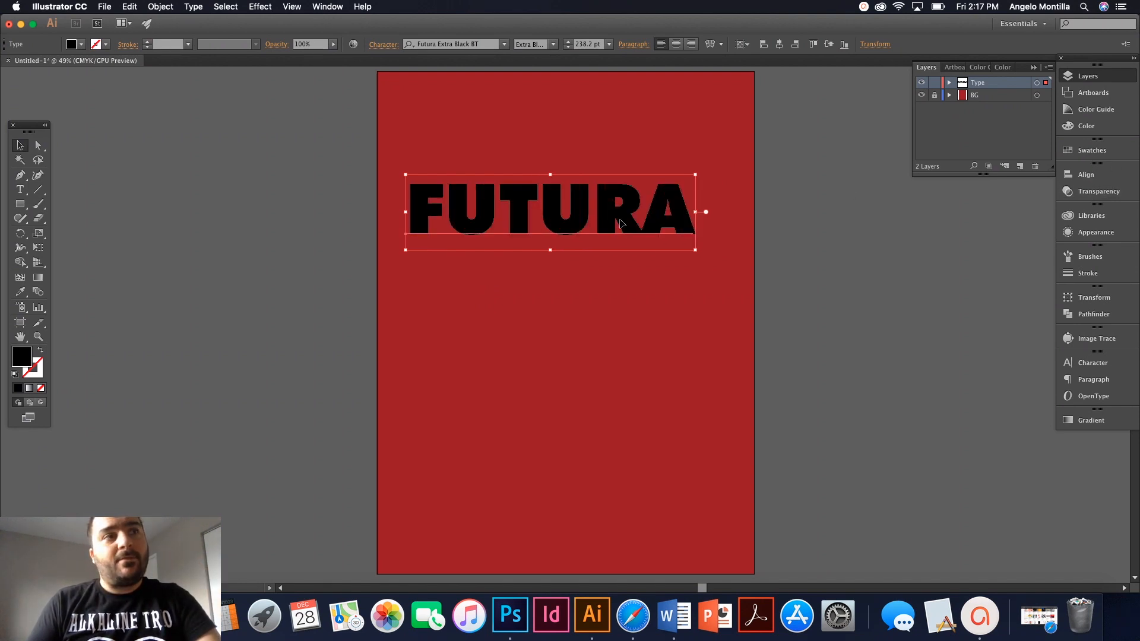
Fill the FUTURA text with the off-white C=5 M=8 Y=6 K=0 from the personal color library.
left_click(1096, 217)
left_click(1014, 220)
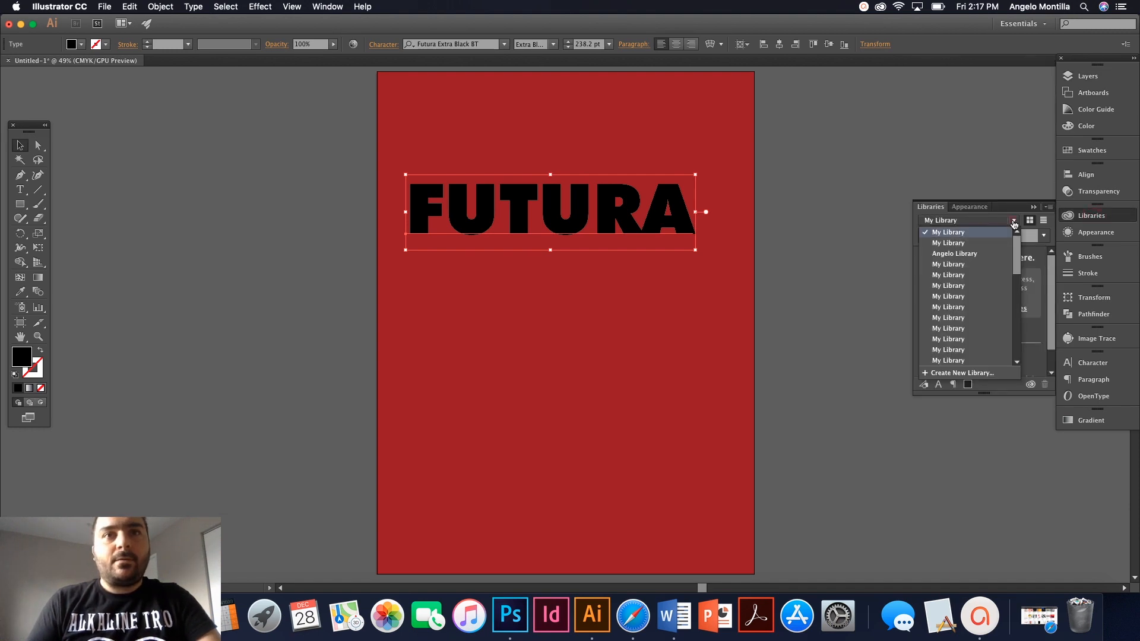
left_click(963, 255)
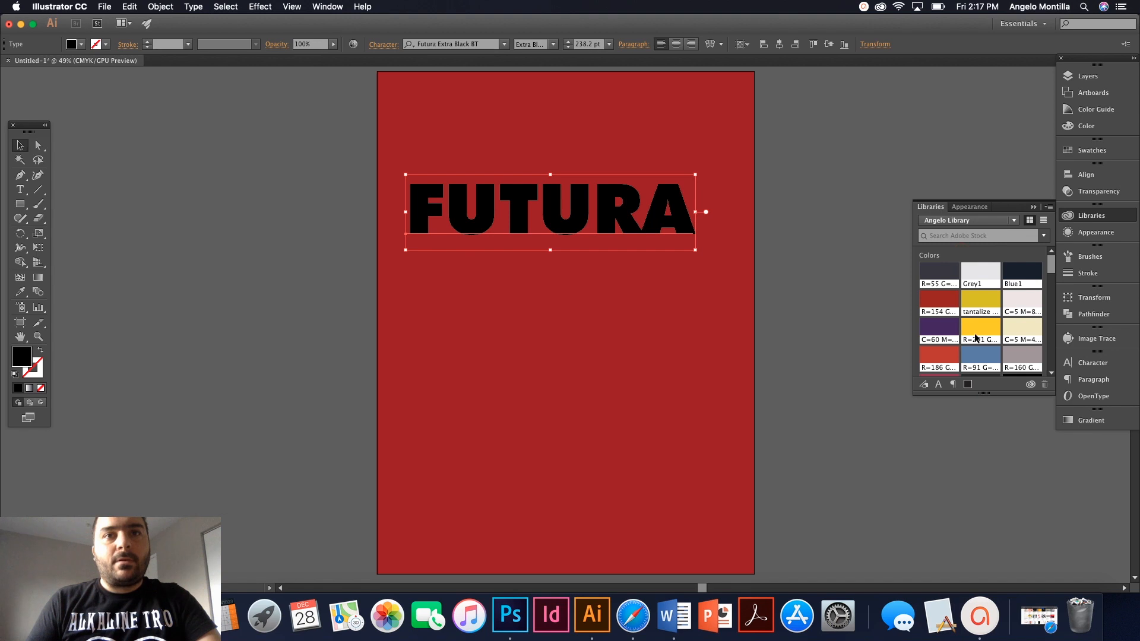
mouse_move(1051, 270)
left_mouse_down()
mouse_move(1051, 306)
mouse_move(1051, 263)
left_mouse_up()
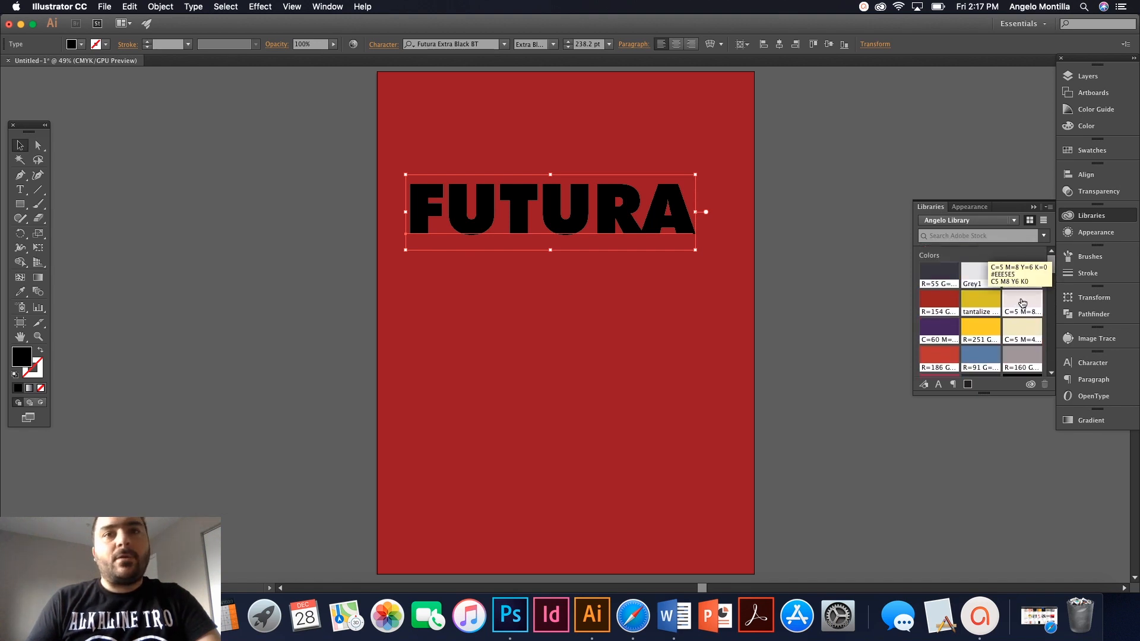
left_click(1023, 303)
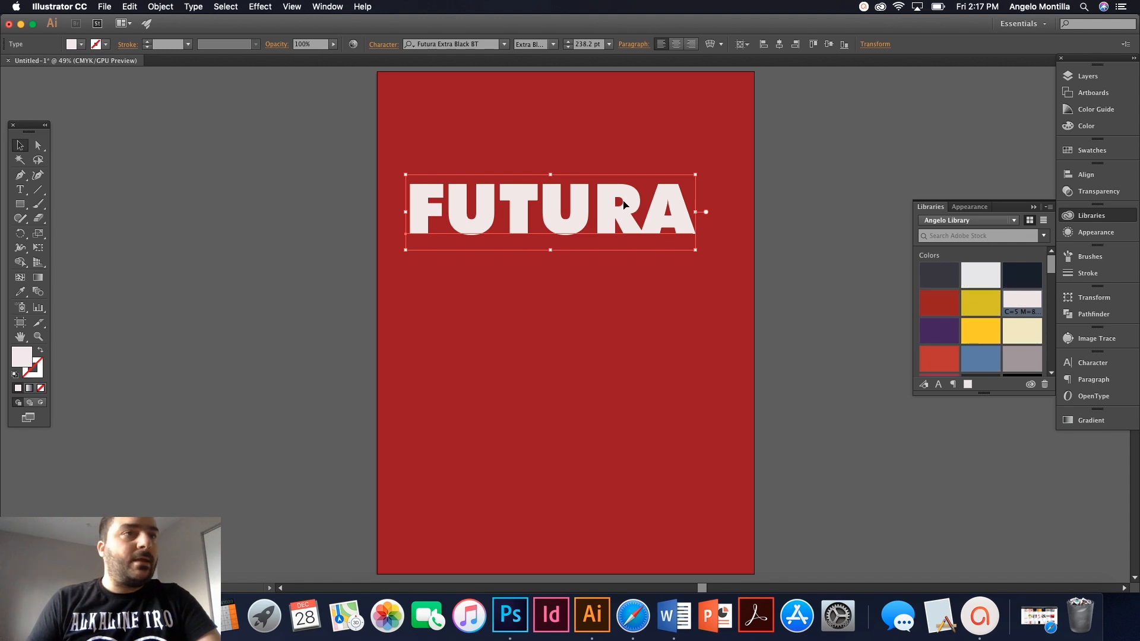
Widen the kerning between the R and the A in FUTURA and check the gap up close.
key("t")
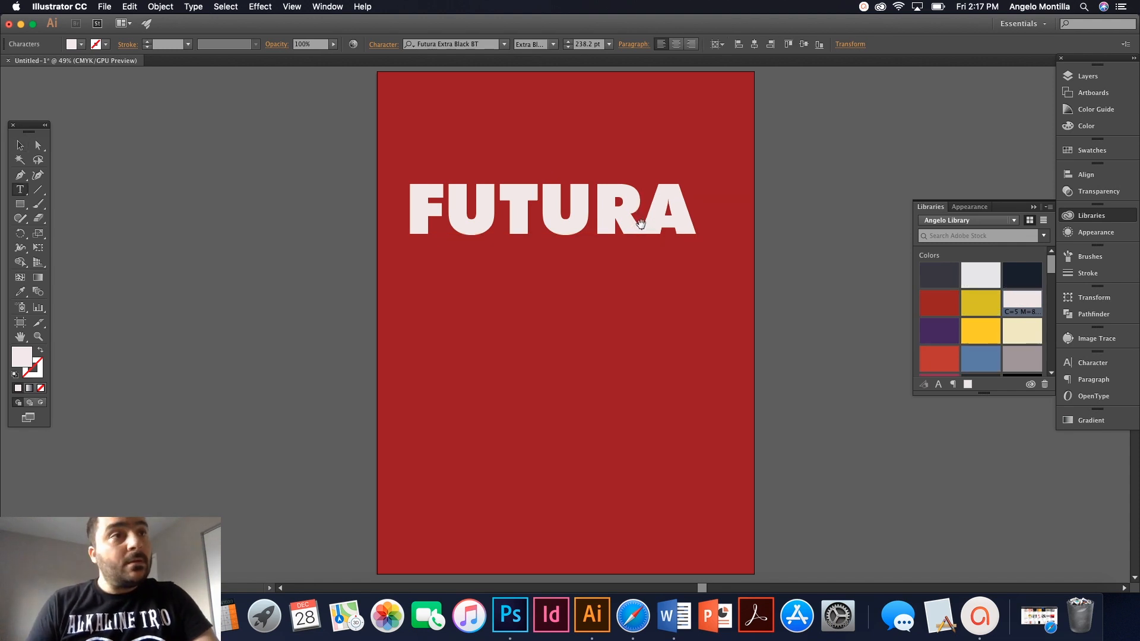
key("alt+Right")
key("alt+Right")
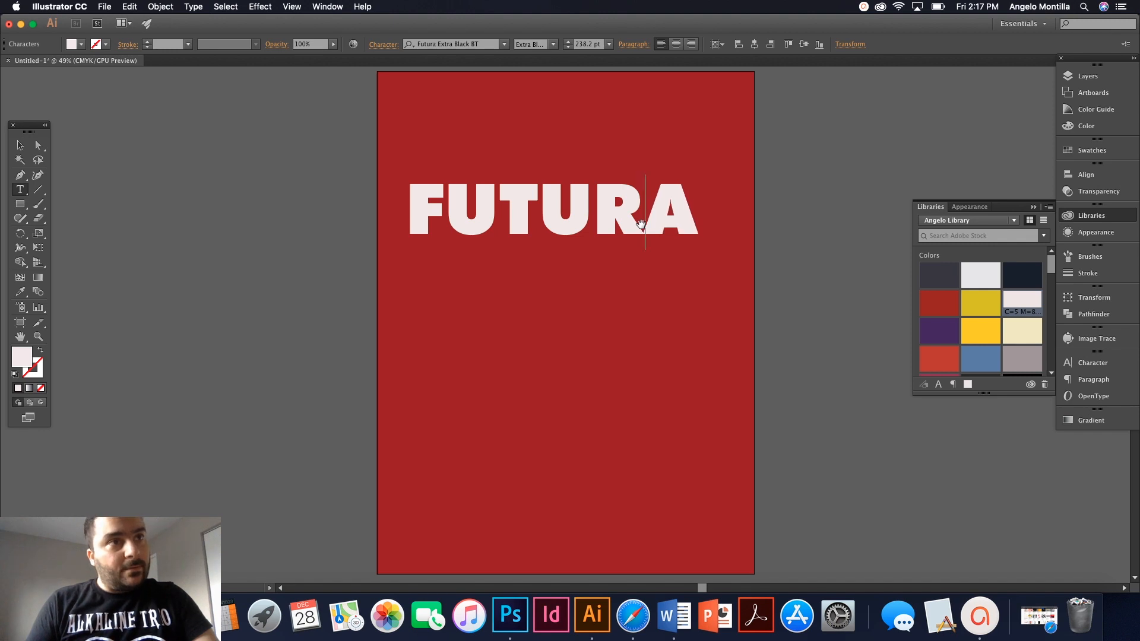
key("alt+Right")
key("alt+Right")
scroll(647, 231, "up", 5)
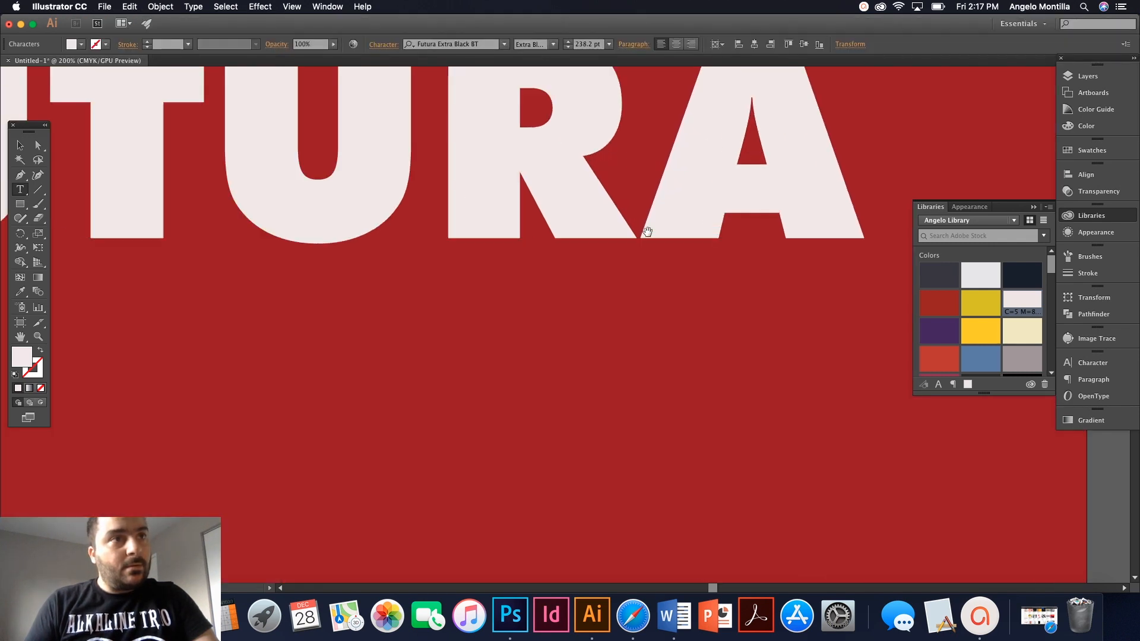
scroll(583, 229, "down", 5)
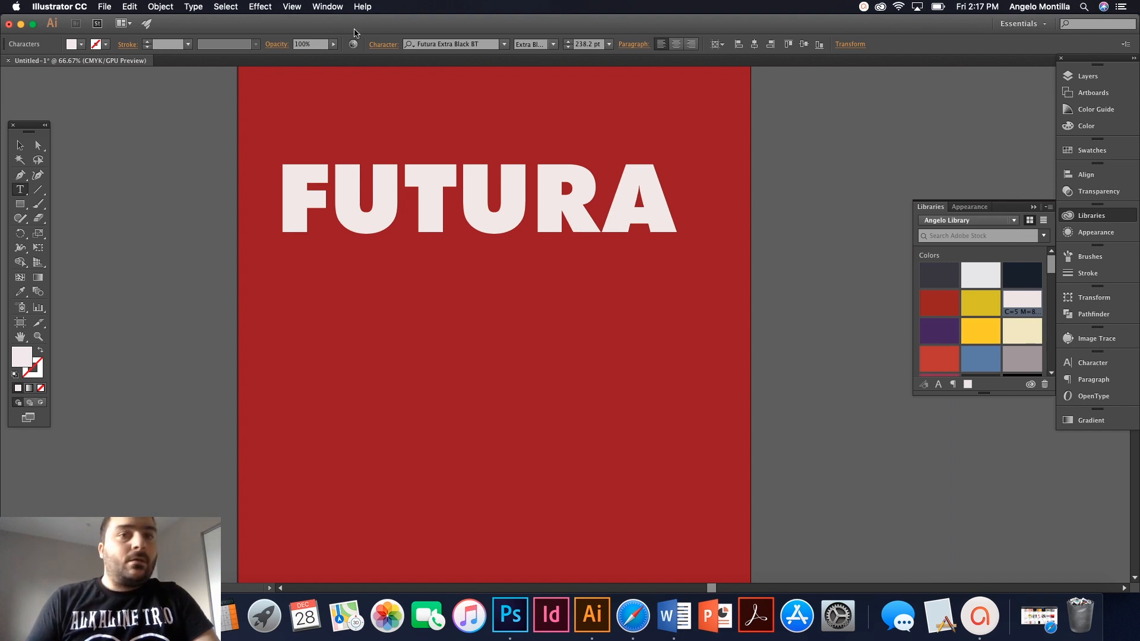
Select the FUTURA text as an object and reposition it by eye in the artboard's upper part.
left_click(20, 145)
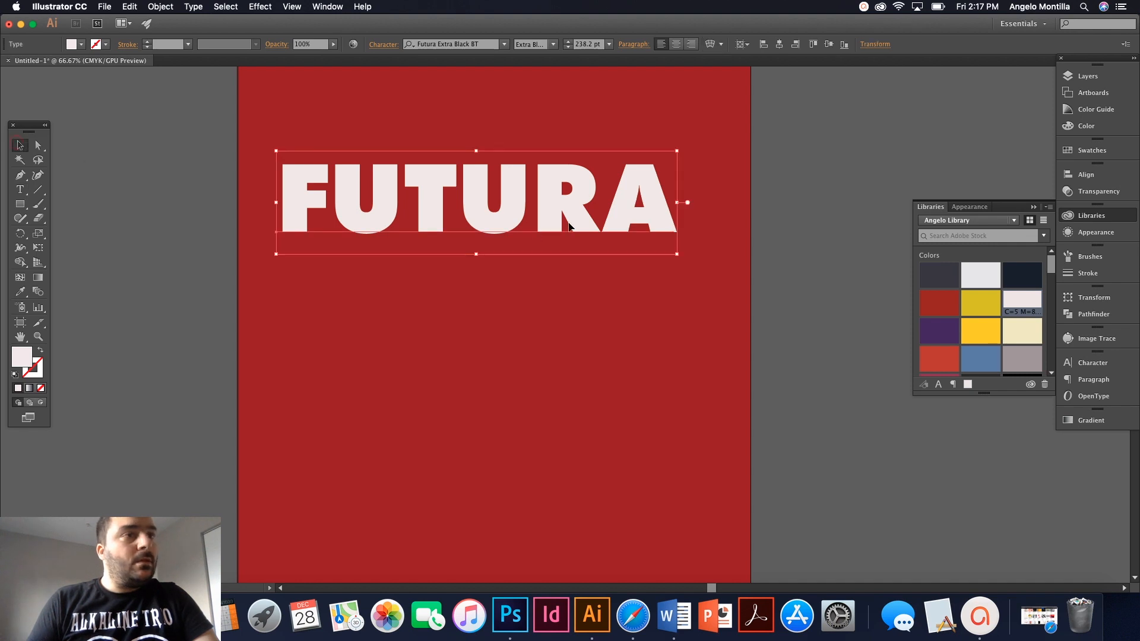
left_click_drag(591, 224, 618, 227)
scroll(618, 227, "down", 1)
scroll(617, 227, "up", 2)
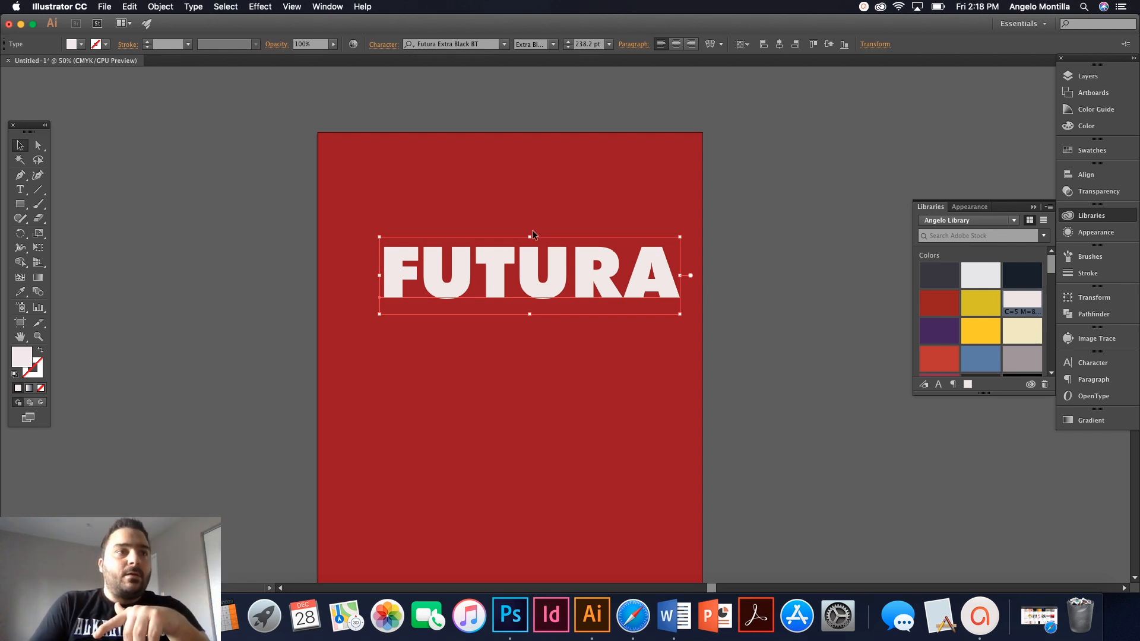
left_click_drag(543, 284, 519, 279)
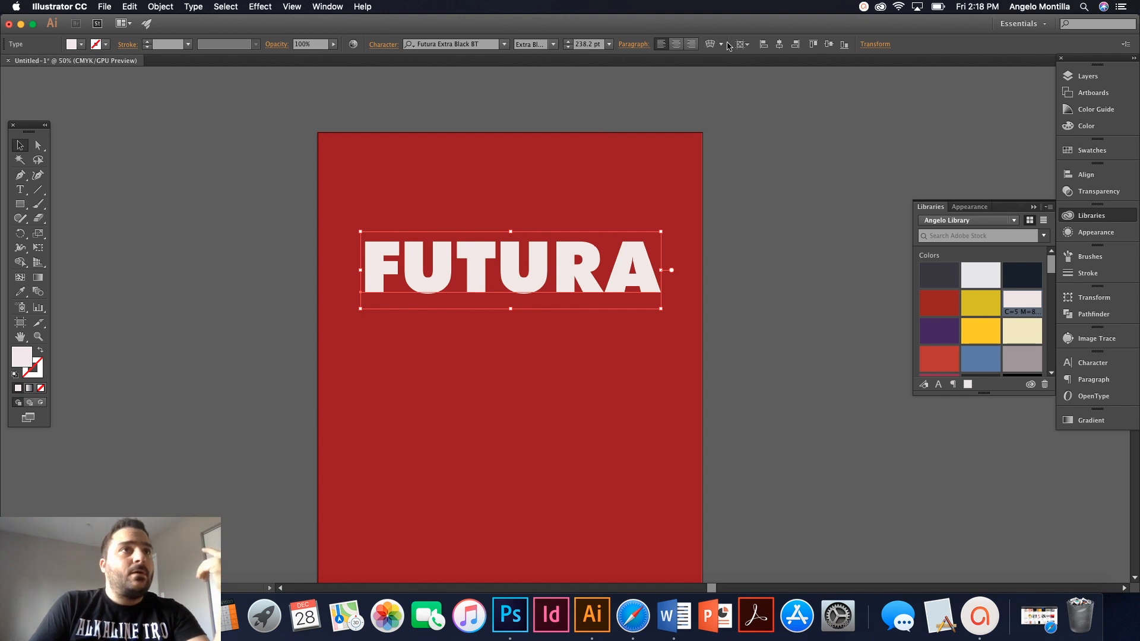
Set alignment to the artboard and center the FUTURA text on it horizontally and vertically.
left_click(743, 44)
left_click(761, 87)
left_click(779, 44)
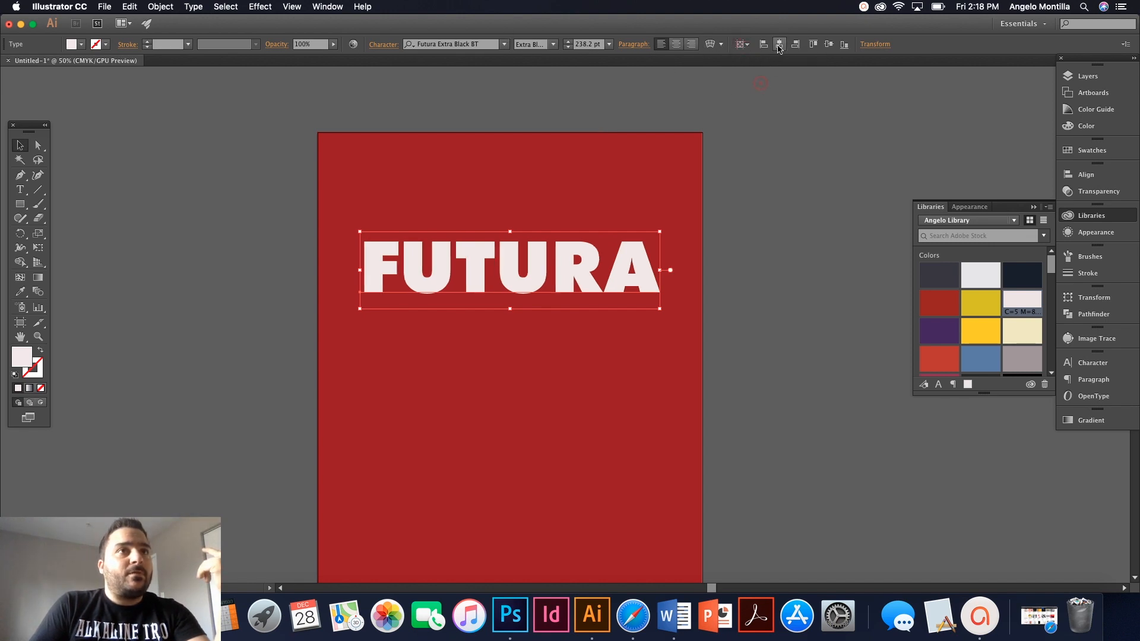
left_click(828, 44)
left_click(703, 183)
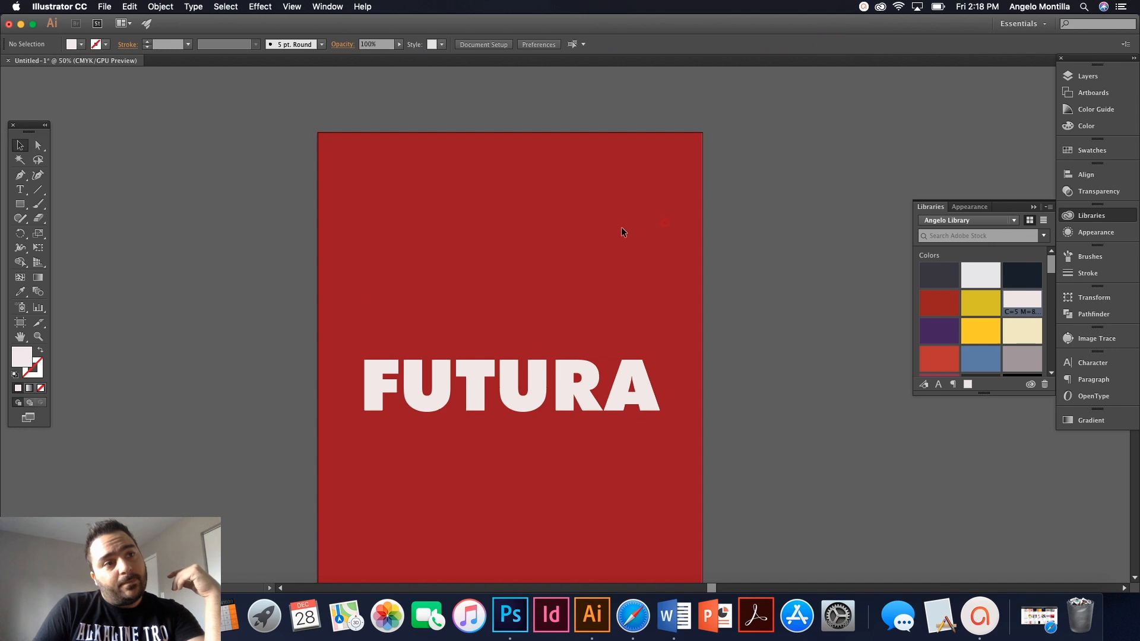
Move the FUTURA text up to the artboard's upper part and scale it from its center to about 273 pt.
scroll(621, 231, "down", 3)
scroll(621, 229, "up", 10)
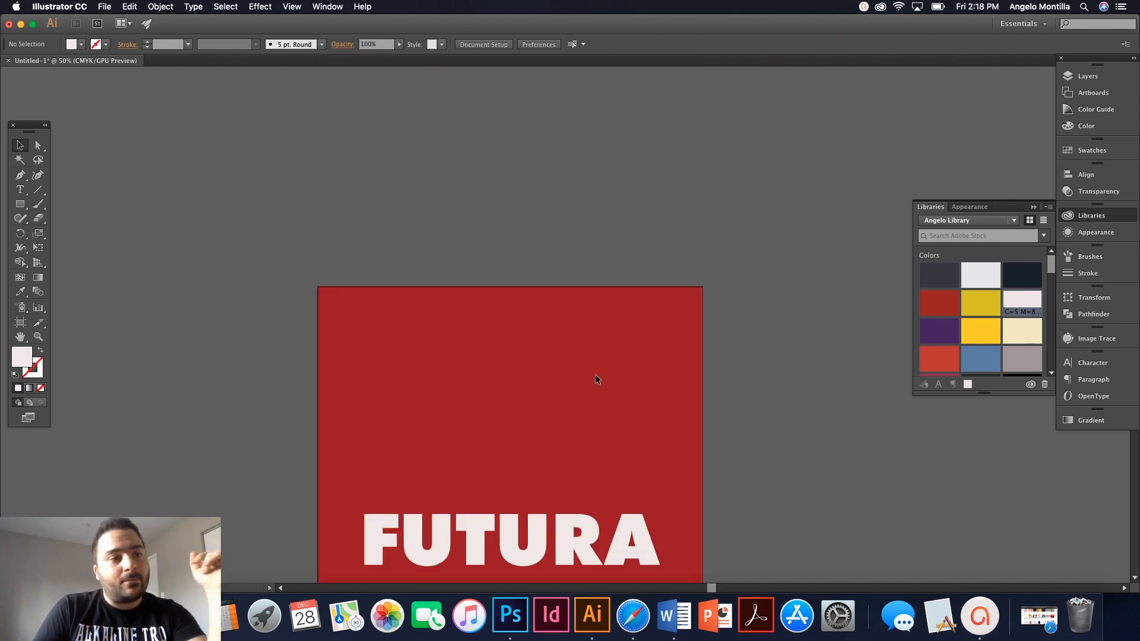
scroll(611, 333, "down", 4)
left_click_drag(527, 465, 526, 362)
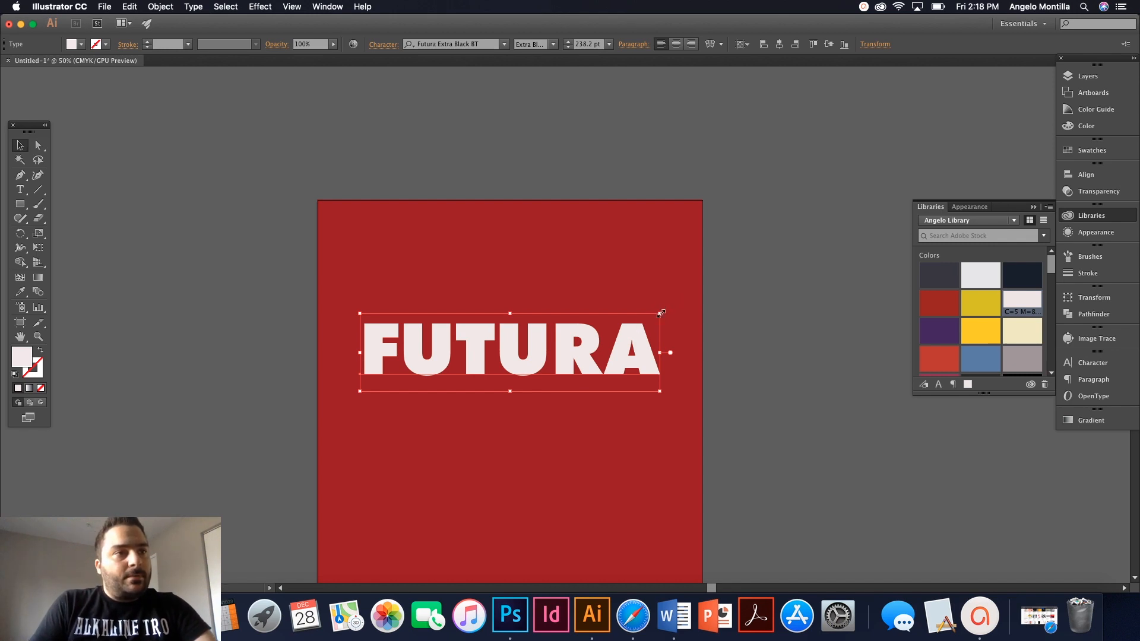
left_click_drag(658, 314, 682, 308)
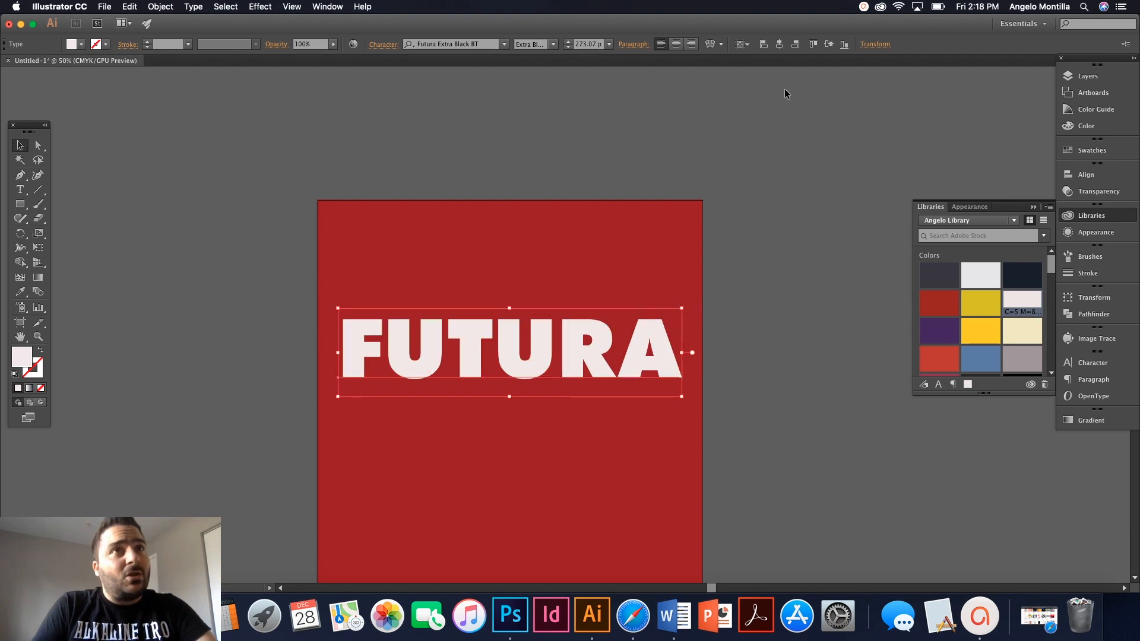
Move the FUTURA text sideways so that its last letters run off the artboard's right edge.
left_click_drag(509, 350, 534, 331)
scroll(548, 330, "up", 1)
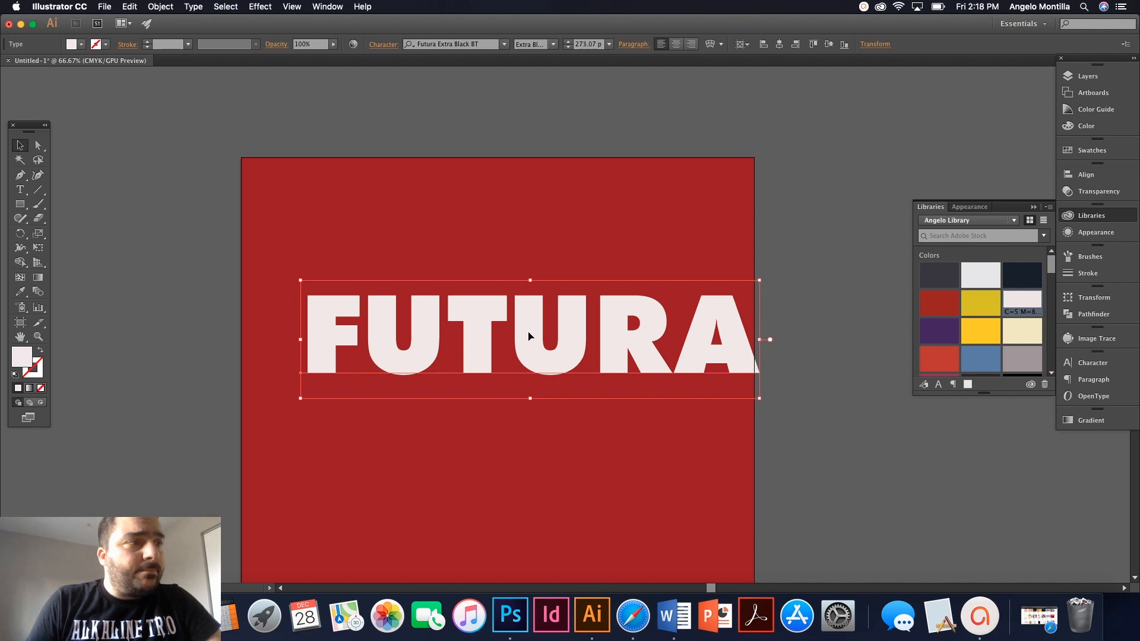
left_click_drag(528, 336, 712, 329)
scroll(637, 321, "down", 1)
scroll(638, 322, "down", 1)
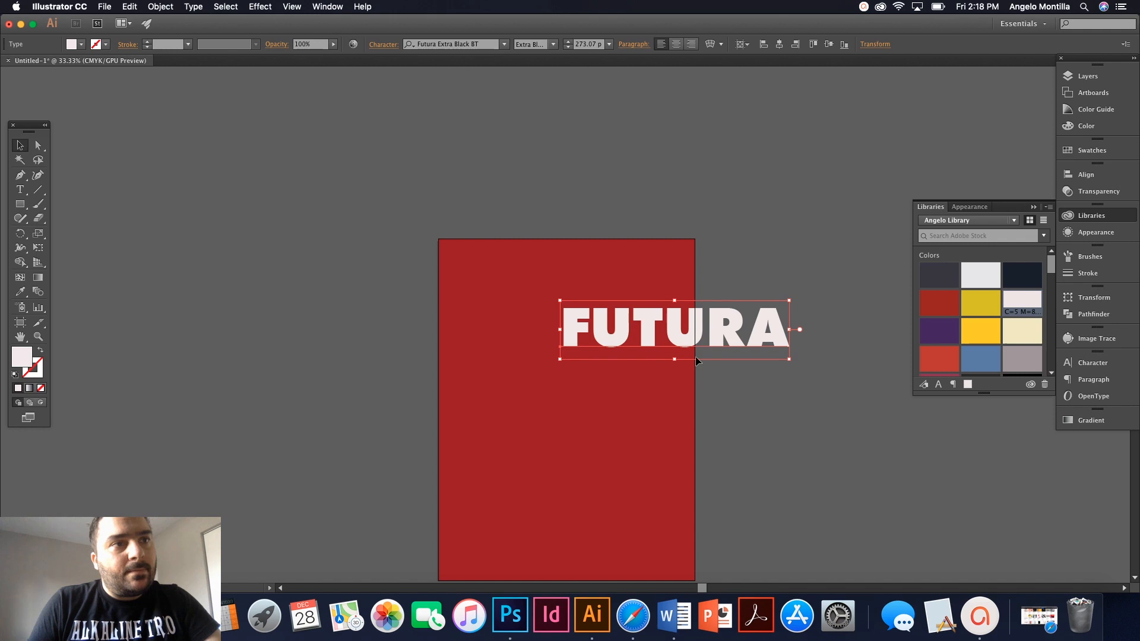
scroll(639, 358, "right", 2)
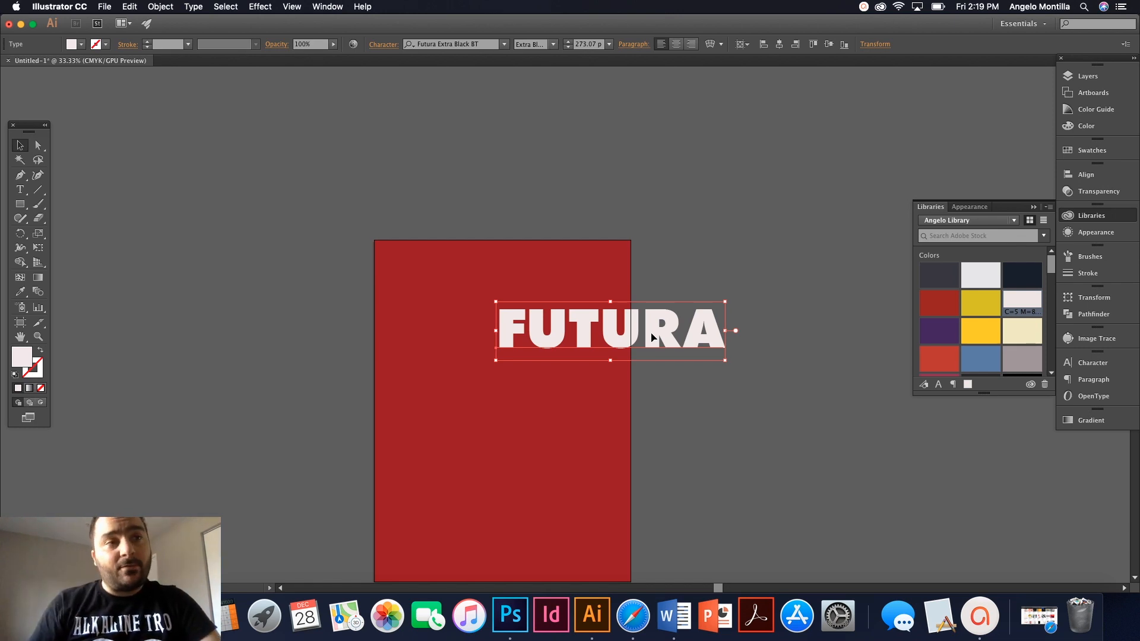
left_click(615, 338)
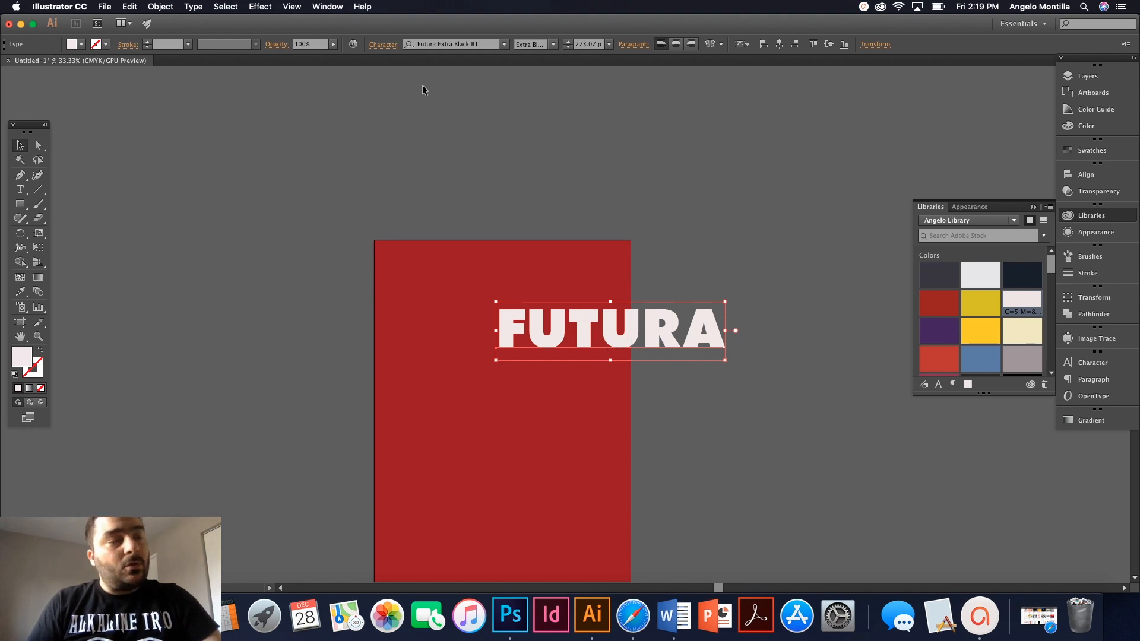
Convert the FUTURA text to outlines.
left_click(194, 6)
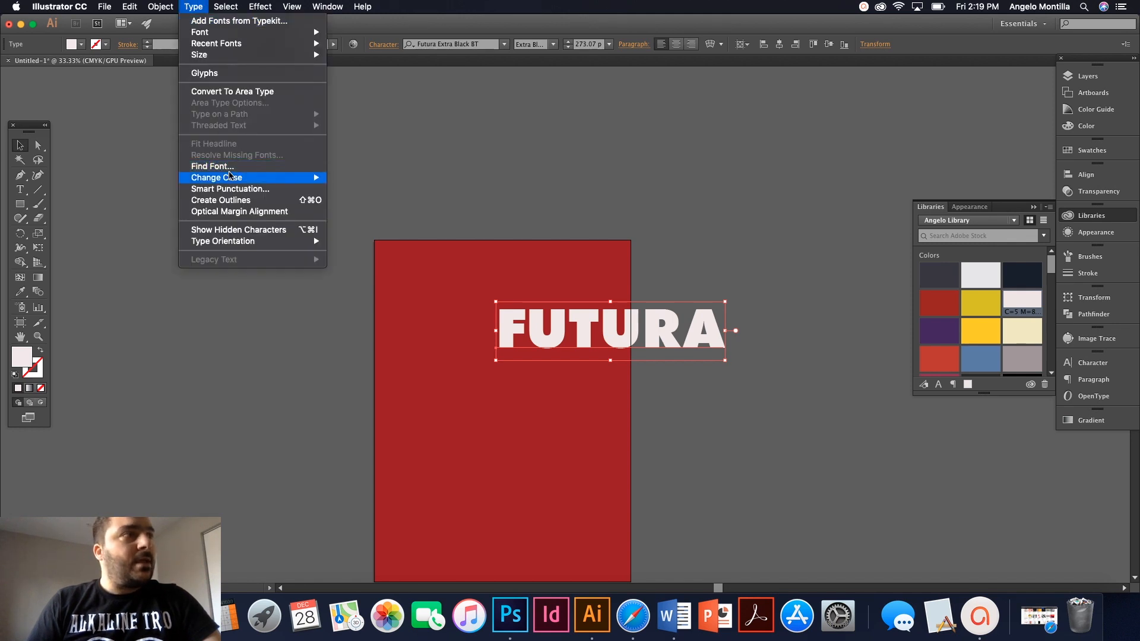
left_click(200, 3)
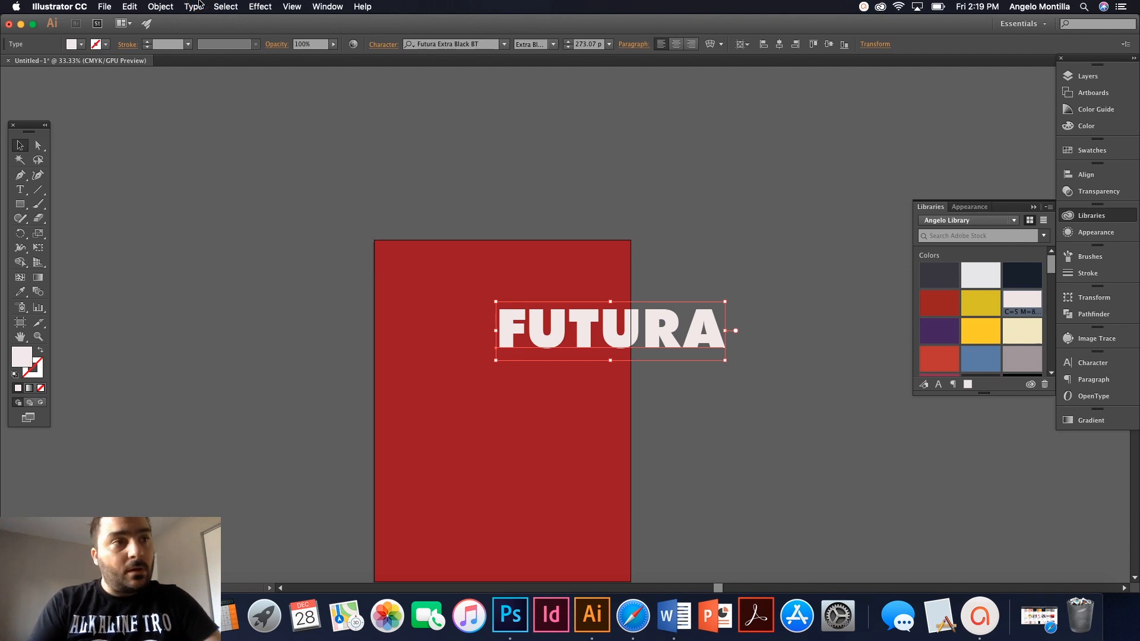
key("super+shift+o")
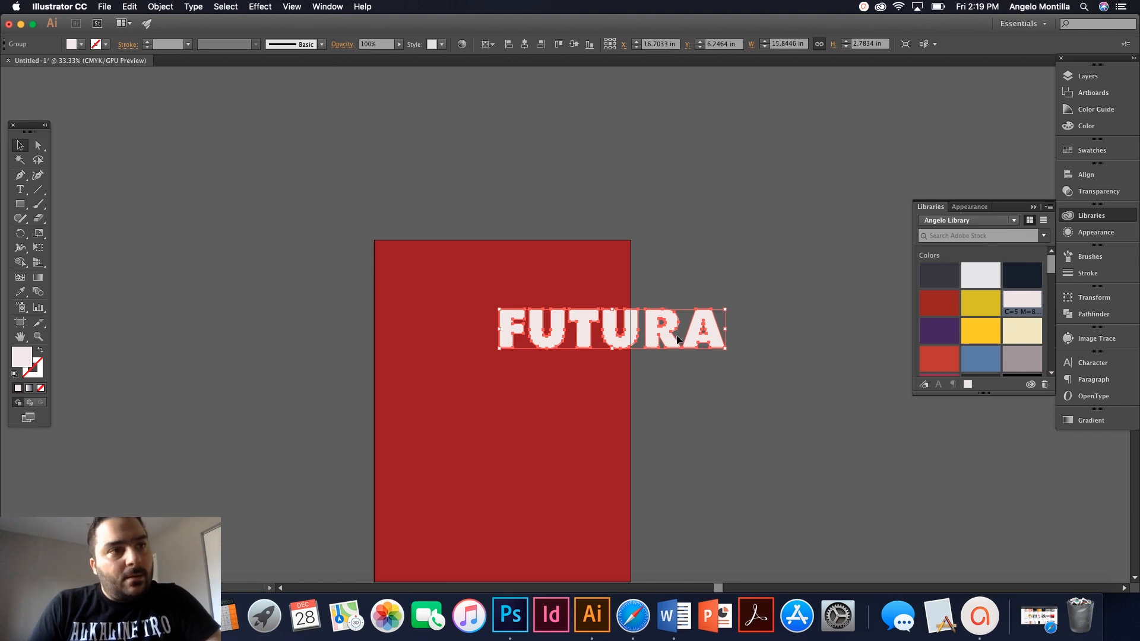
Duplicate the outlined FUTURA lower down so that the copy's first letters run off the artboard's left edge.
scroll(677, 339, "up", 2)
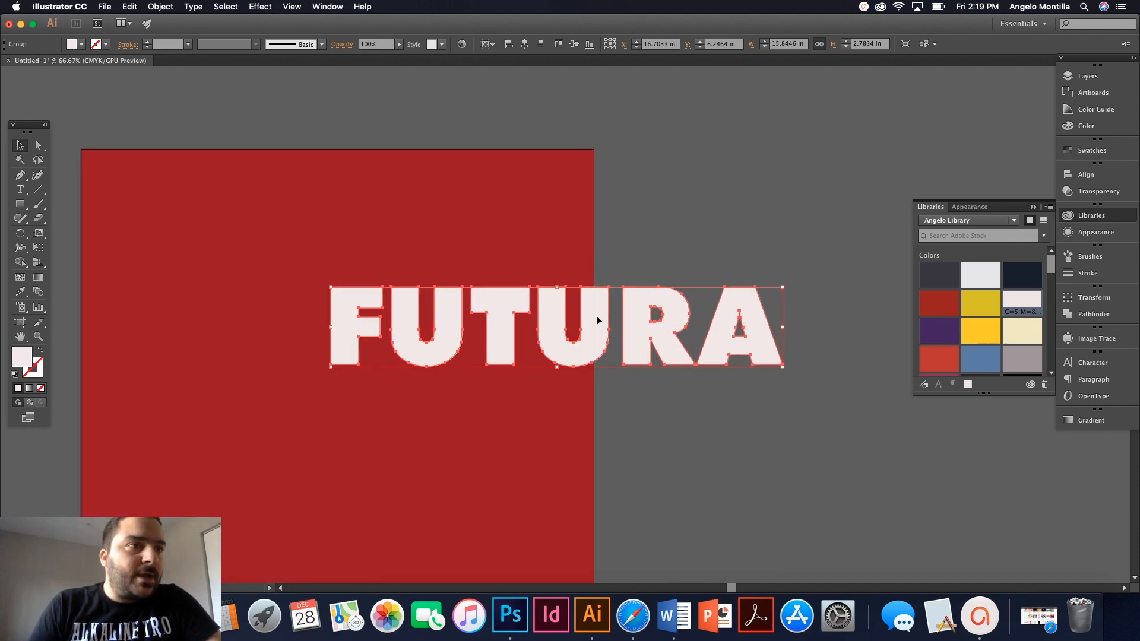
left_click(602, 254)
left_click_drag(586, 355, 308, 329)
left_click(665, 282)
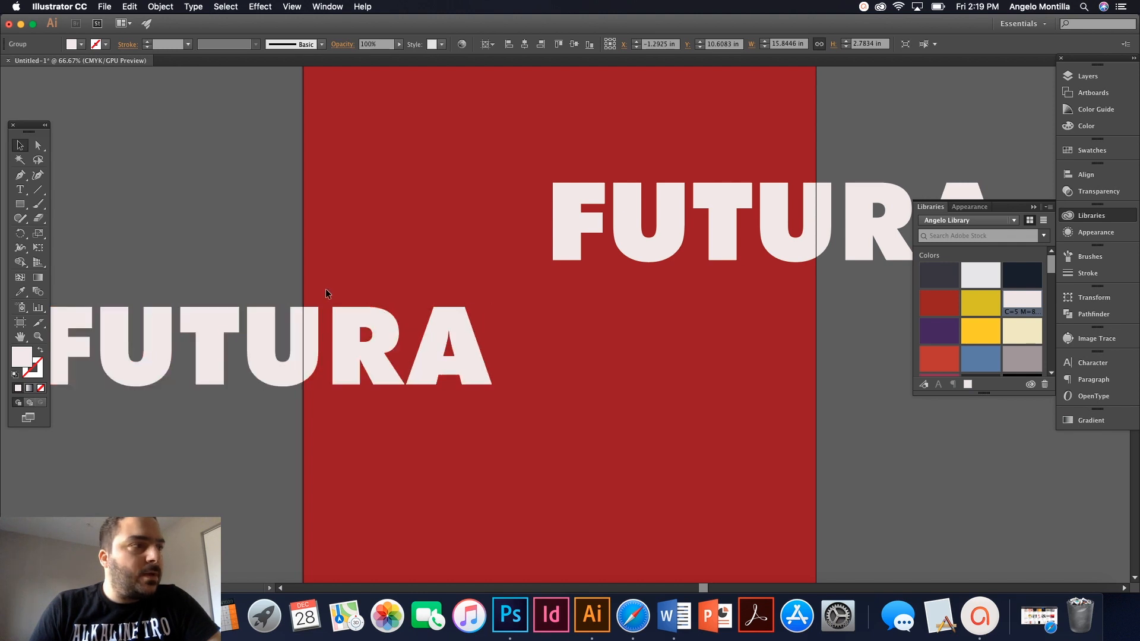
left_click(326, 289)
scroll(326, 289, "down", 2)
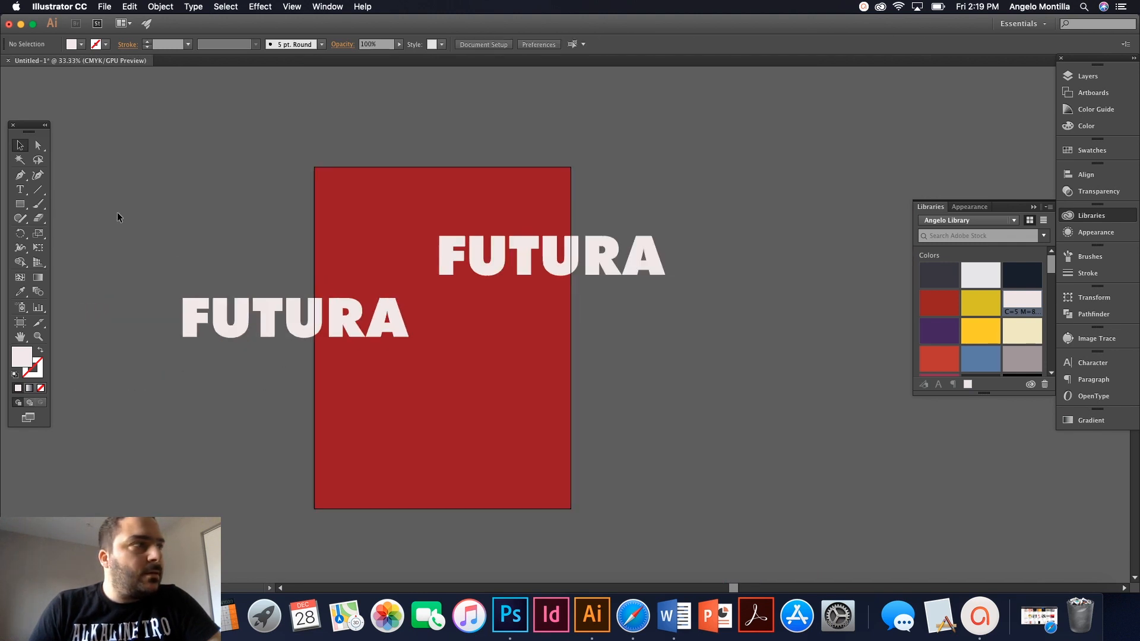
Draw a rectangle about 10.46 x 4.5 in over the lower title's overhang and copy it over the upper title's overhang.
left_click(19, 204)
left_click_drag(165, 283, 314, 346)
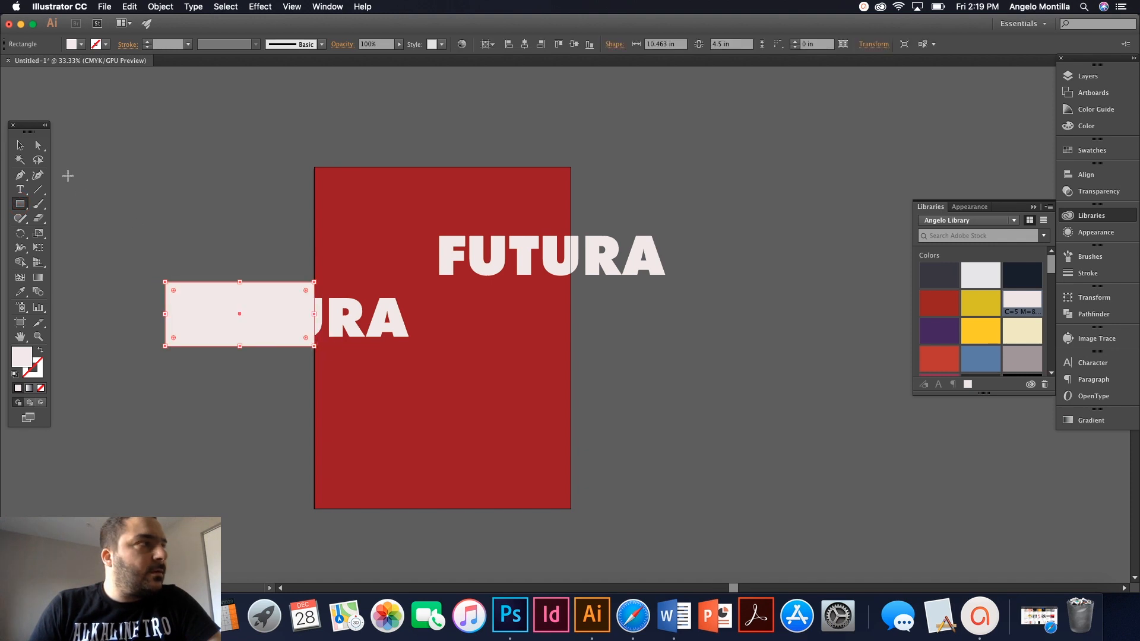
left_click(19, 146)
left_click_drag(225, 304, 615, 245)
left_click(241, 195)
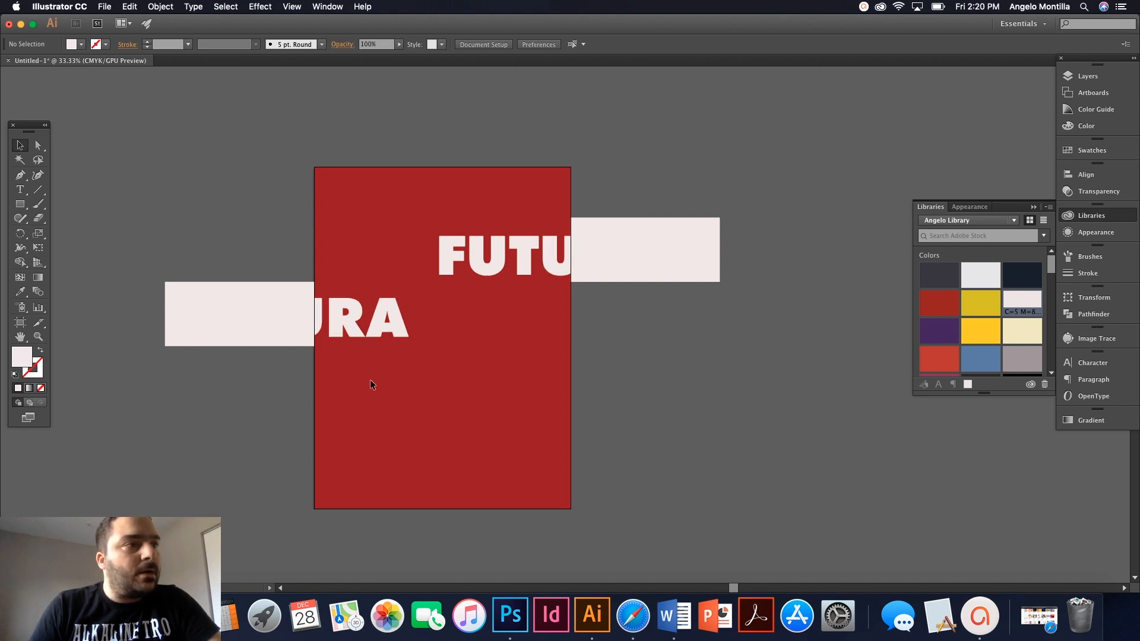
Move the copied rectangle off the upper title's overhang and onto that title's first letters inside the artboard.
left_click(598, 255)
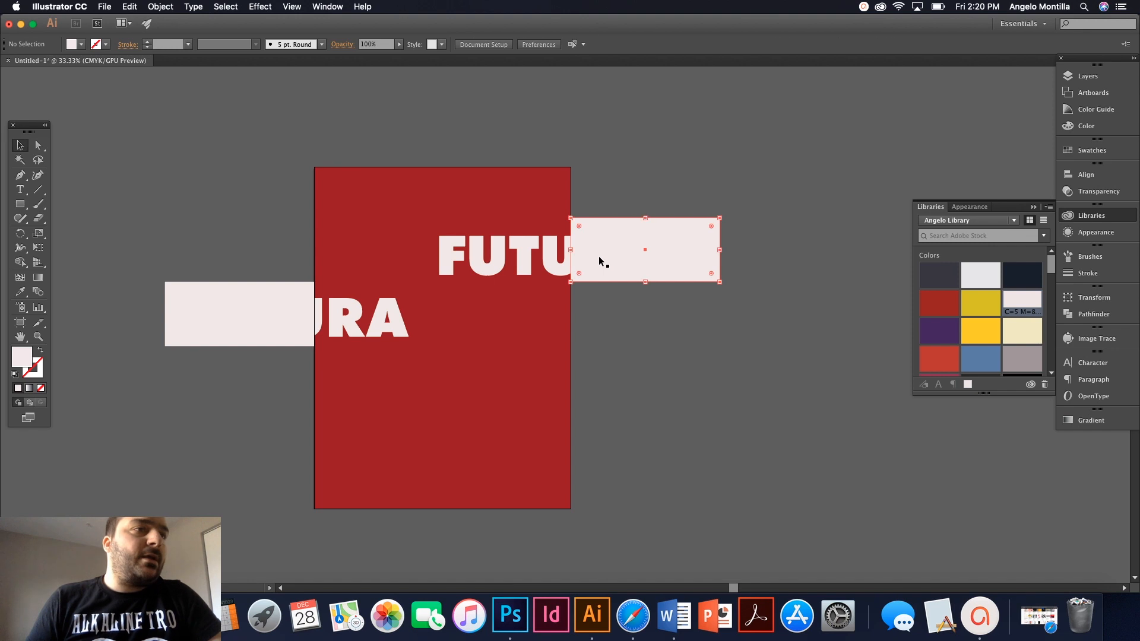
left_click_drag(598, 269, 618, 336)
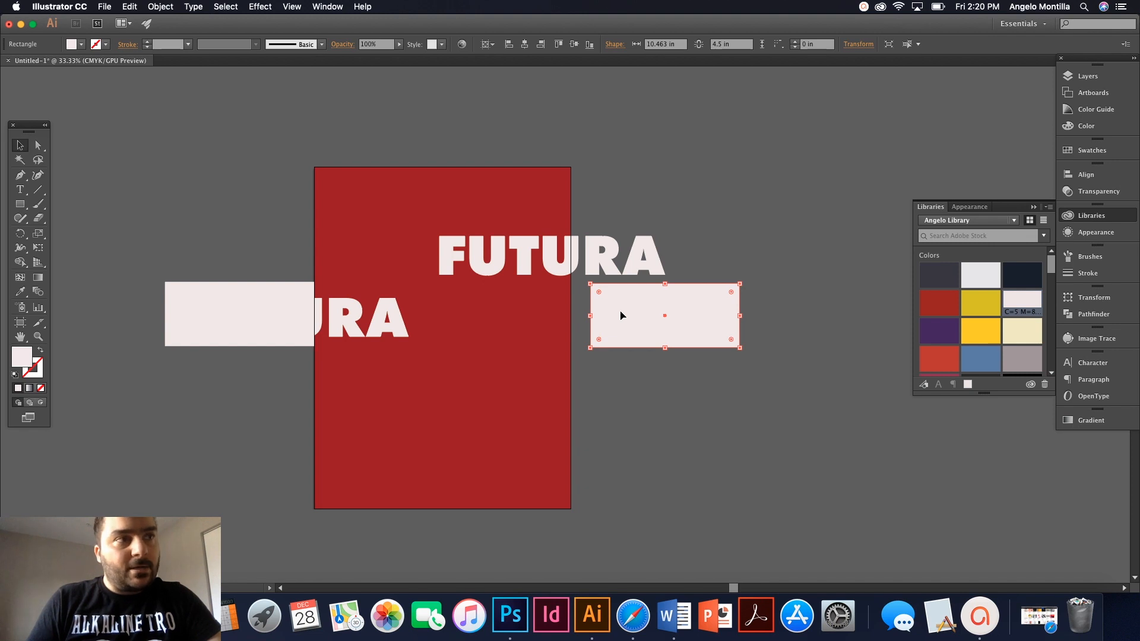
left_click_drag(622, 315, 464, 254)
left_click_drag(537, 257, 448, 248)
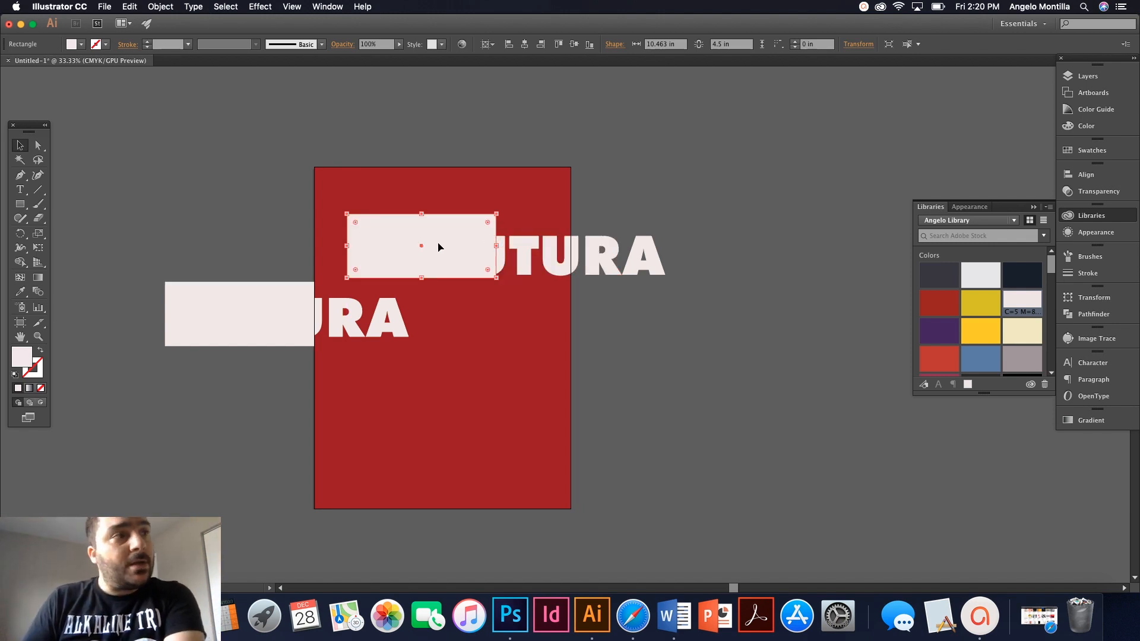
Place the upper rectangle flush with the artboard's right edge and narrow it to about 9.66 in, still covering the title's first letters.
left_click_drag(387, 241, 469, 263)
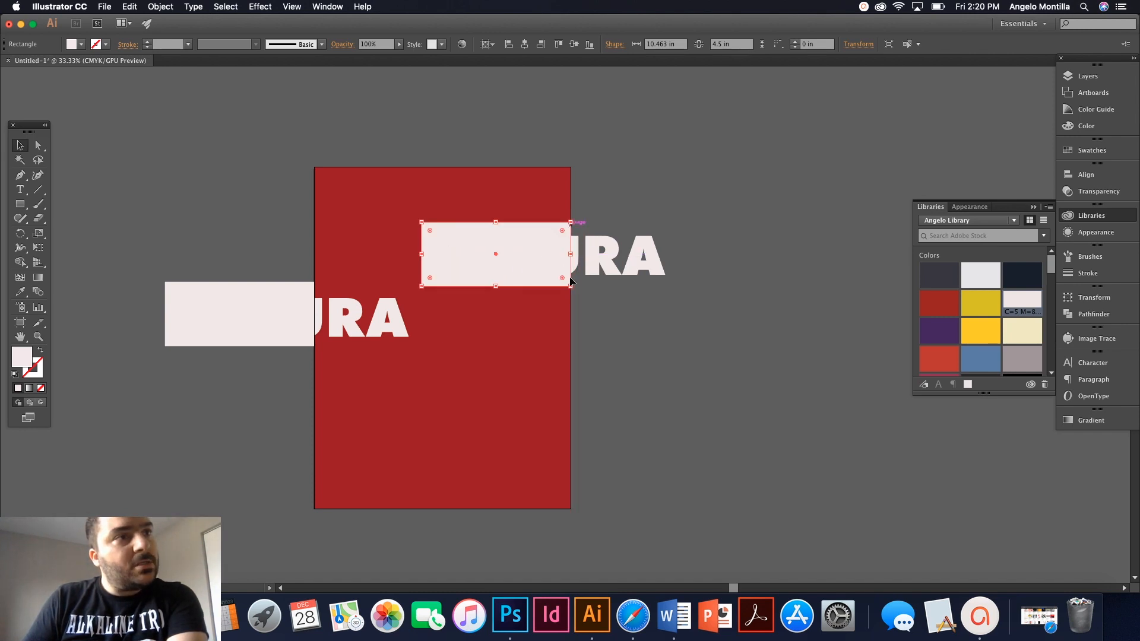
mouse_move(421, 254)
left_mouse_down()
mouse_move(484, 254)
mouse_move(433, 254)
left_mouse_up()
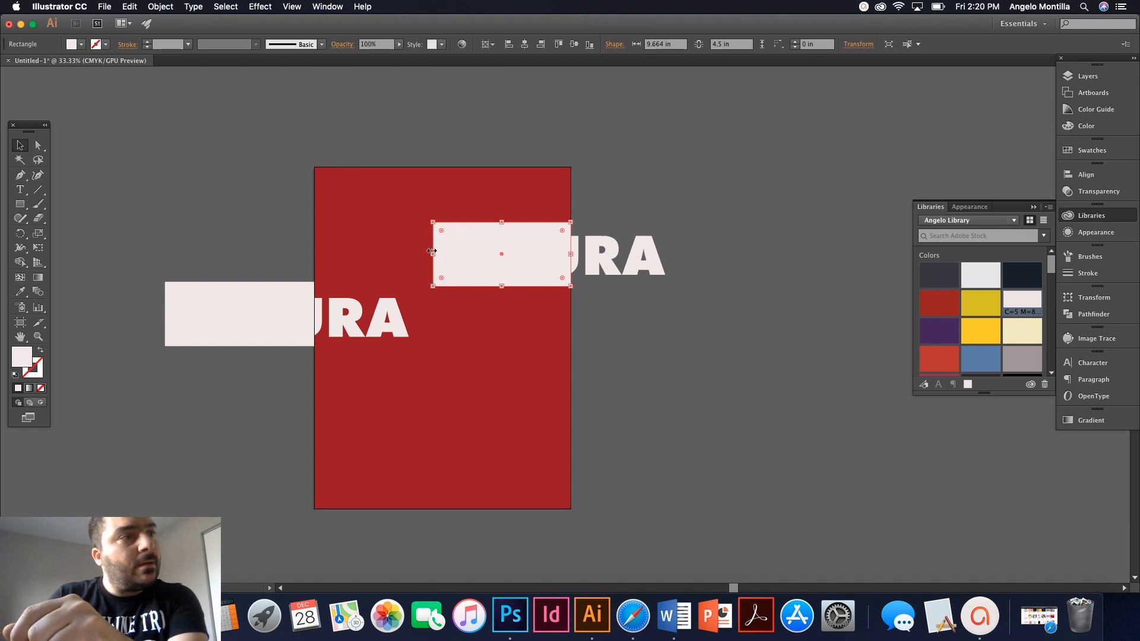
left_click(409, 215)
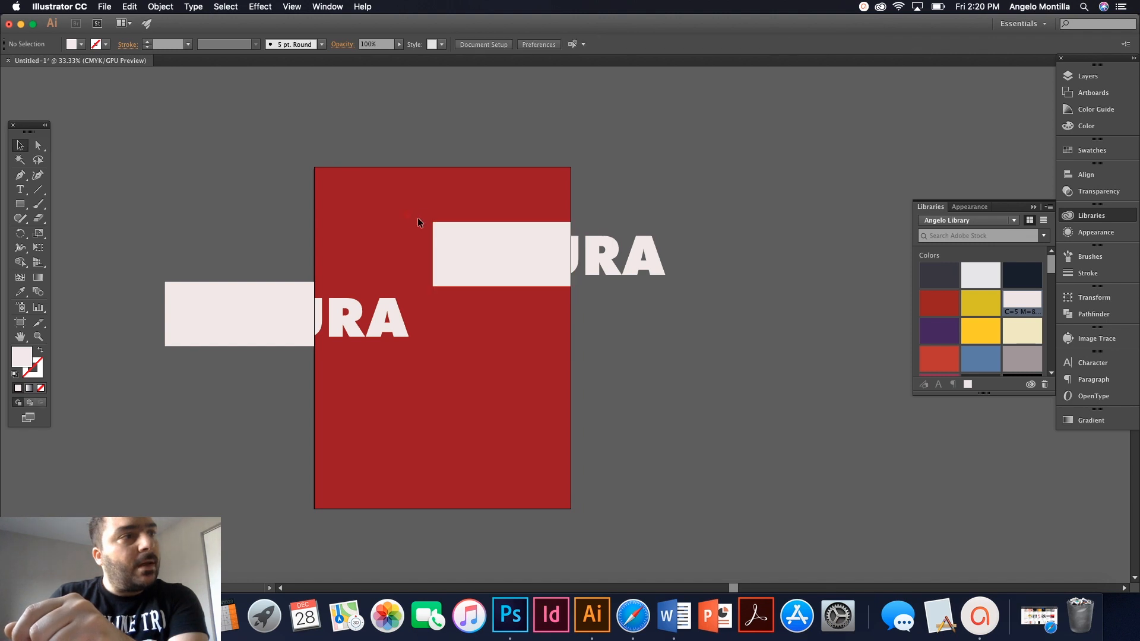
Make a clipping mask from the upper rectangle and FUTURA title to crop it at the artboard's right edge.
left_click_drag(437, 252, 681, 284)
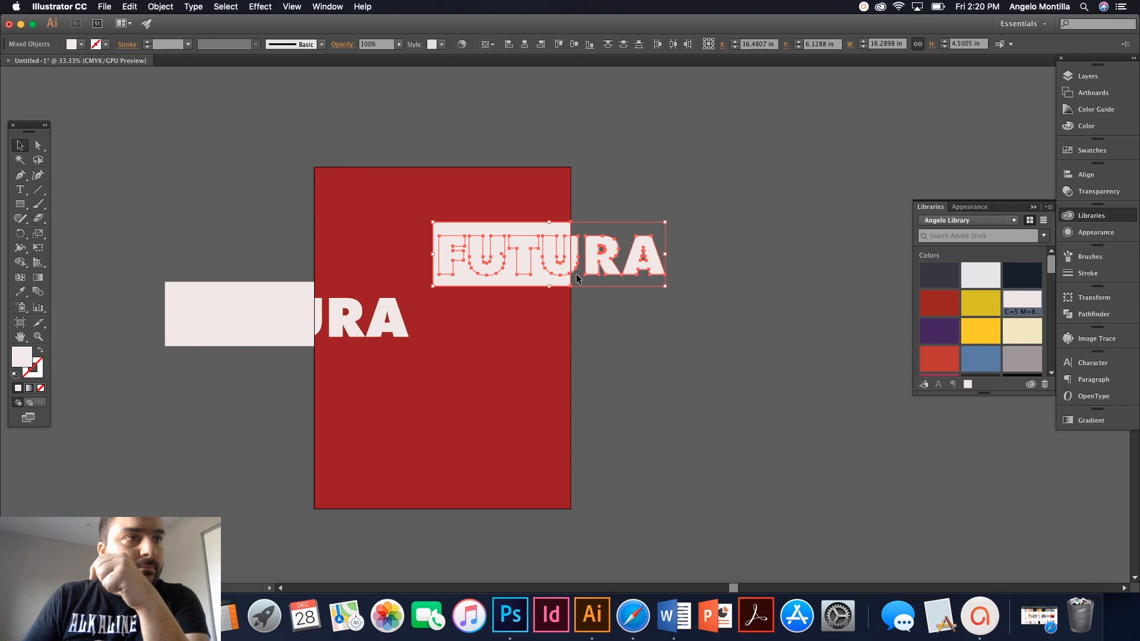
right_click(525, 230)
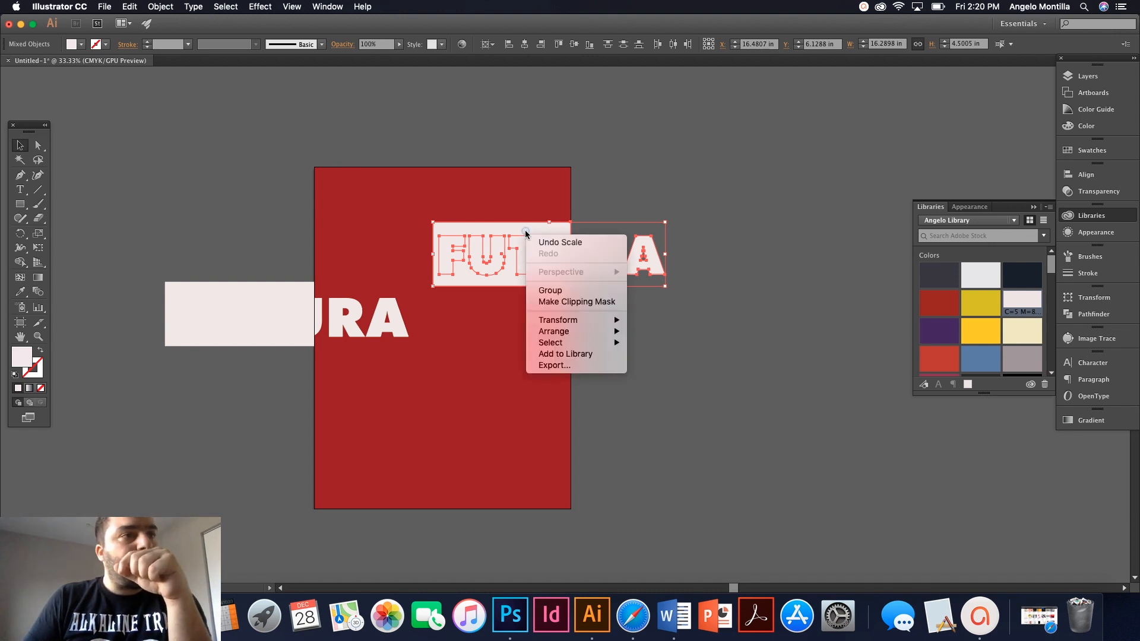
left_click(564, 302)
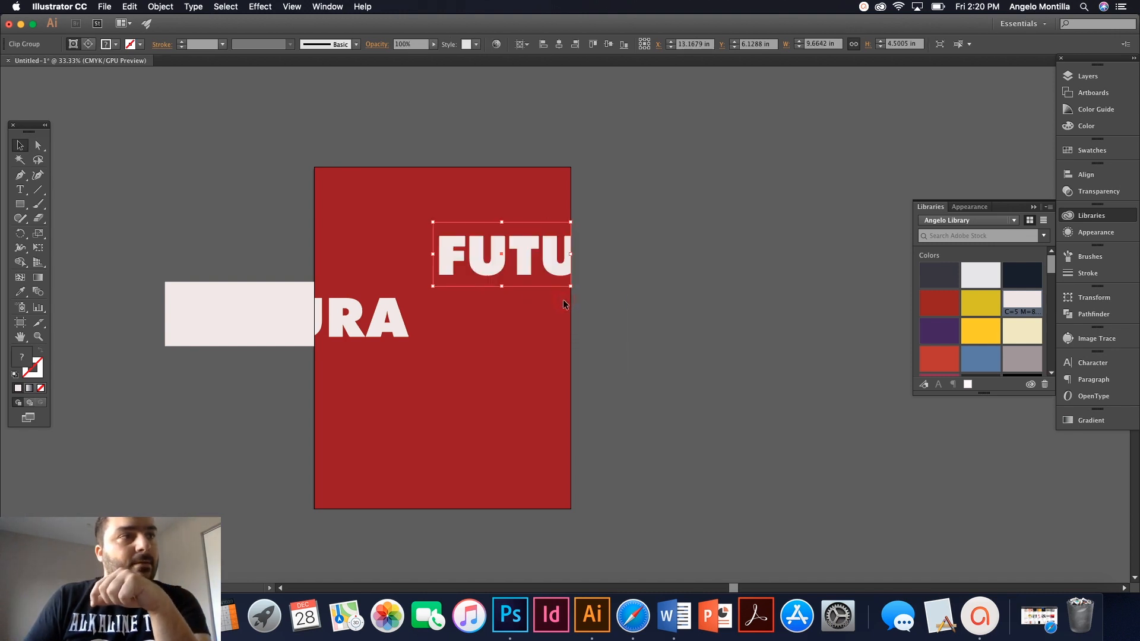
left_click(600, 301)
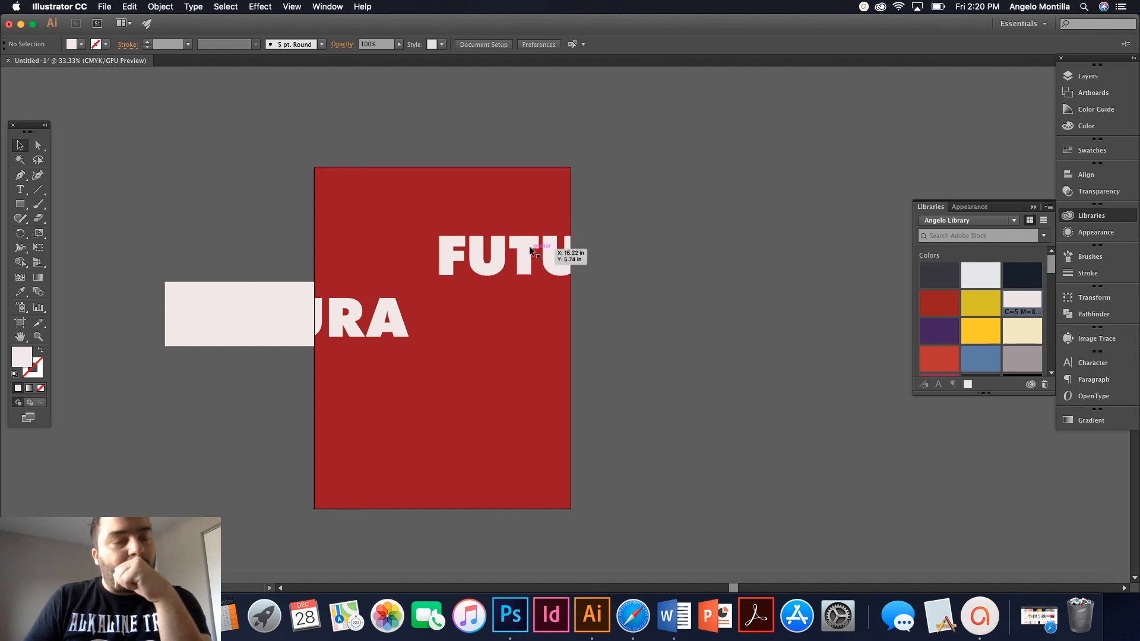
Move the lower rectangle inside the artboard flush with its left edge and use it as a clipping mask for the lower title.
left_click_drag(178, 306, 314, 316)
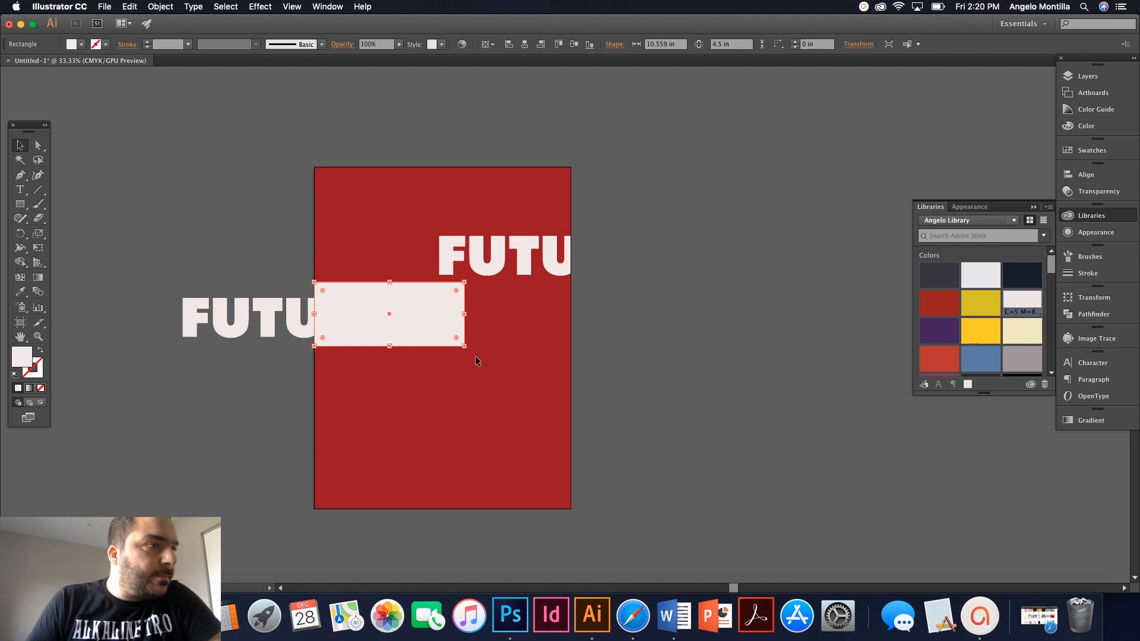
left_click(376, 294, "shift")
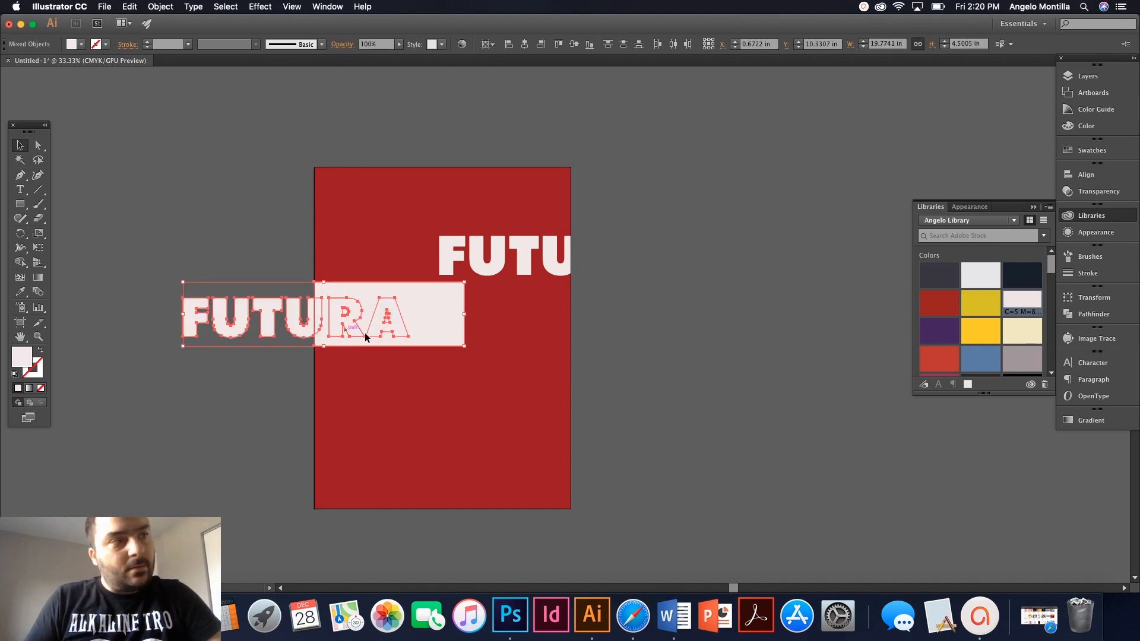
right_click(421, 318)
left_click(416, 295)
left_click(265, 257)
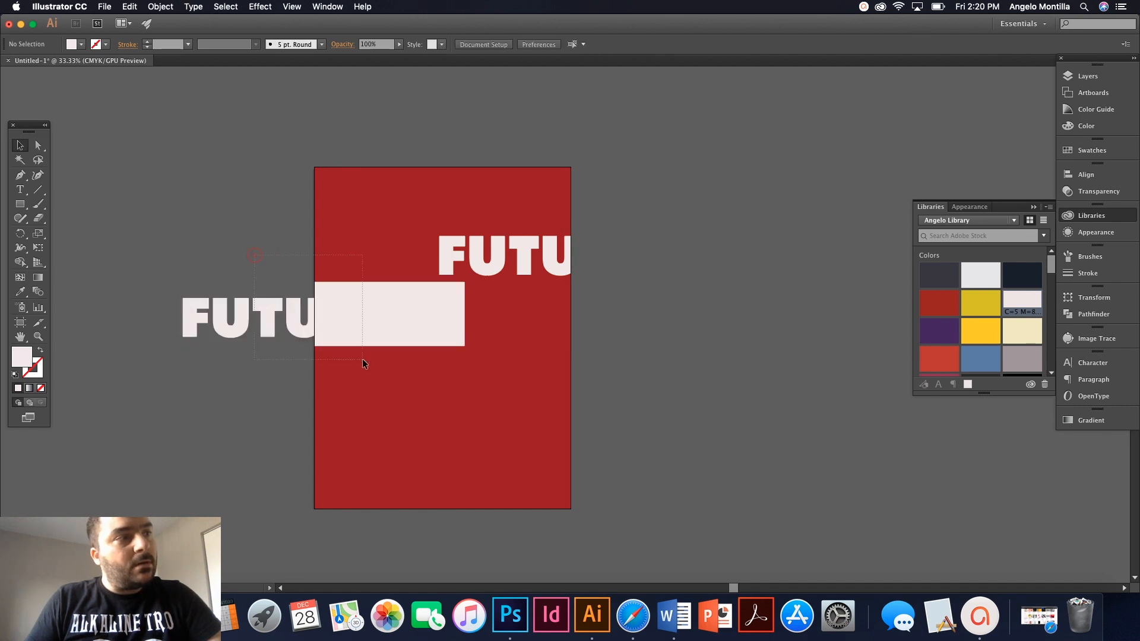
left_click_drag(364, 363, 364, 362)
key("super+7")
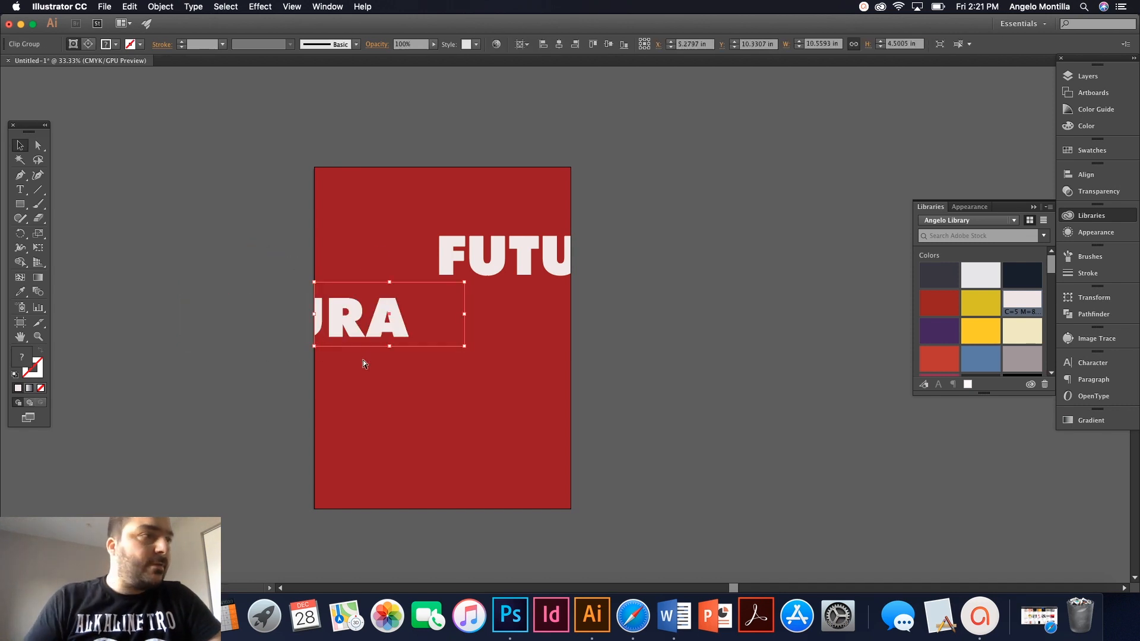
left_click(289, 298)
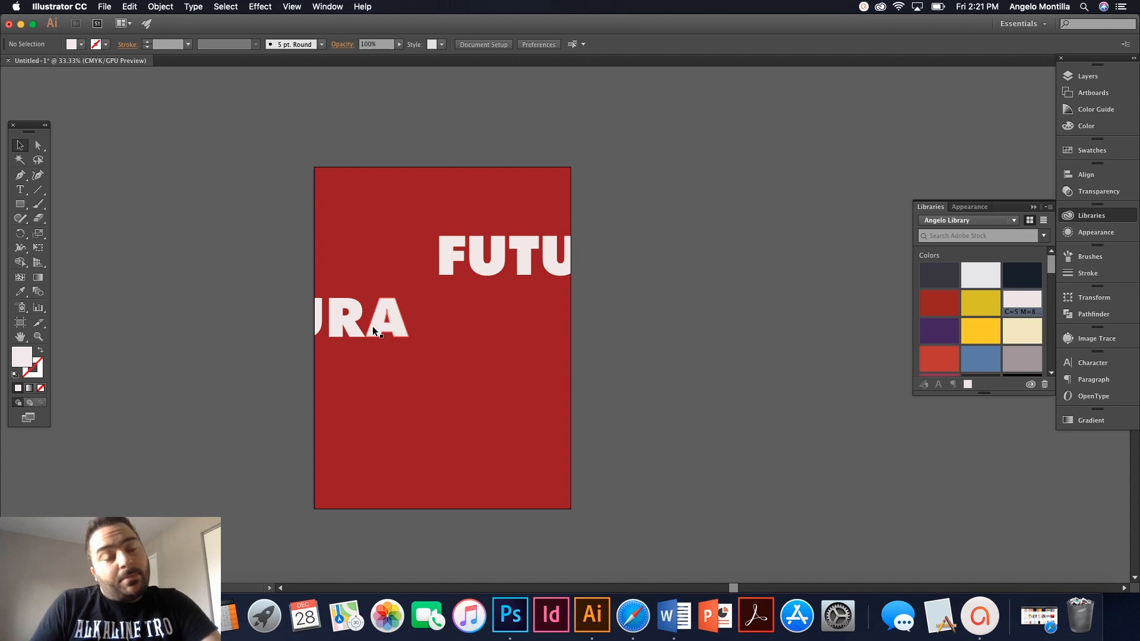
Move both cropped titles inward, the lower one away from the artboard's left edge and the upper one away from the right edge.
left_click_drag(373, 326, 412, 329)
left_click(627, 376)
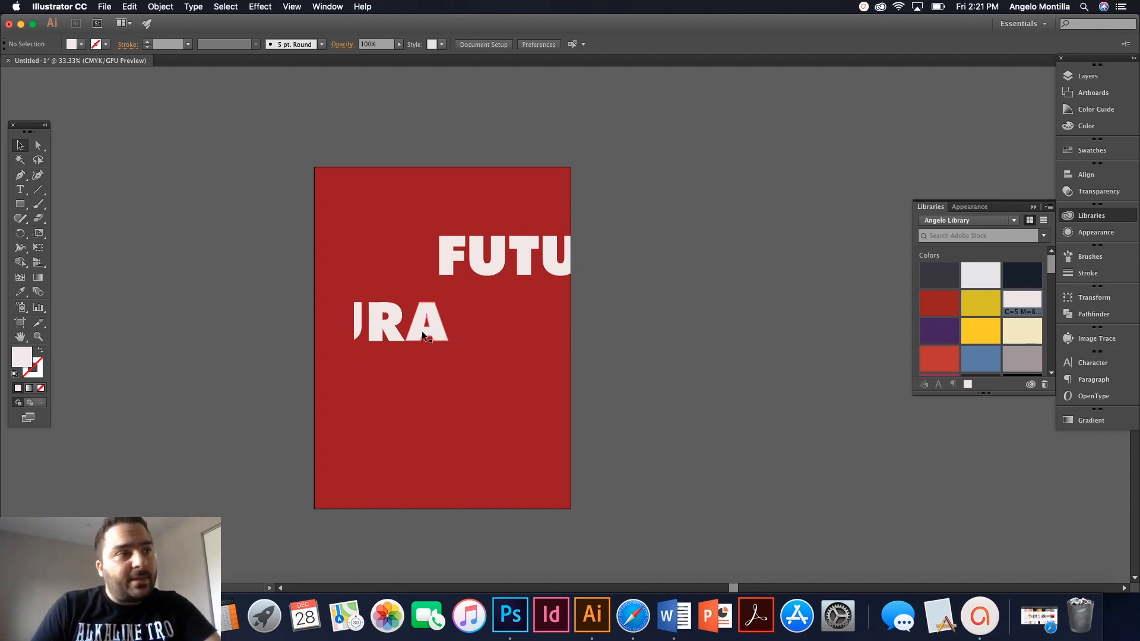
left_click(443, 263)
left_click_drag(443, 262, 423, 261)
left_click(604, 297)
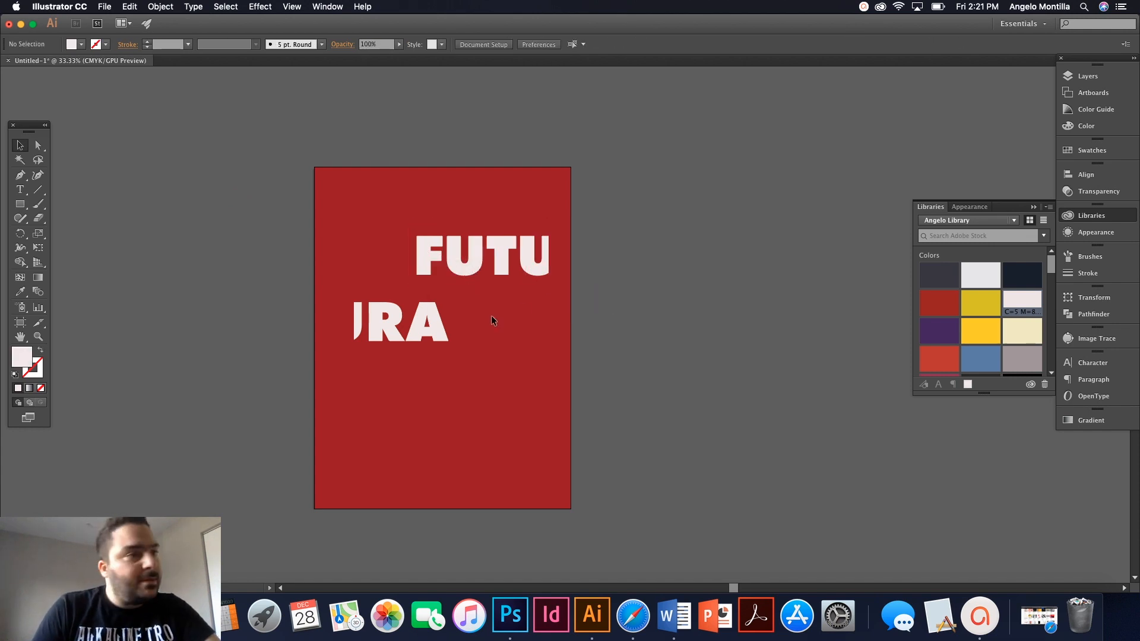
Enlarge both cropped titles together to about 14.9 x 9.84 in.
scroll(490, 316, "up", 1)
left_click(411, 337)
left_click(410, 249)
left_click(344, 315, "shift")
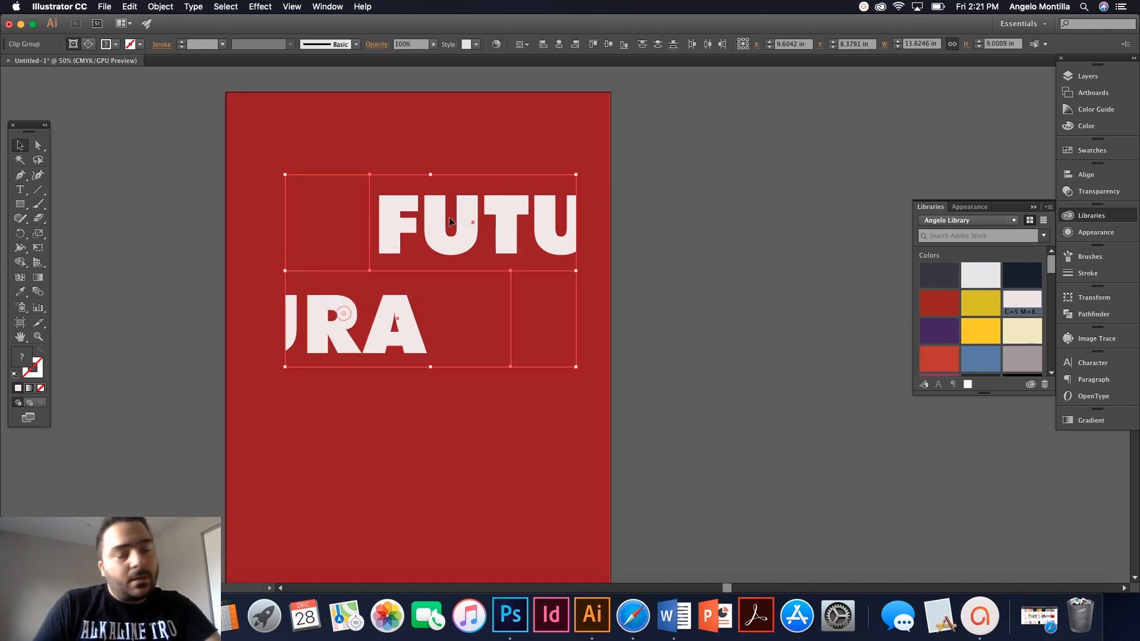
left_click_drag(575, 176, 590, 167)
left_click(653, 196)
left_click(508, 349)
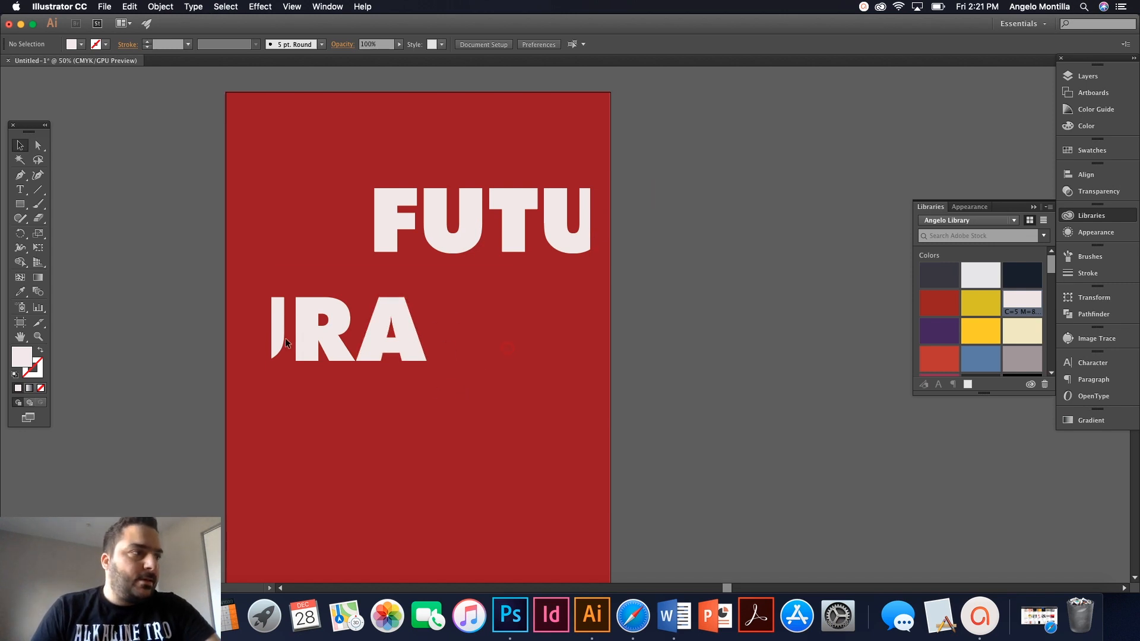
Nudge both cropped titles together slightly down the poster to a Y position of about 8.8 in.
scroll(215, 312, "up", 1)
scroll(215, 312, "down", 3)
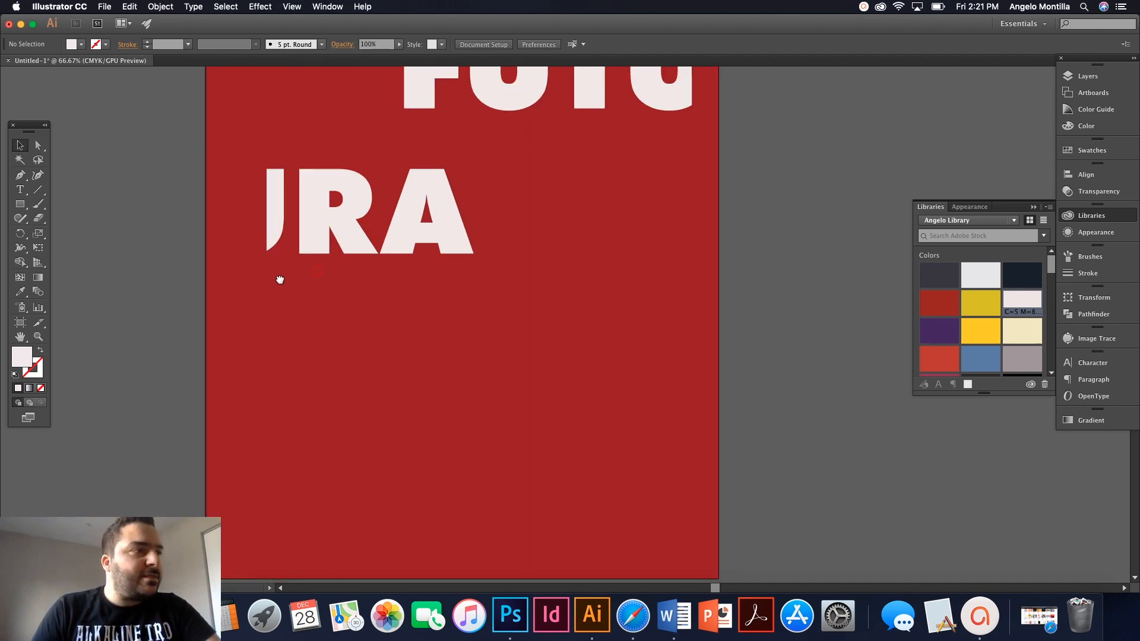
key("super+minus")
key("super+minus")
left_click(403, 223)
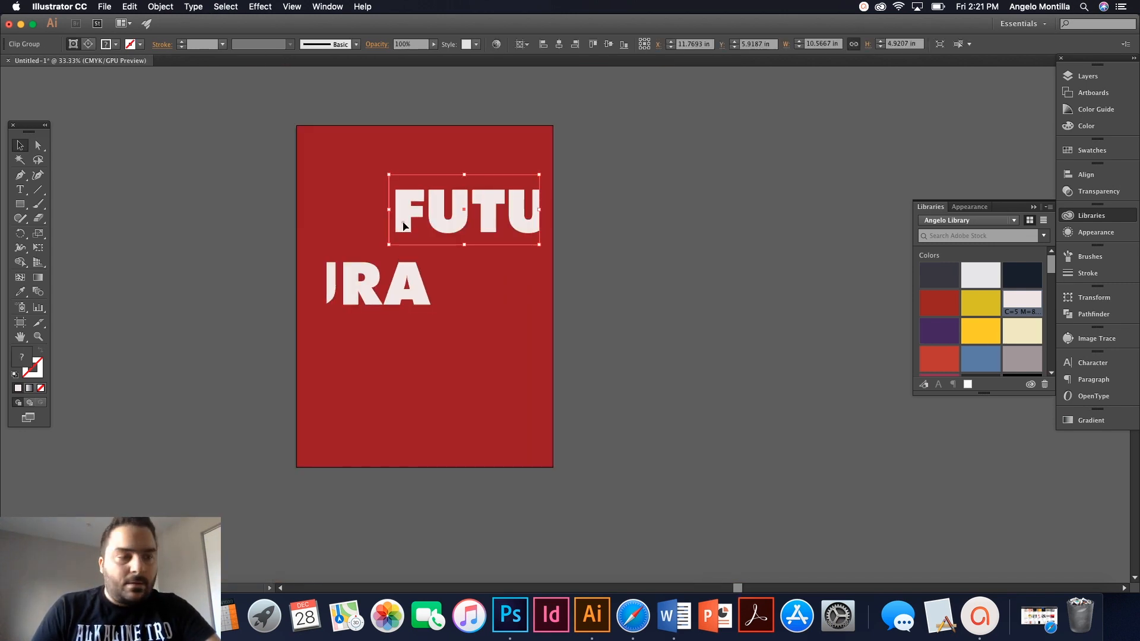
left_click(387, 303, "shift")
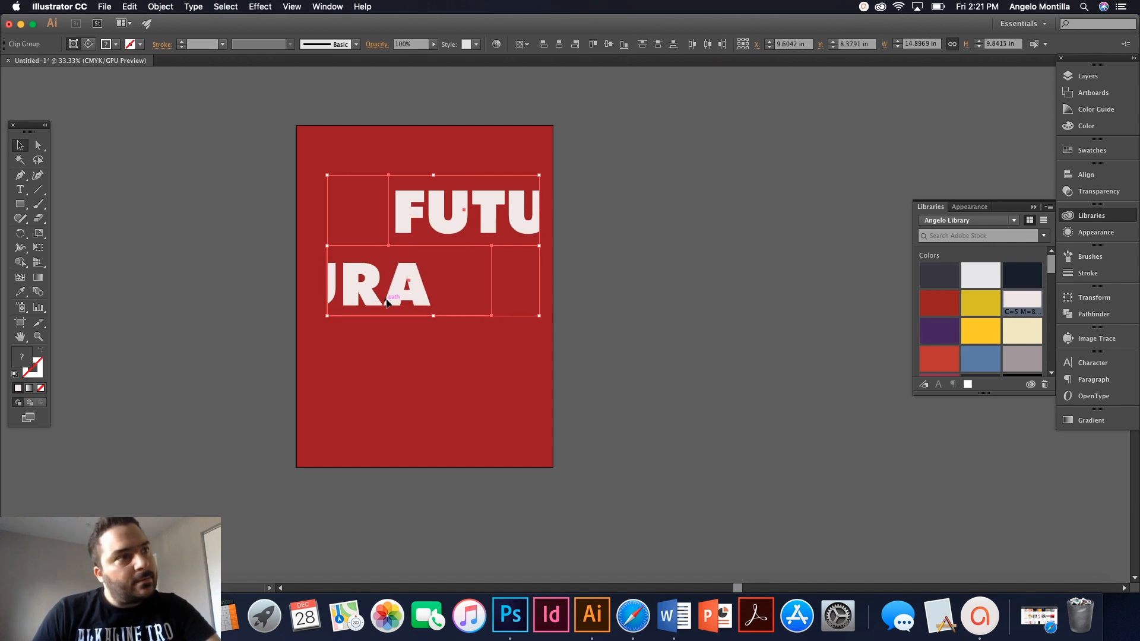
key("Down")
key("Down")
key("Down")
key("Down")
key("Down")
key("Down")
key("Down")
key("Down")
key("Down")
key("Down")
key("Down")
key("Down")
key("Down")
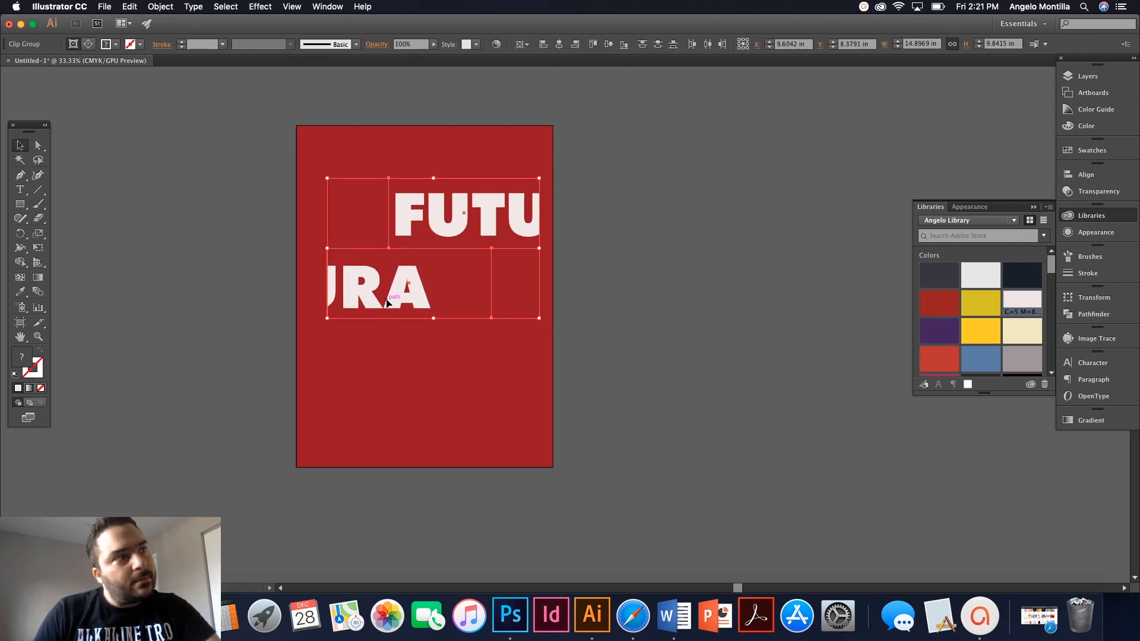
key("Down")
key("Down")
key("Down")
key("Down")
key("Down")
key("Down")
key("Down")
key("Down")
key("Down")
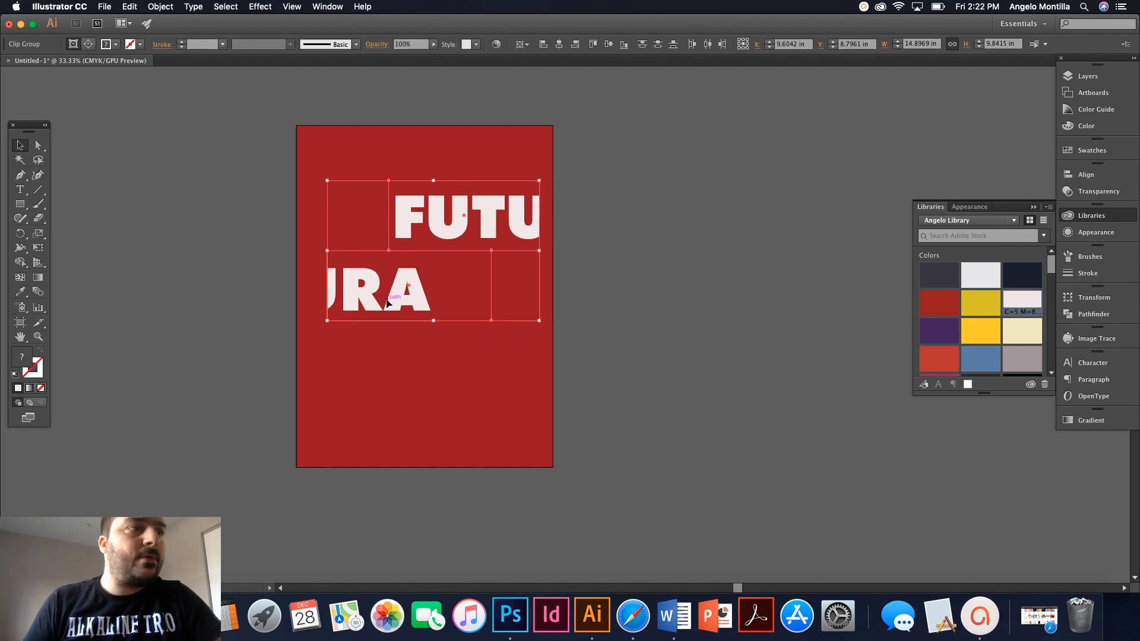
left_click(581, 310)
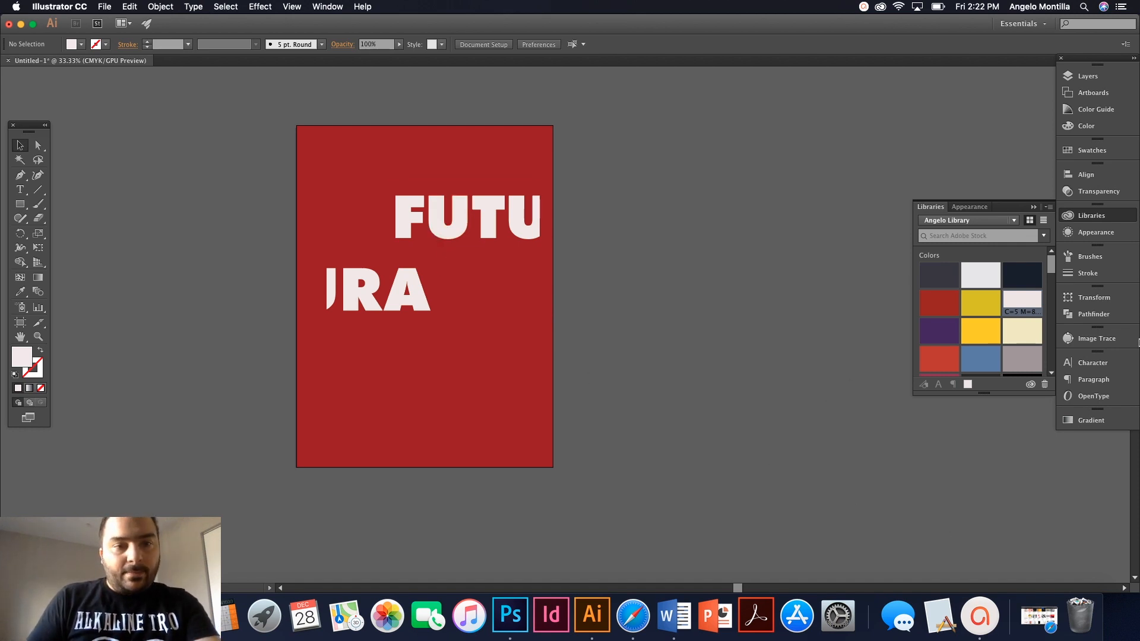
key("super+Tab")
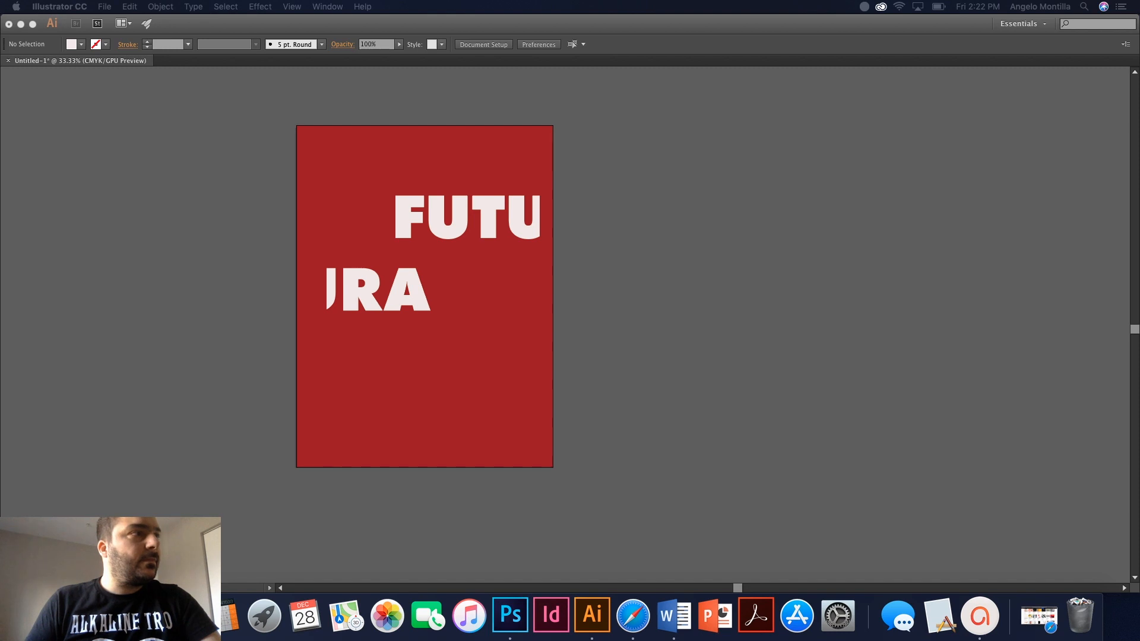
left_click(426, 322)
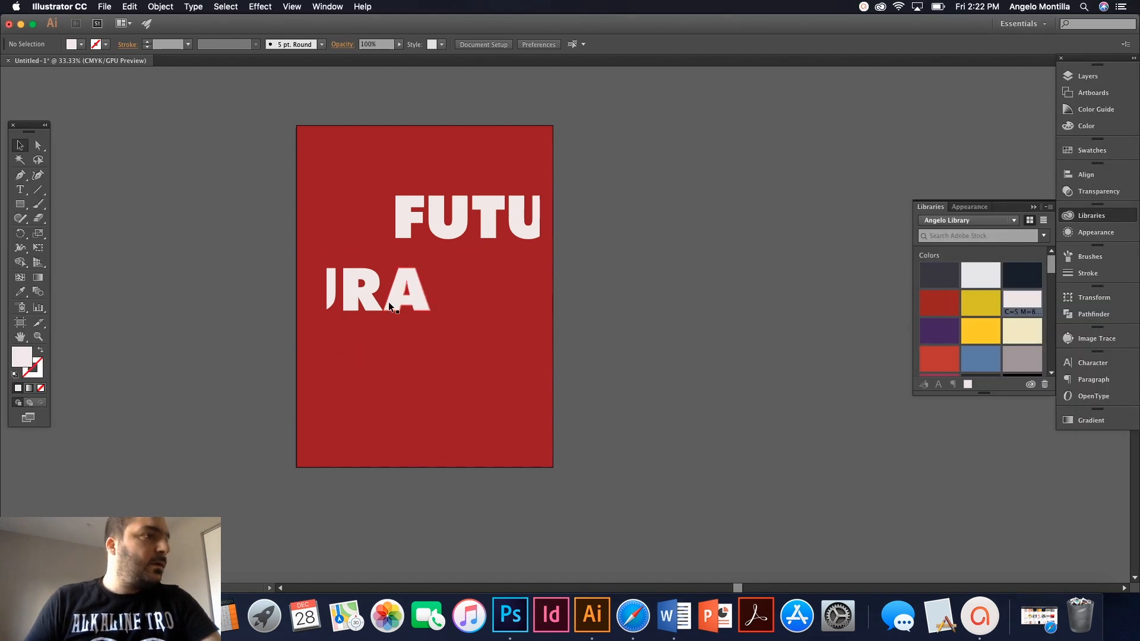
left_click(367, 308)
left_click(451, 230)
left_click(352, 287)
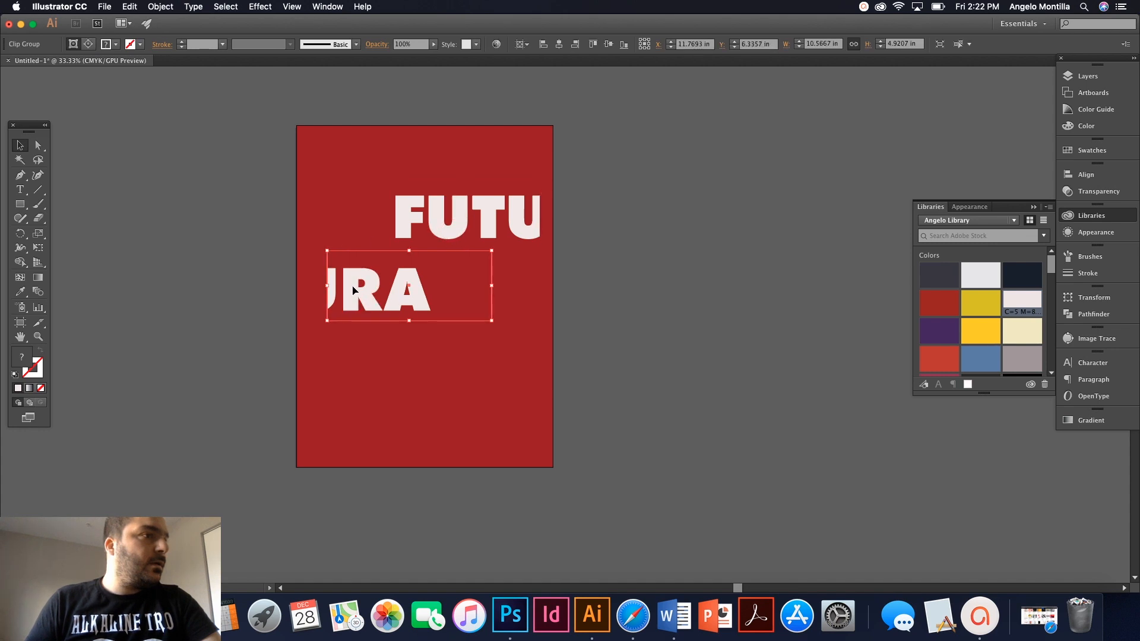
left_click(269, 282)
Add a text frame below the lower title containing the paragraph about Futura as a sans serif typeface designed by Paul Renner and released in 1927.
scroll(390, 383, "up", 1)
left_click_drag(393, 367, 404, 280)
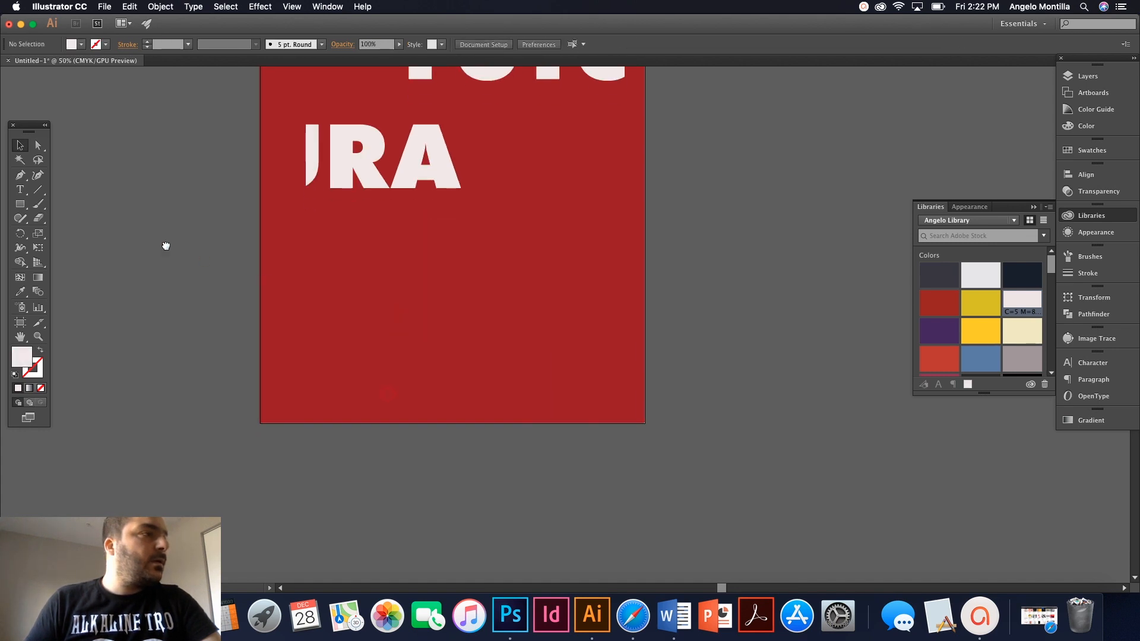
left_click(20, 189)
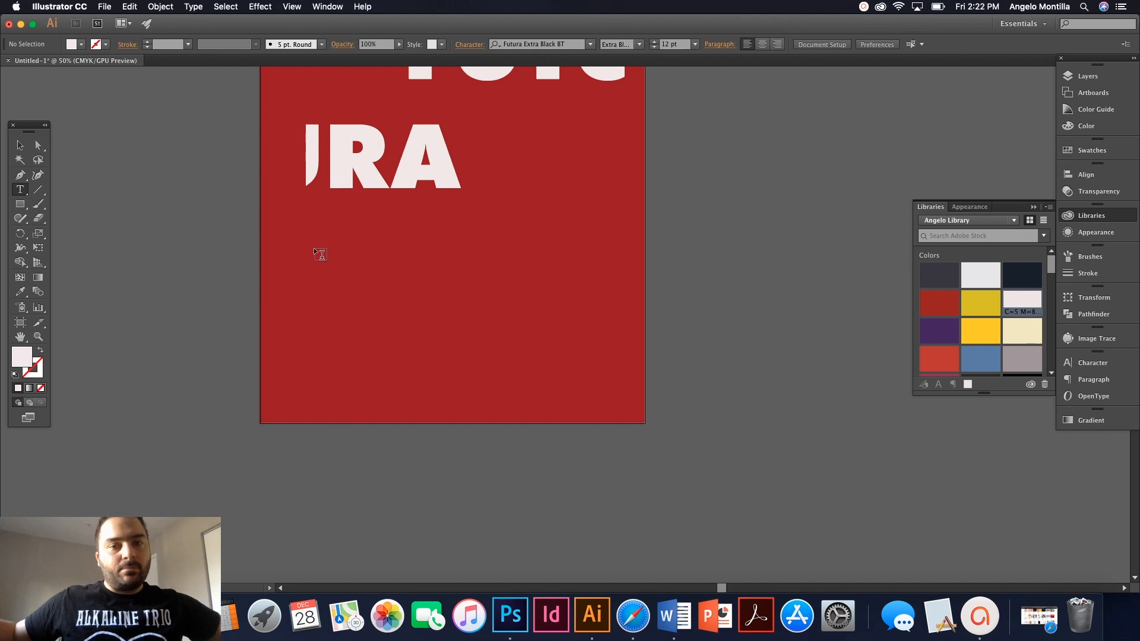
left_click_drag(310, 247, 438, 331)
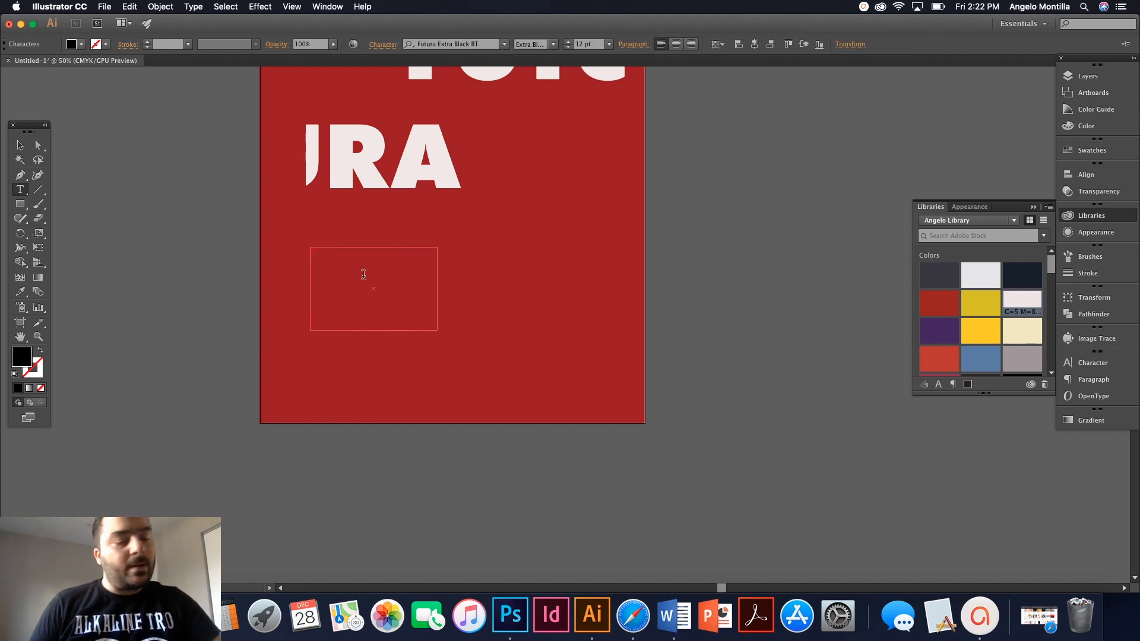
type("Futura is a geometric sans-serif typeface designed by Paul Renner and released in 1927. The typeface is based on geometric shapes, especially the circle, which is very similar to the Bauhaus design style of the period. Futura, which comes in various typeface weights, has an appearance of efficiency and forwardness.")
Narrow the paragraph's text frame by pulling in its right side.
left_click(19, 146)
left_click(436, 315)
left_click_drag(438, 289, 396, 289)
Set the whole paragraph's font to Futura Heavy BT.
scroll(334, 276, "up", 3)
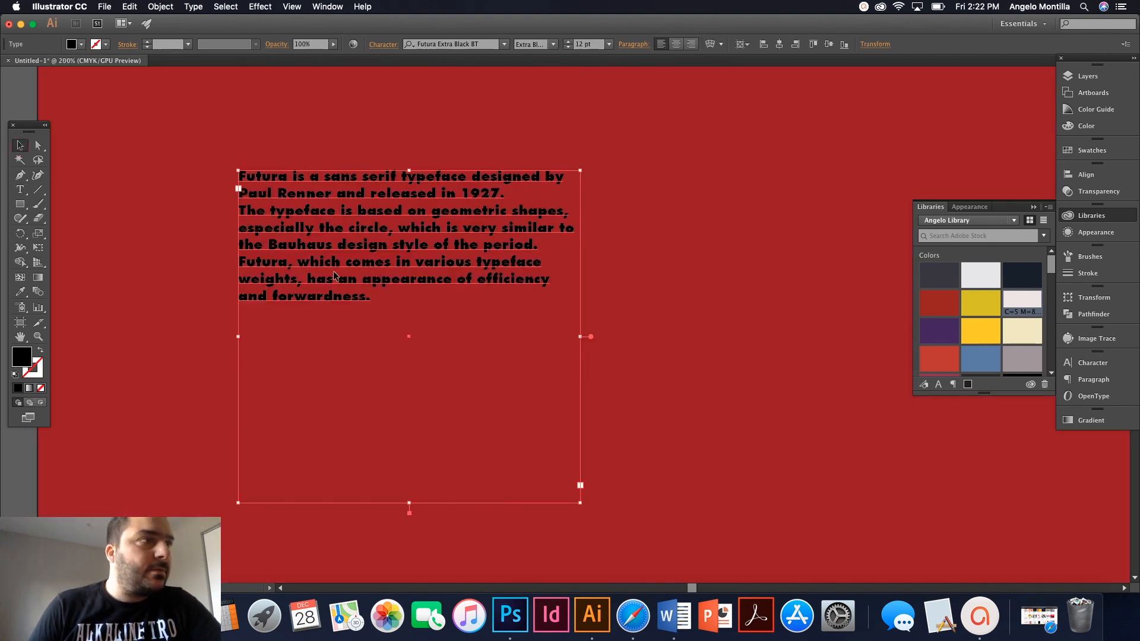
double_click(358, 296)
left_click_drag(380, 297, 232, 172)
left_click(459, 45)
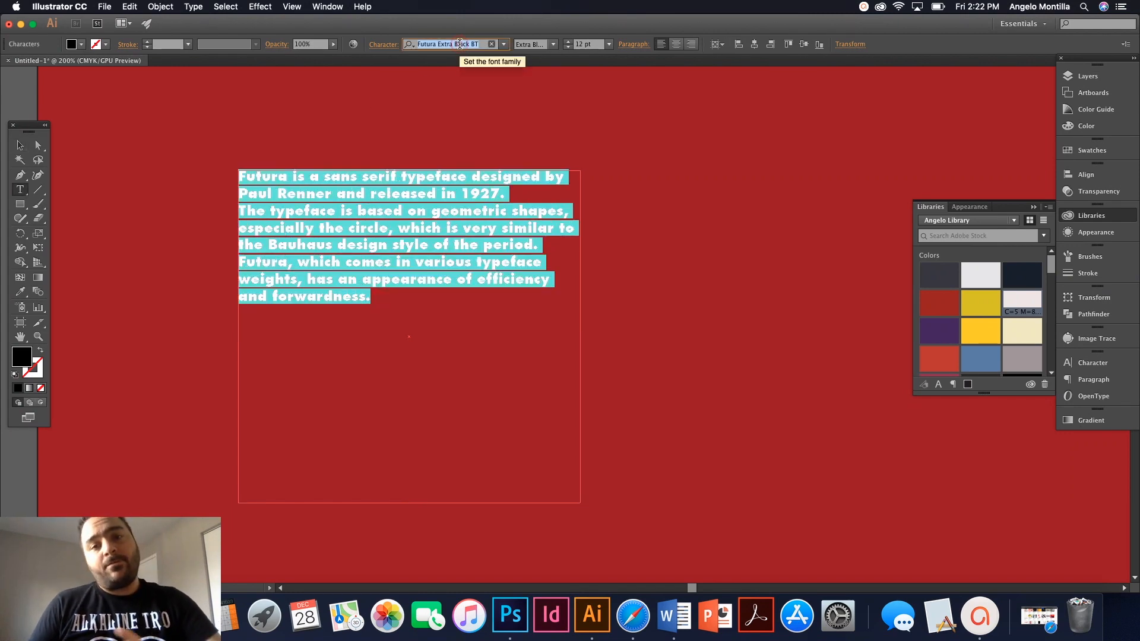
type("futura")
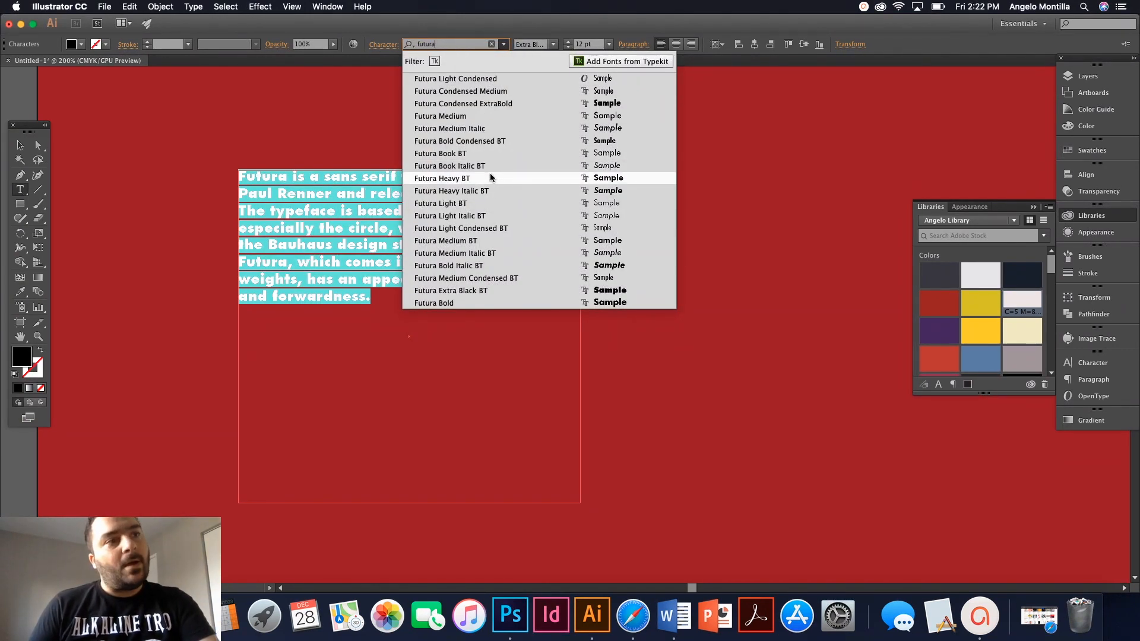
left_click(490, 177)
left_click(367, 259)
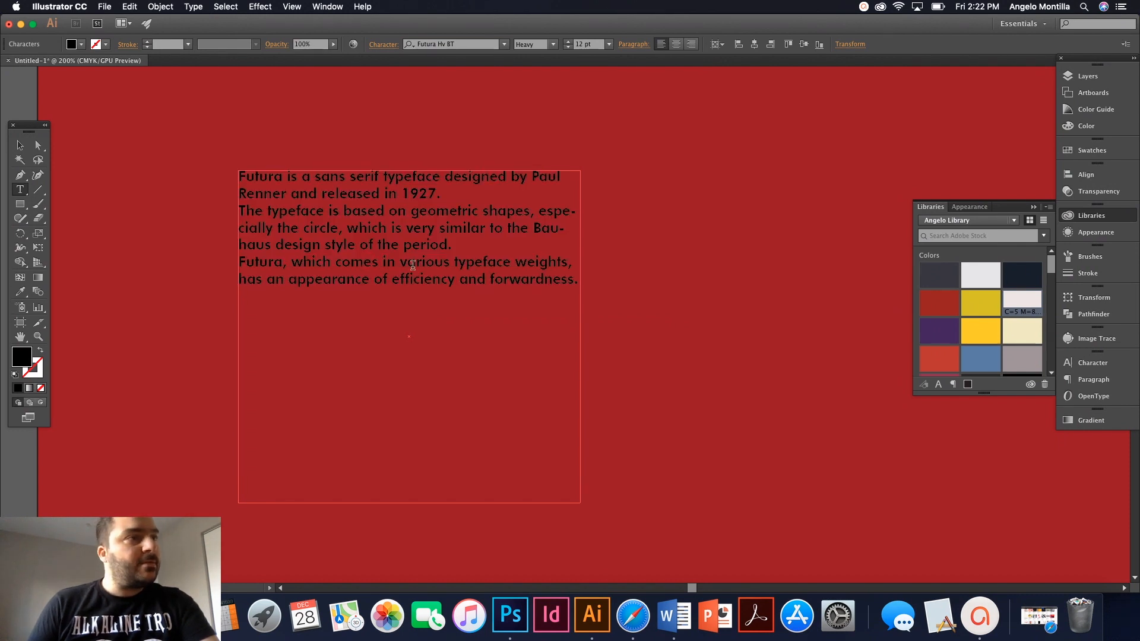
Color the whole paragraph with the off-white swatch from Angelo Library and finish editing the text.
left_click_drag(577, 282, 228, 160)
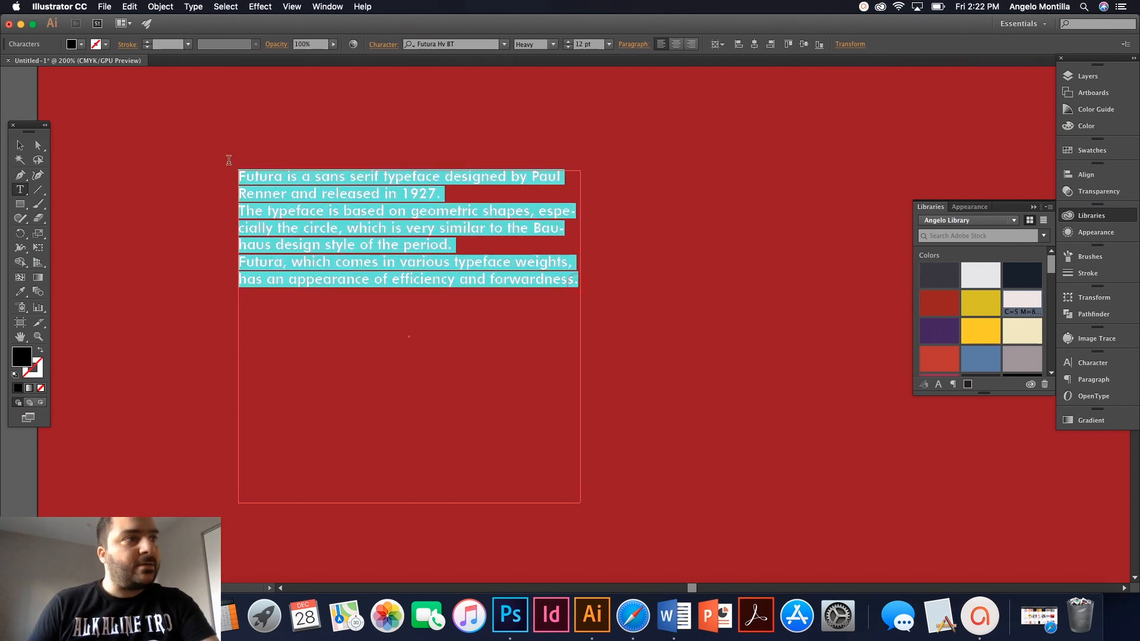
left_click(1020, 303)
left_click(436, 261)
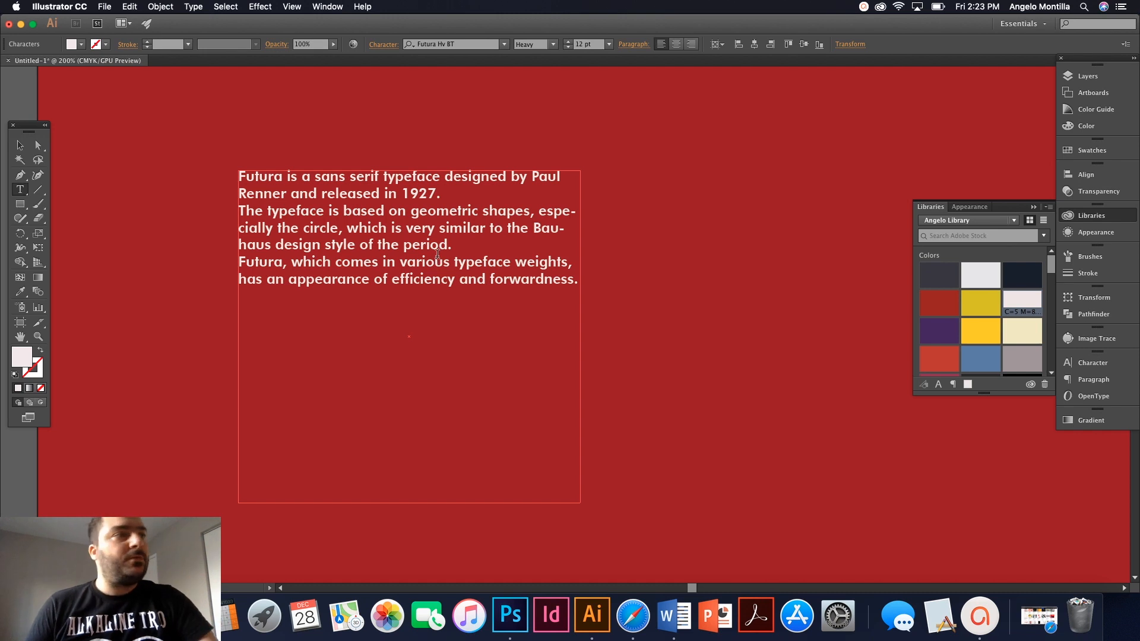
left_click(15, 146)
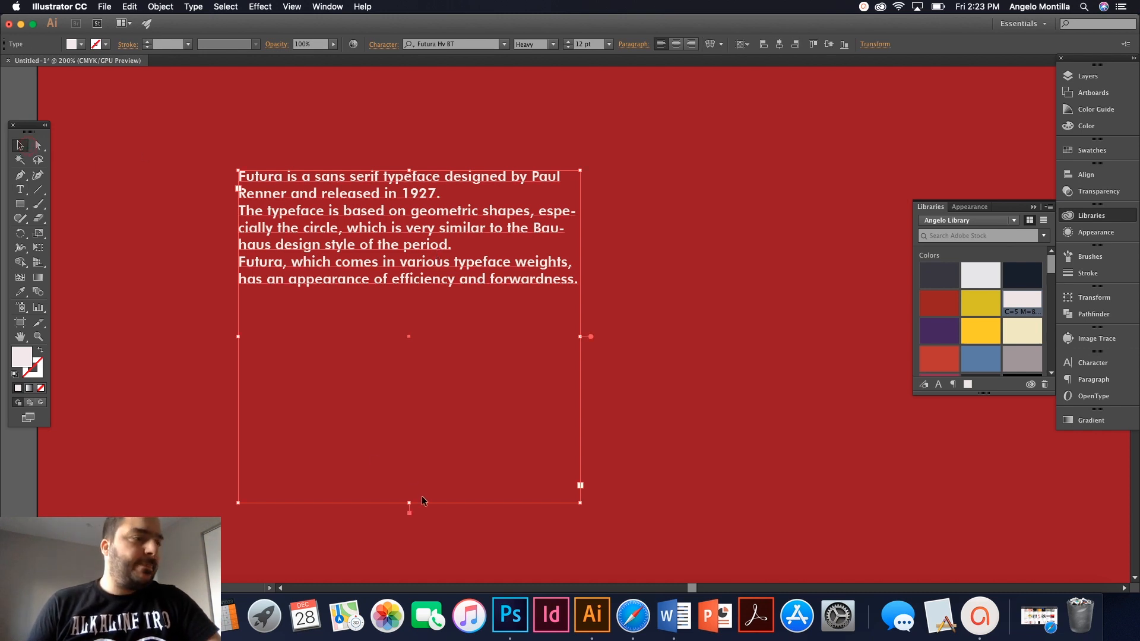
Shorten the paragraph's text frame and insert blank lines after "released in 1927." and after "style of the period.".
left_click_drag(408, 504, 409, 294)
left_click(448, 194)
double_click(425, 192)
left_click(457, 194)
key("Return")
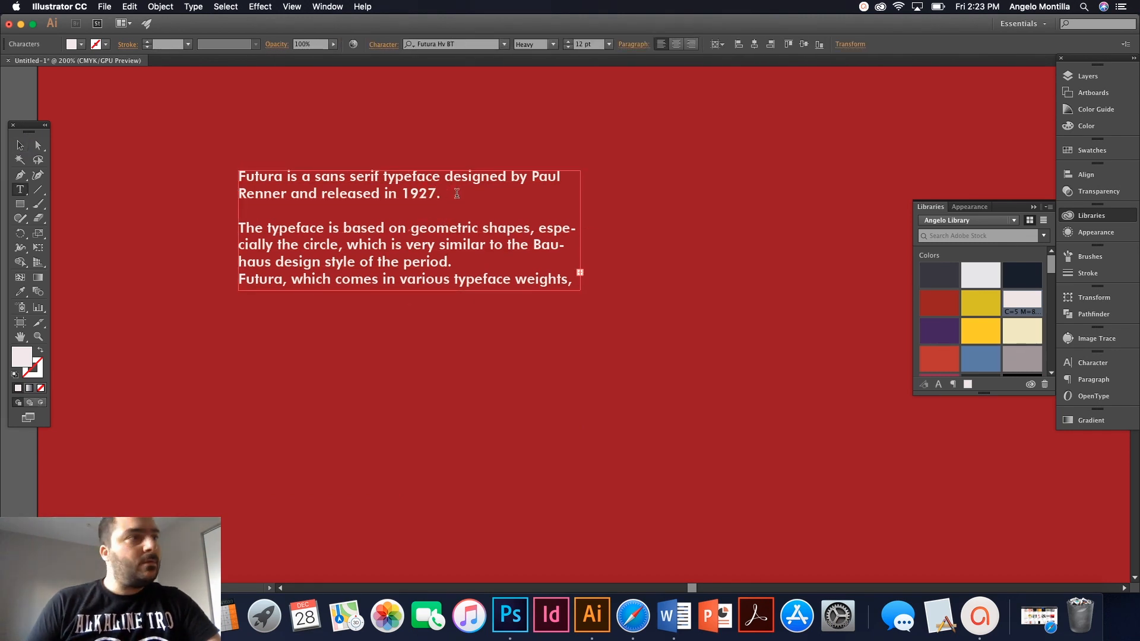
left_click(458, 263)
key("Return")
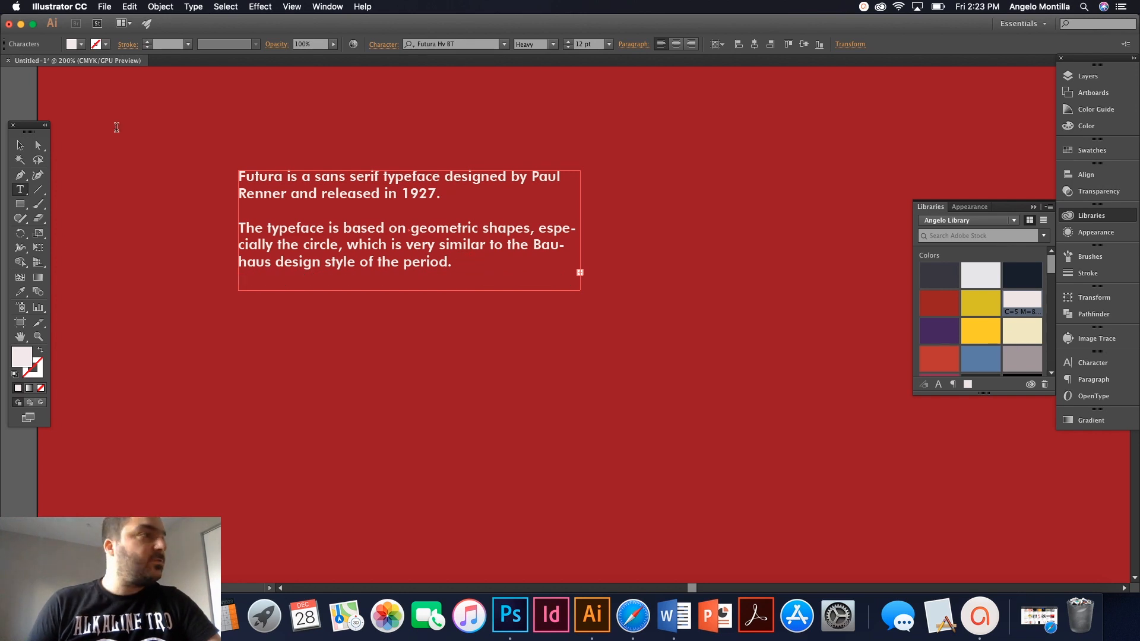
Narrow the paragraph's text frame and extend it downward far enough to fit all of the text.
left_click(20, 145)
left_click_drag(409, 291, 409, 350)
left_click_drag(581, 260, 527, 265)
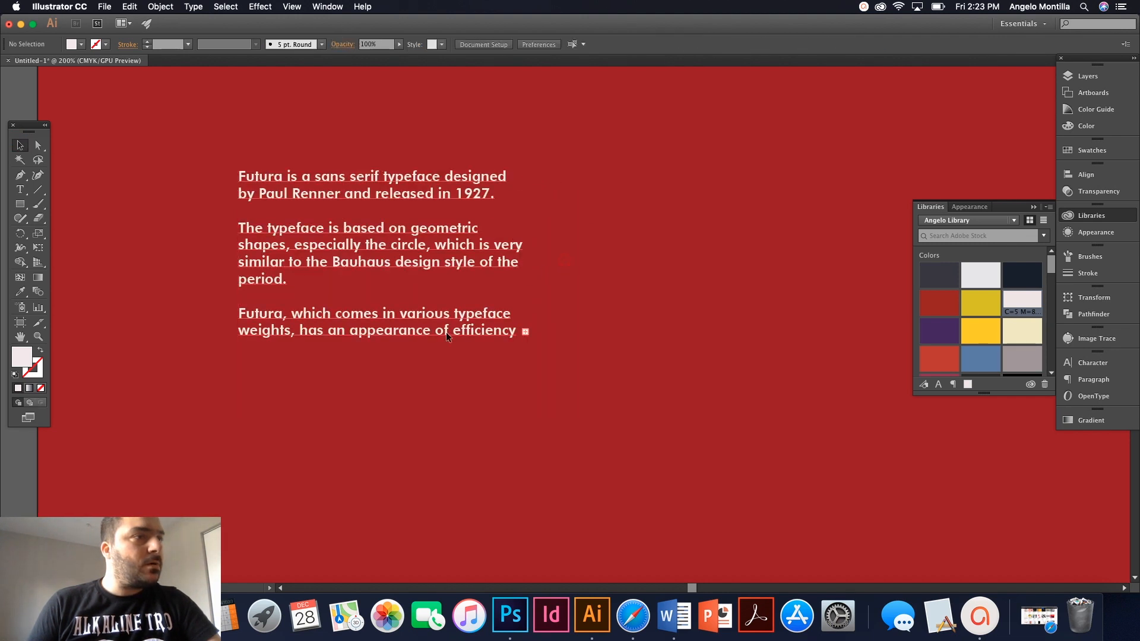
left_click_drag(384, 350, 375, 429)
Delete the empty line at the end of the text and shorten the frame to just below the last line.
left_click(364, 415)
double_click(321, 347)
left_click(307, 375)
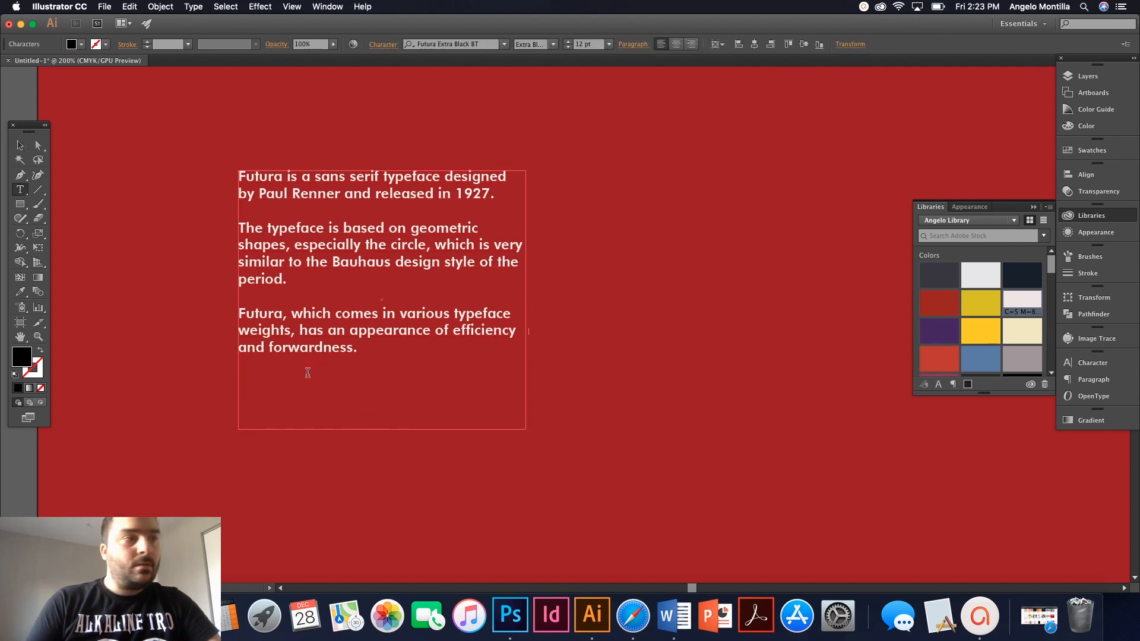
key("BackSpace")
left_click(19, 144)
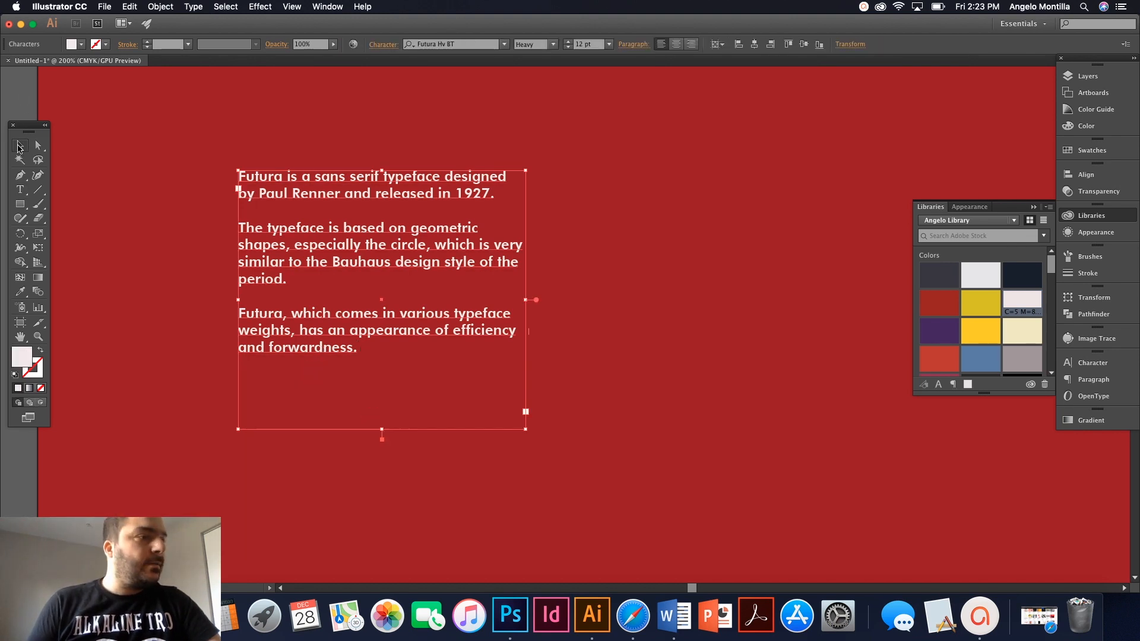
left_click_drag(382, 429, 388, 359)
left_click(366, 387)
scroll(366, 387, "down", 4)
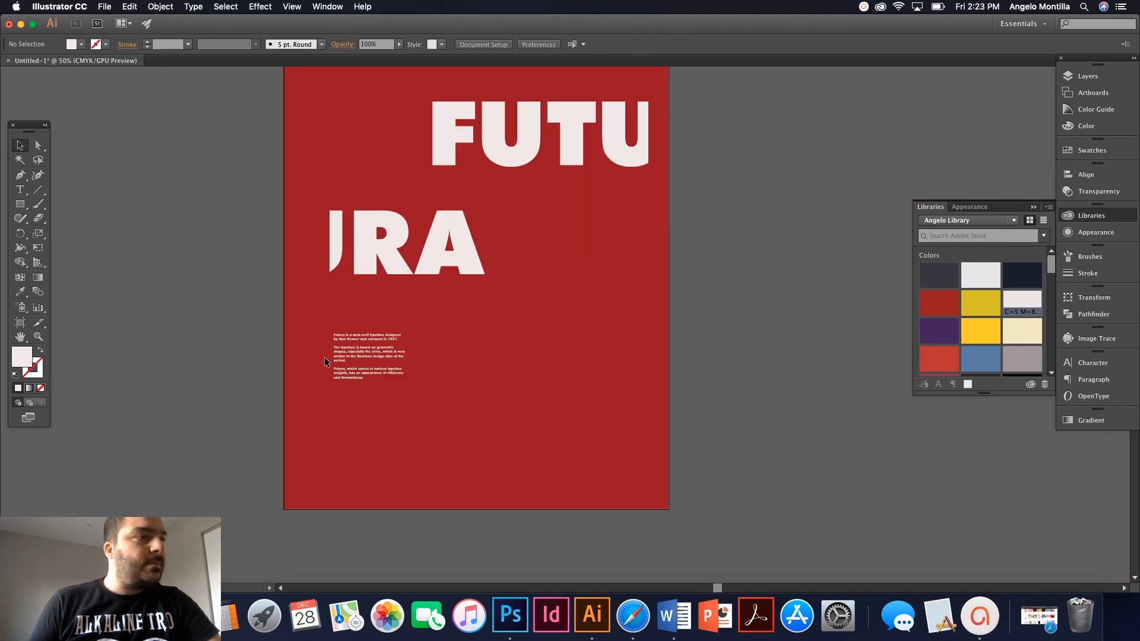
Narrow the paragraph's text frame further so the opening sentence wraps onto three lines.
left_click(366, 366)
left_click_drag(407, 359, 391, 359)
left_click(392, 361)
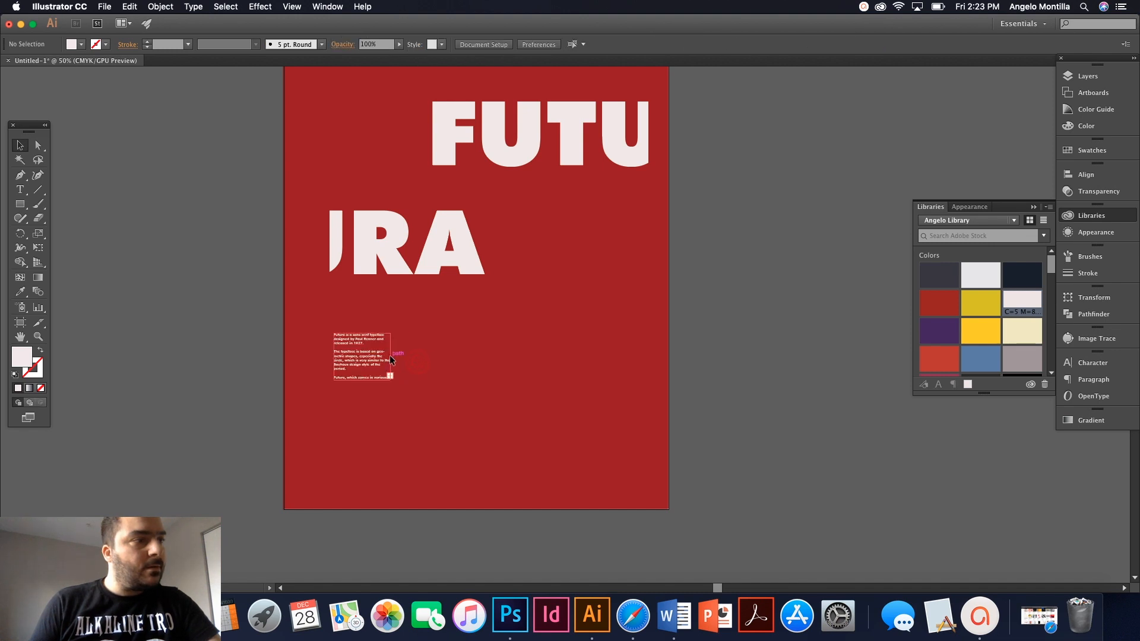
left_click(383, 355)
left_click_drag(393, 357, 396, 359)
scroll(355, 343, "up", 2)
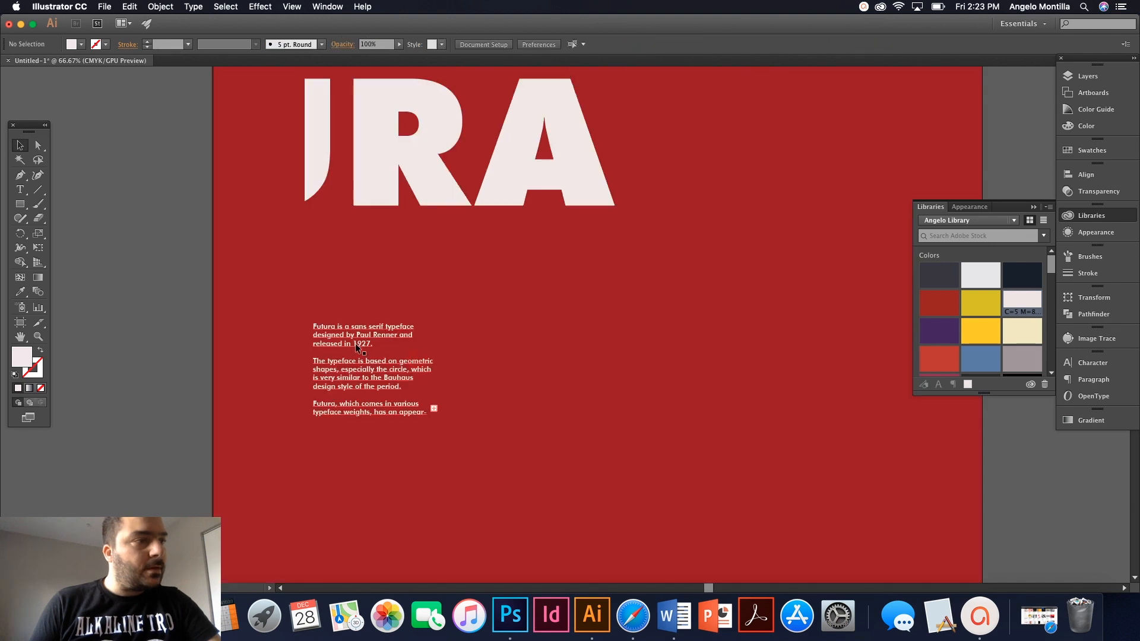
Try justifying the whole text with the last line aligned left, and restore left alignment.
double_click(368, 337)
double_click(365, 336)
key("super+a")
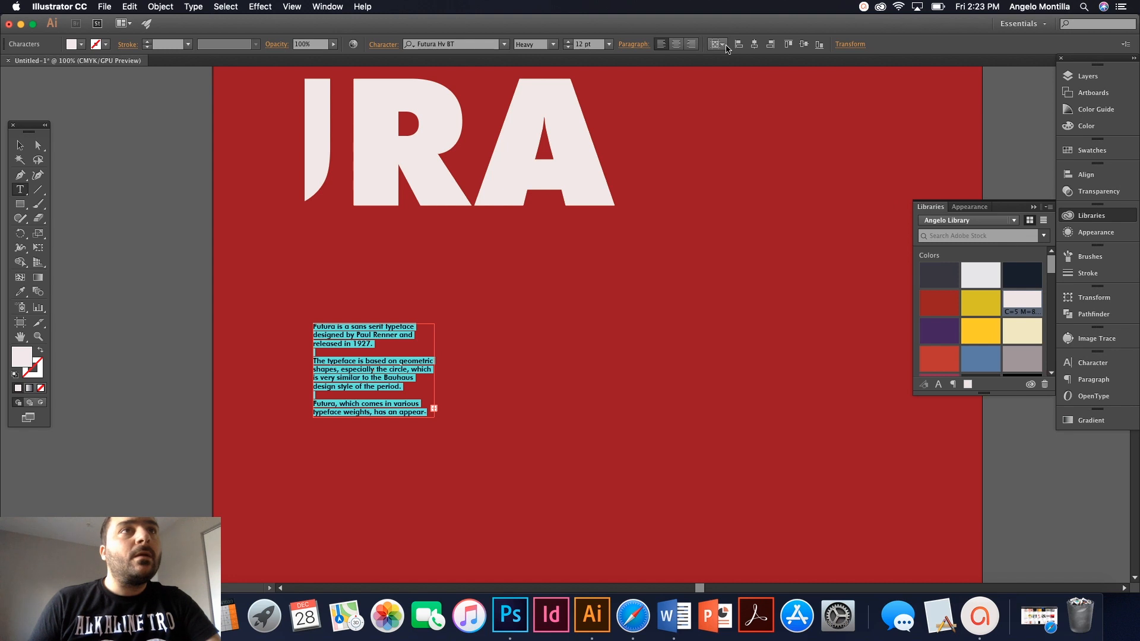
left_click(644, 44)
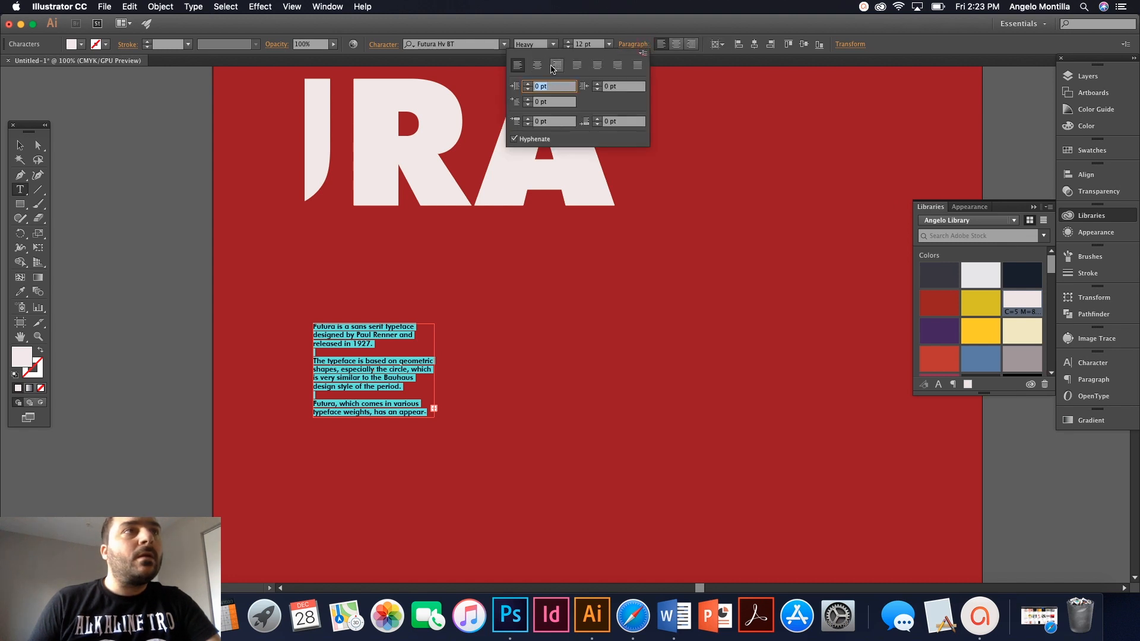
left_click(576, 67)
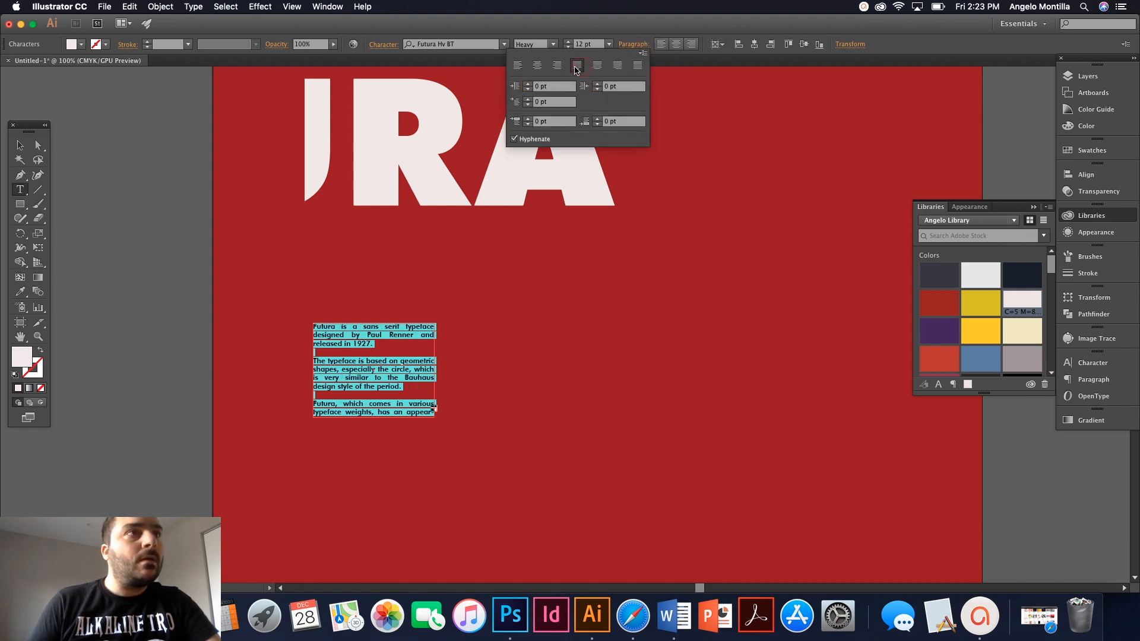
left_click(518, 66)
left_click(19, 145)
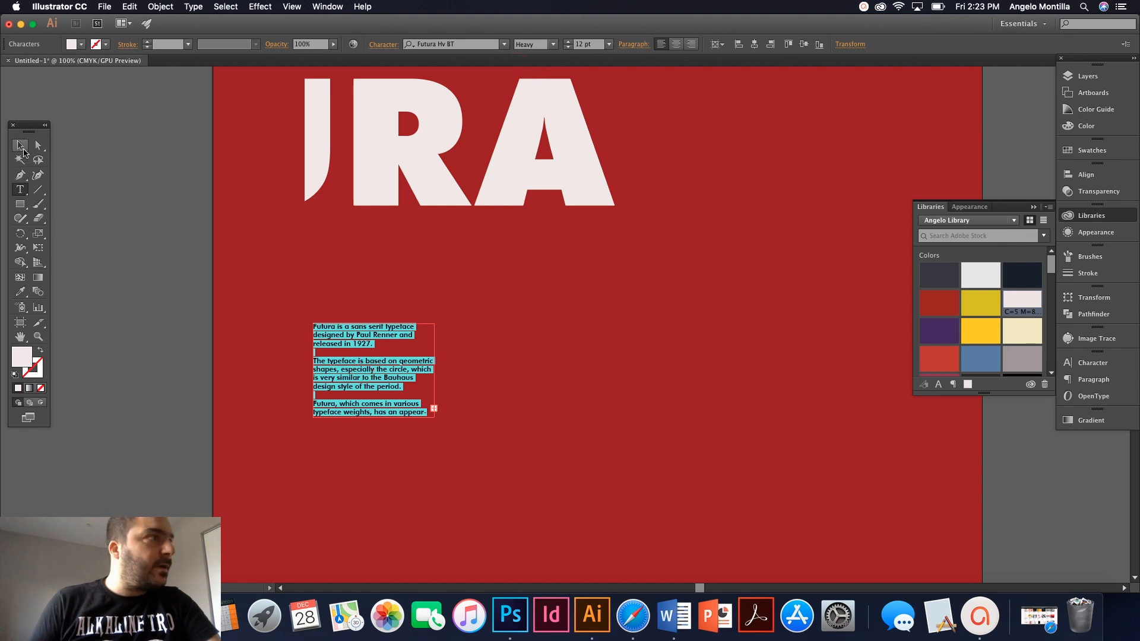
Try the paragraph to the lower right of the lower title, and bring it back beneath the title.
left_click(342, 286)
left_click(332, 344)
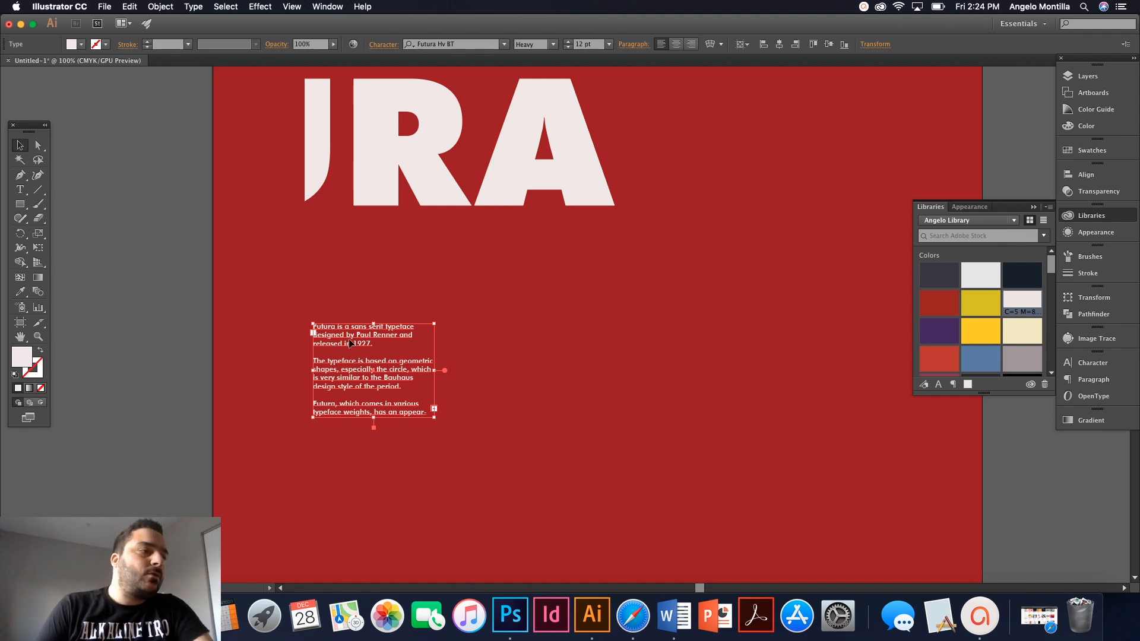
left_click_drag(349, 345, 684, 257)
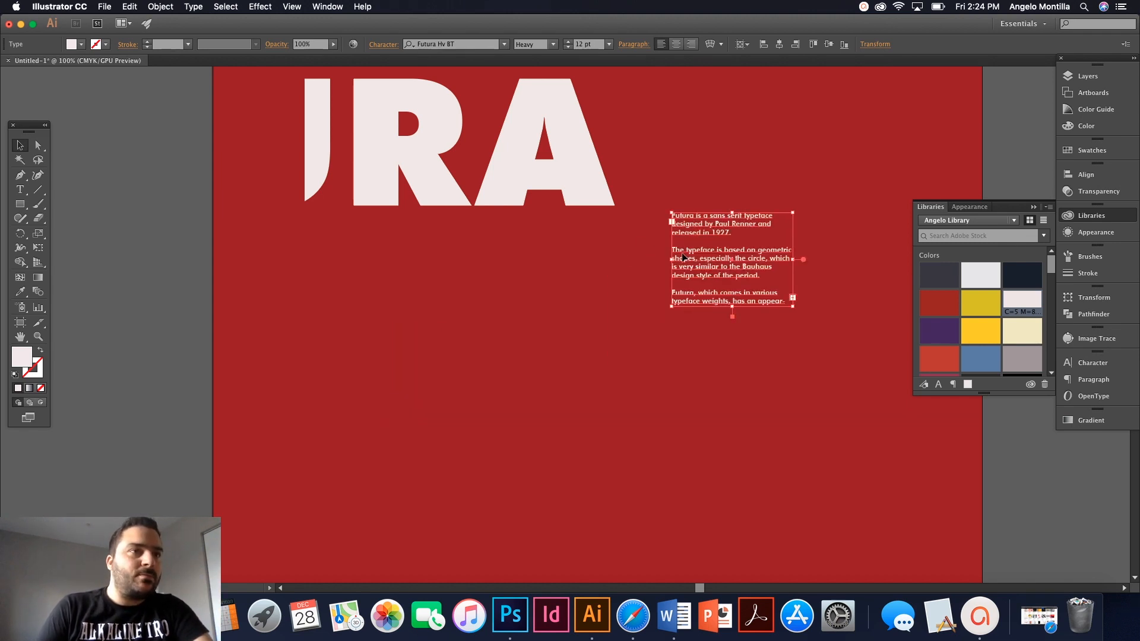
left_click(490, 286)
scroll(488, 286, "down", 2)
left_click_drag(522, 261, 440, 335)
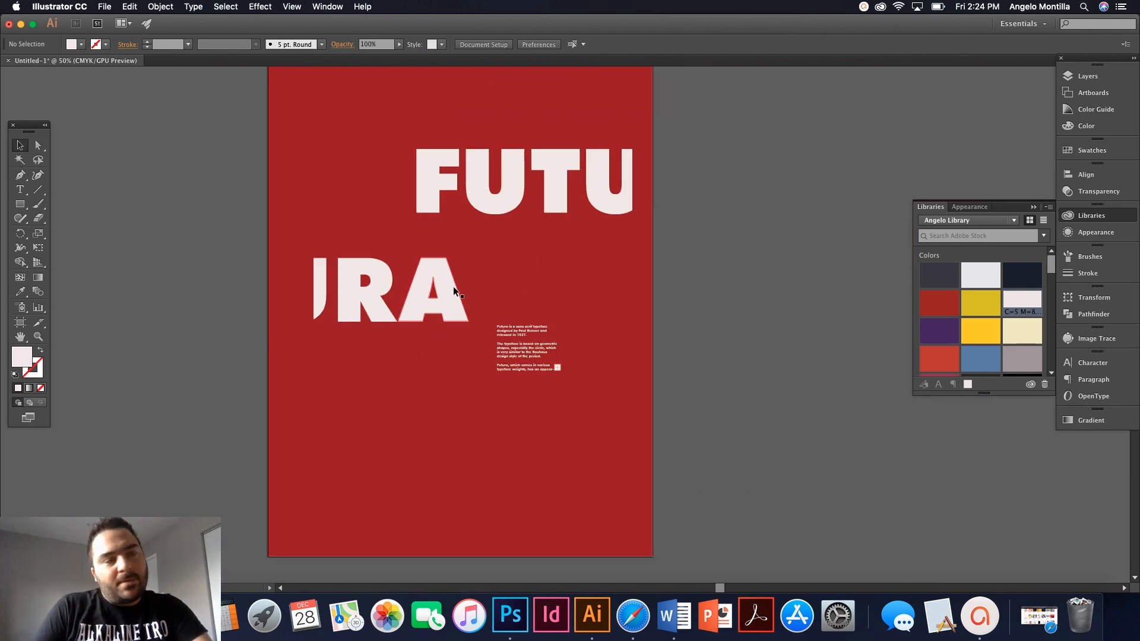
left_click_drag(504, 353, 387, 401)
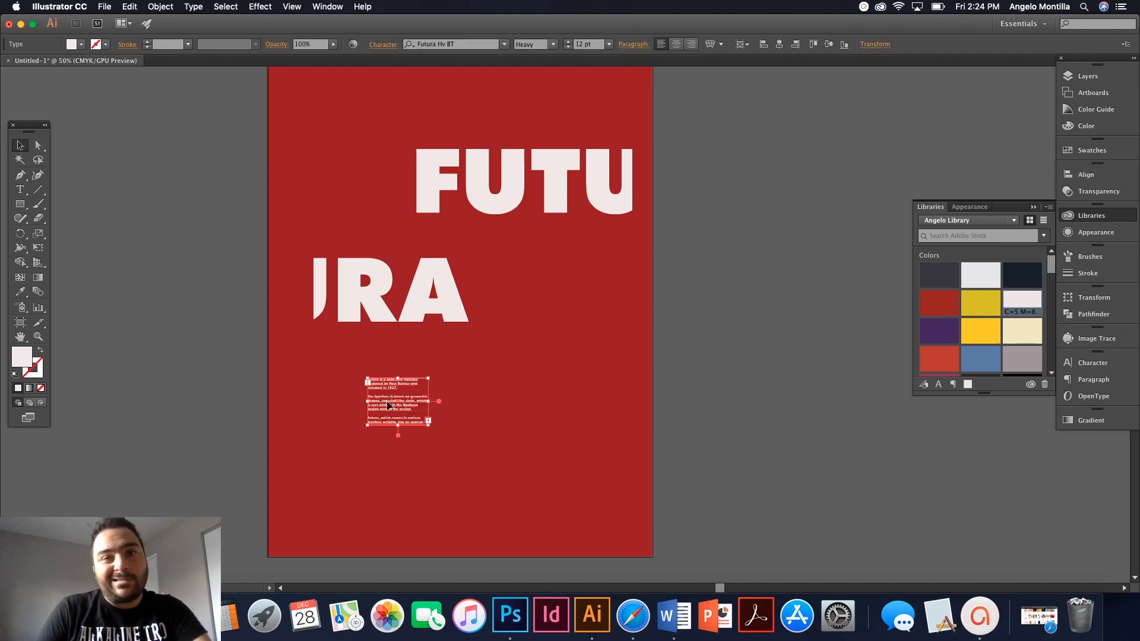
left_click(352, 355)
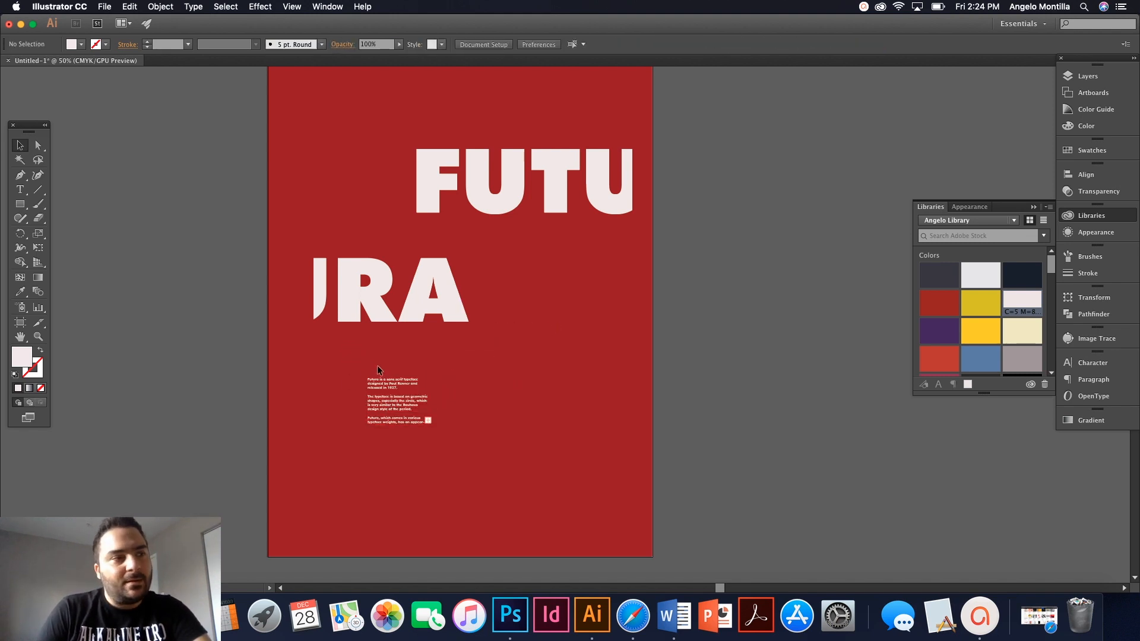
Show the rulers and place a vertical guide along the cropped edge of the U in the lower title.
left_click_drag(371, 395, 459, 379)
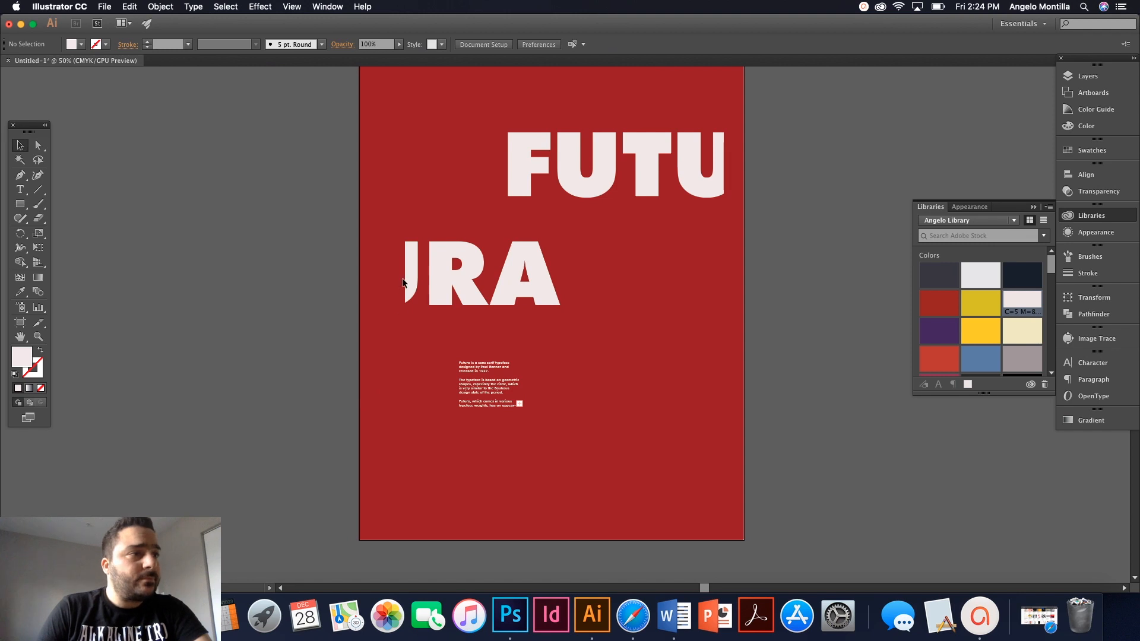
scroll(403, 278, "up", 4)
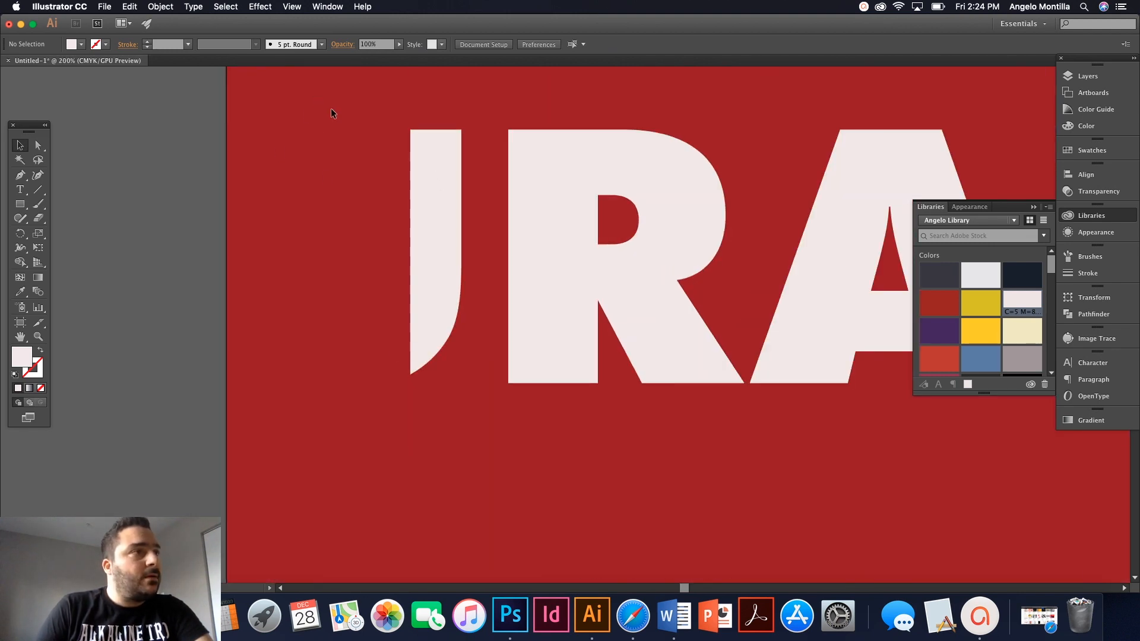
key("cmd+r")
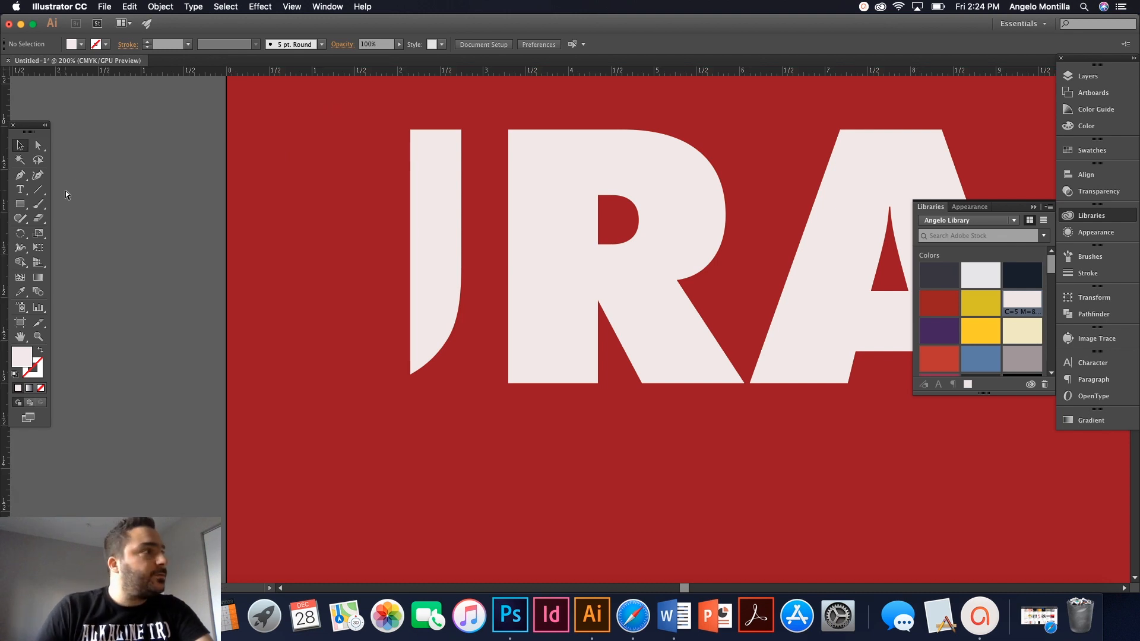
left_click_drag(5, 100, 228, 132)
left_click_drag(401, 150, 410, 146)
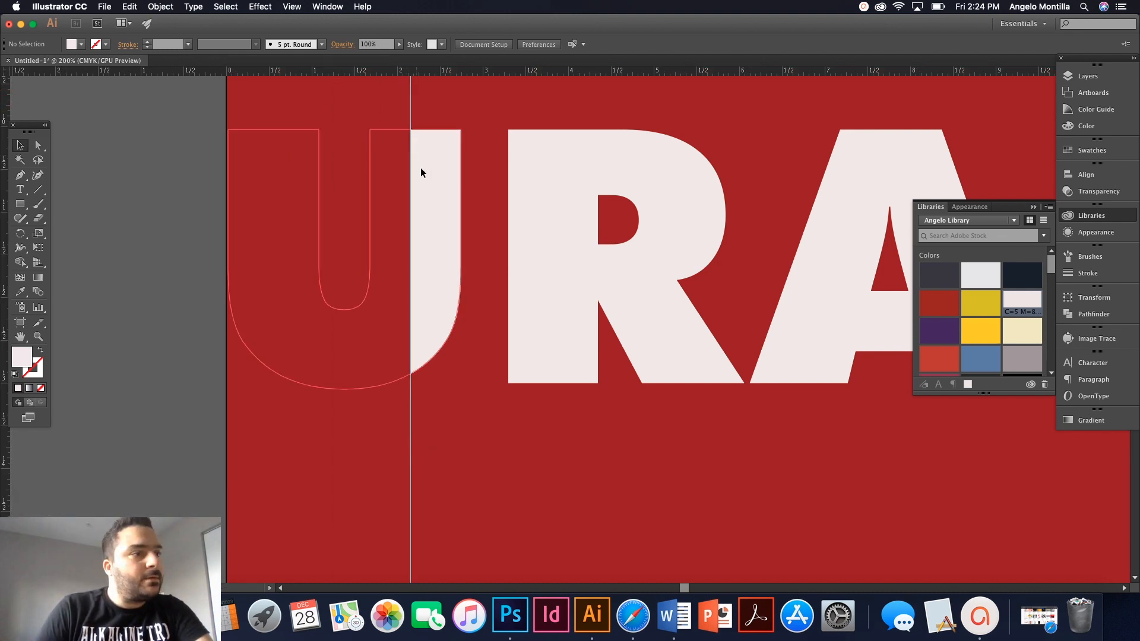
scroll(407, 225, "up", 3)
scroll(423, 340, "down", 3)
scroll(442, 333, "down", 3)
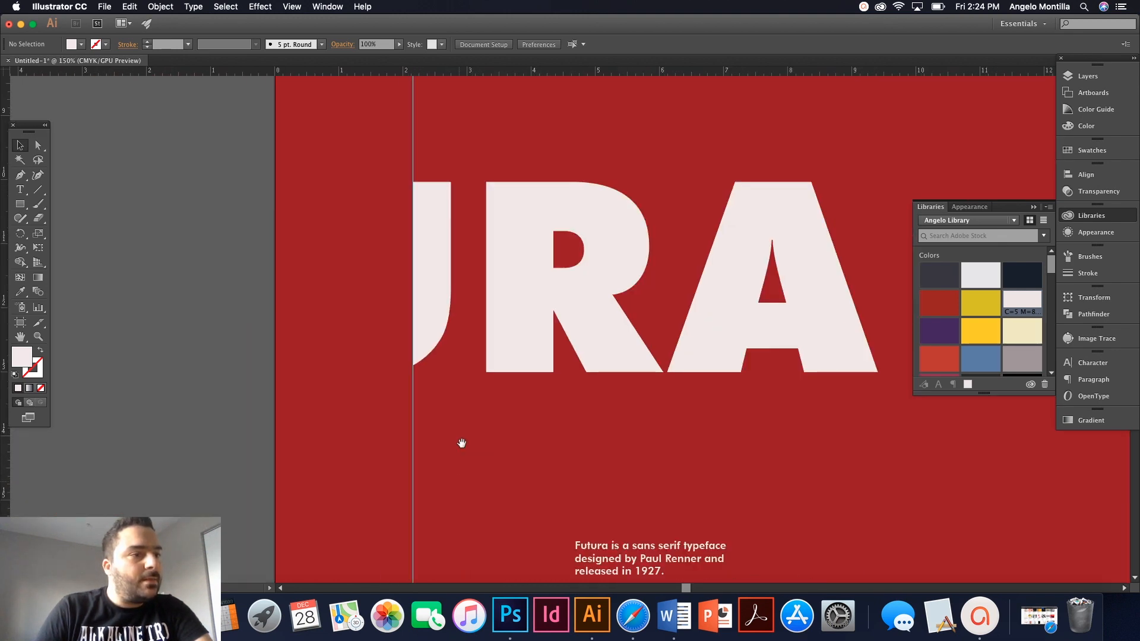
Try tighter line spacing in the paragraph, and restore the original spacing.
scroll(464, 496, "down", 5)
left_click(553, 359)
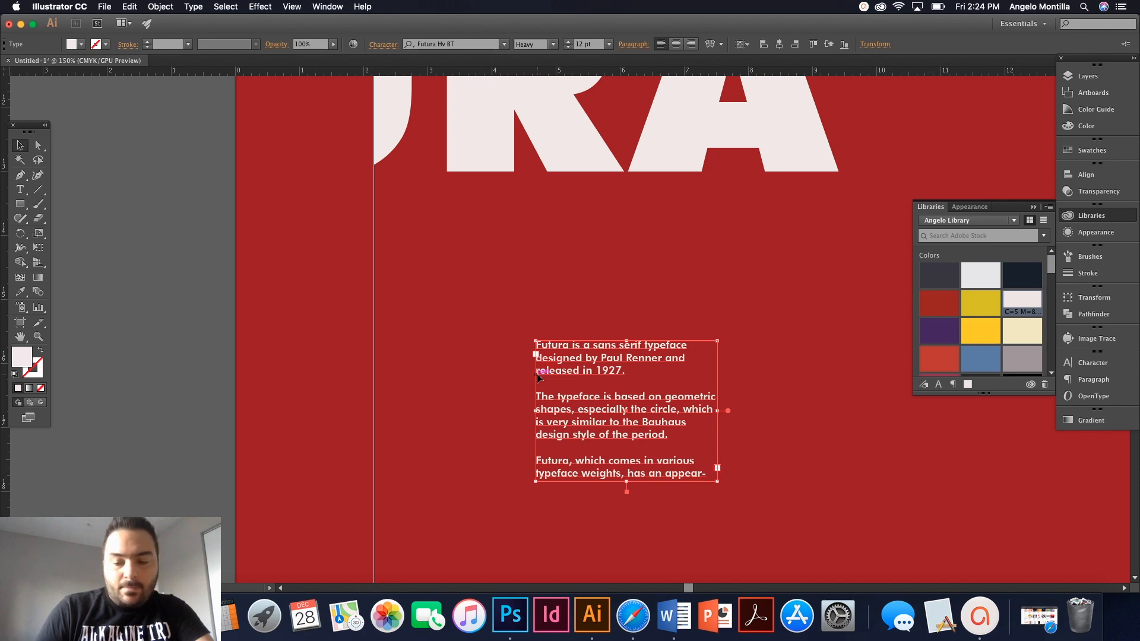
scroll(605, 386, "up", 3)
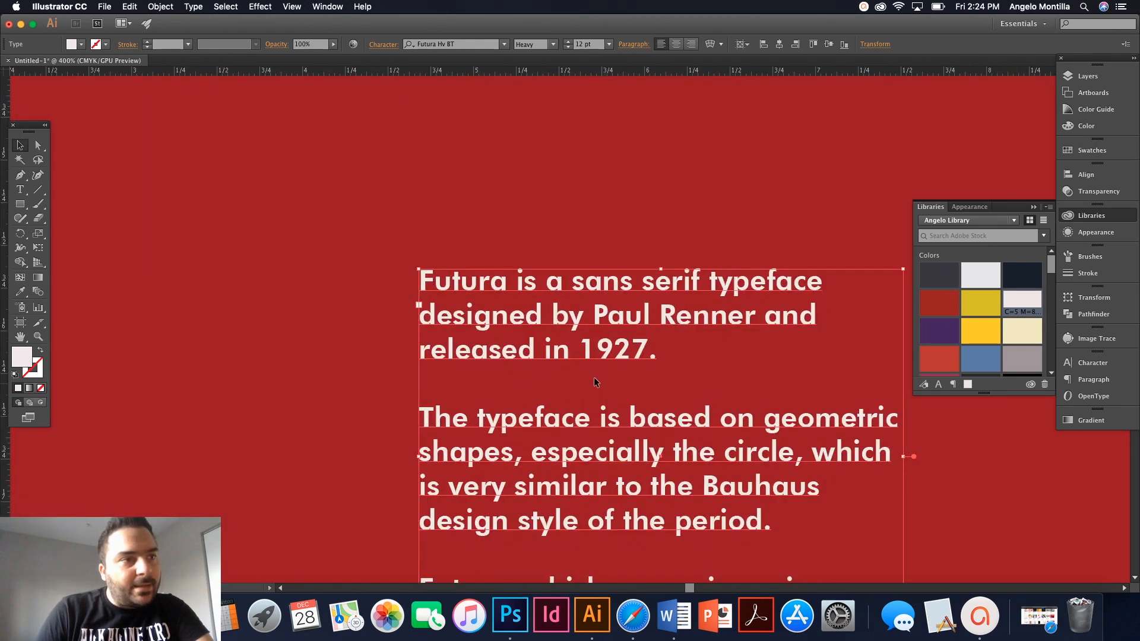
key("alt+Down")
key("alt+Up")
key("alt+Up")
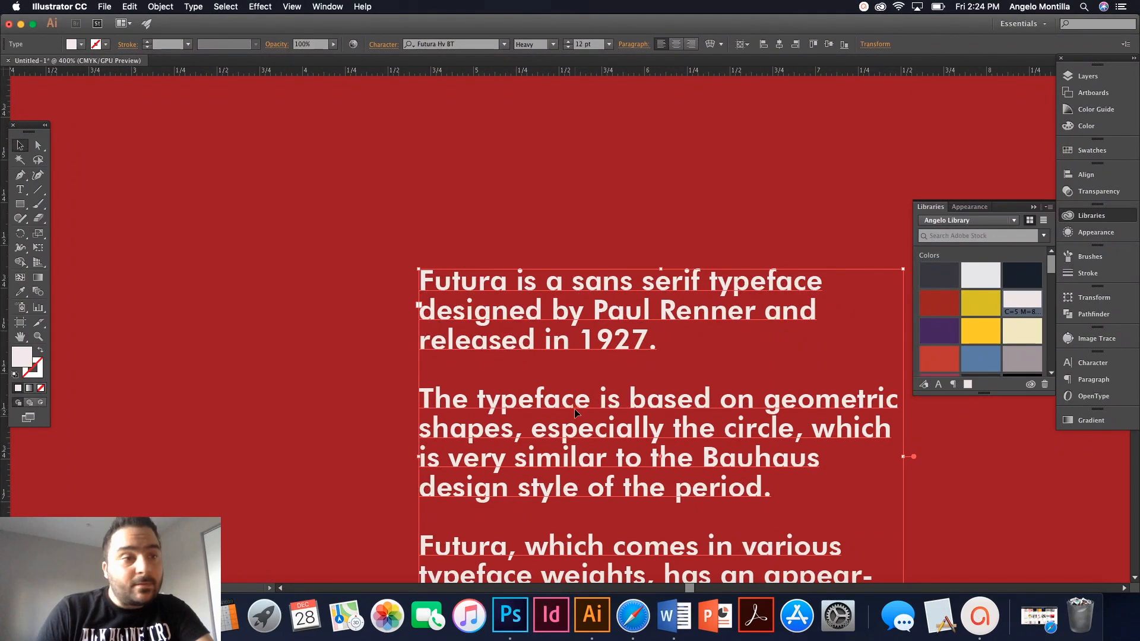
key("alt+Up")
key("alt+Down")
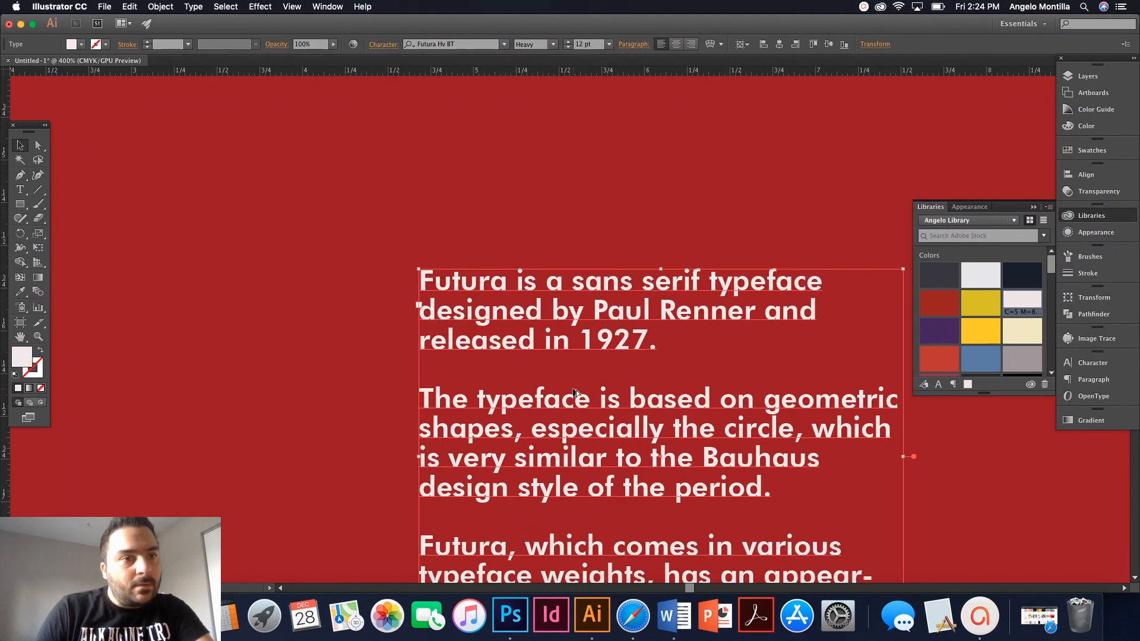
key("alt+Down")
scroll(559, 336, "down", 4)
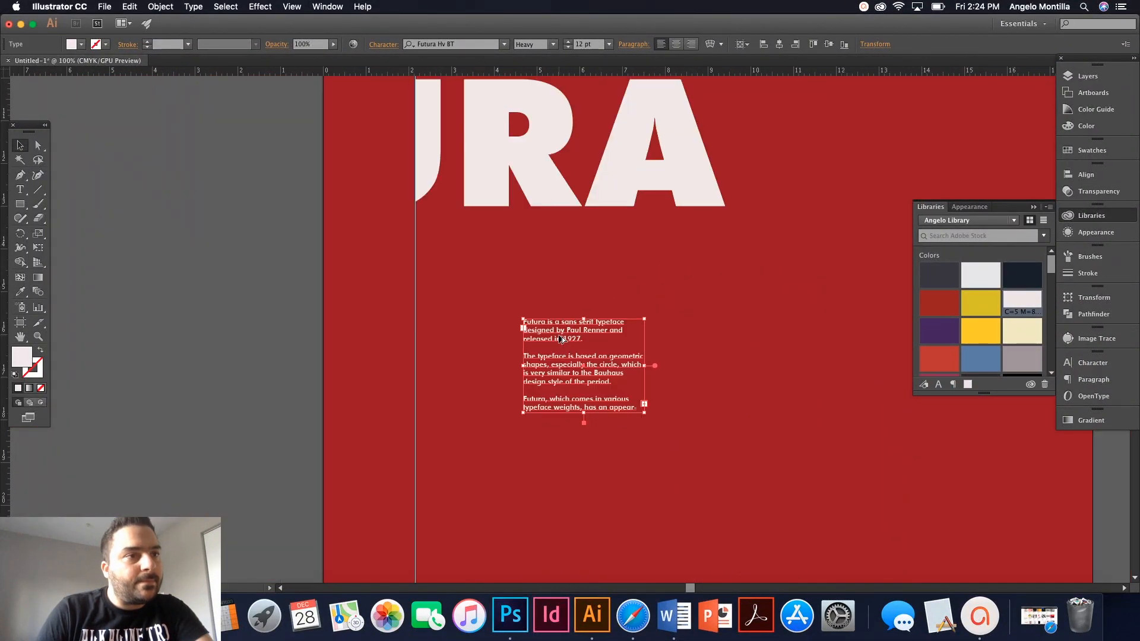
key("shift+super+a")
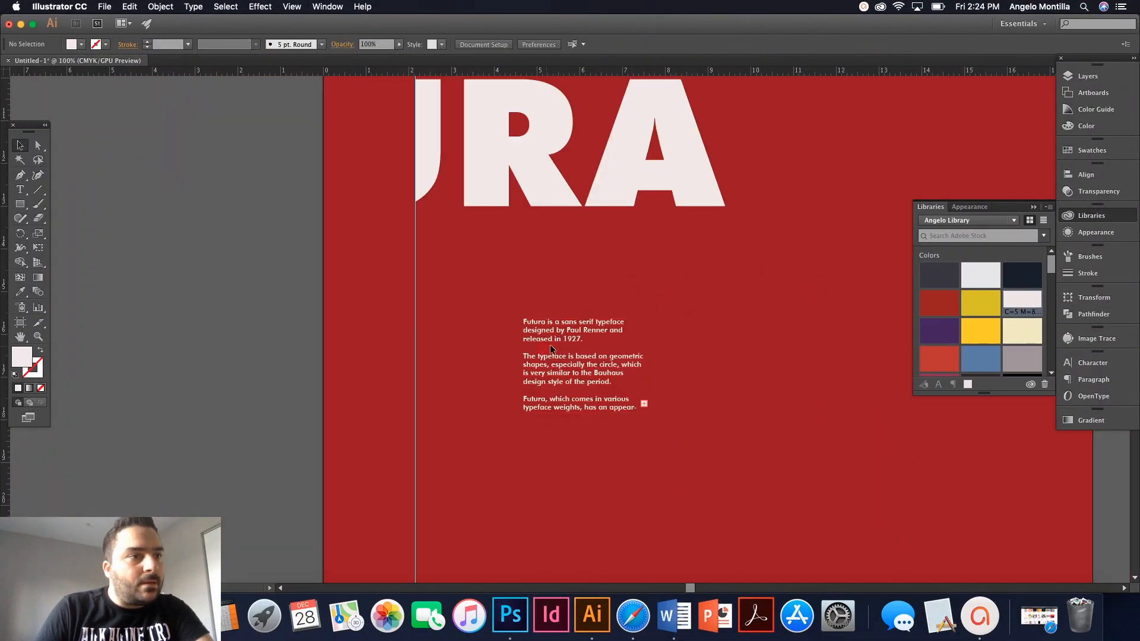
Align the paragraph's left edge to the vertical guide below the lower title, and lengthen its frame to fit the full text.
left_click_drag(551, 356, 444, 417)
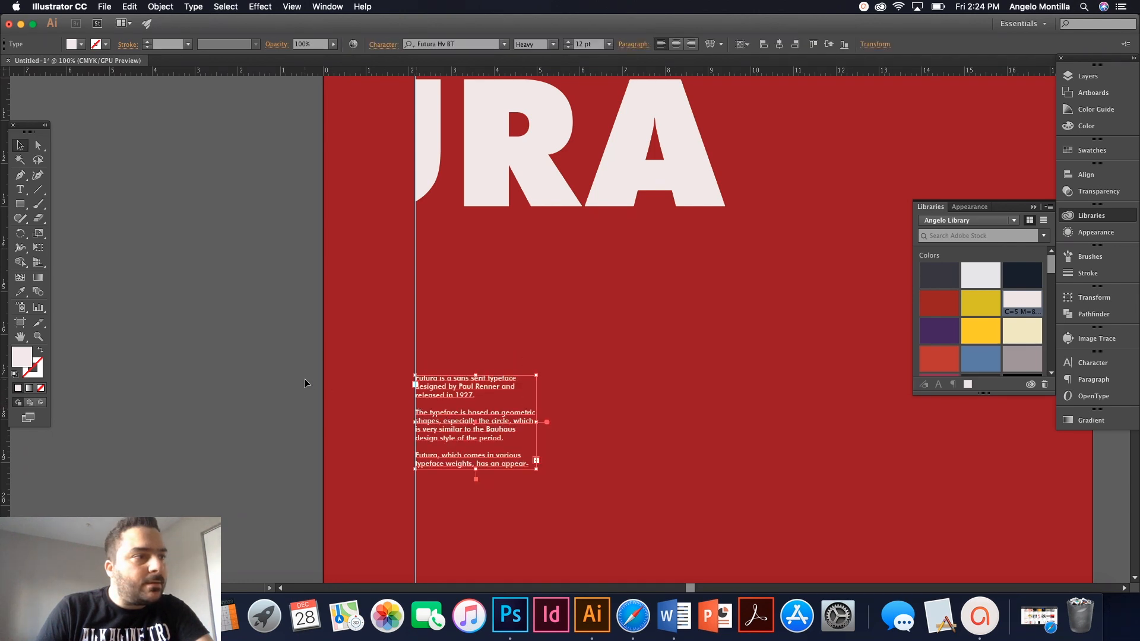
left_click(304, 383)
left_click(474, 473)
mouse_move(474, 472)
left_mouse_down()
mouse_move(474, 499)
mouse_move(472, 480)
left_mouse_up()
left_click(351, 441)
scroll(351, 440, "down", 3)
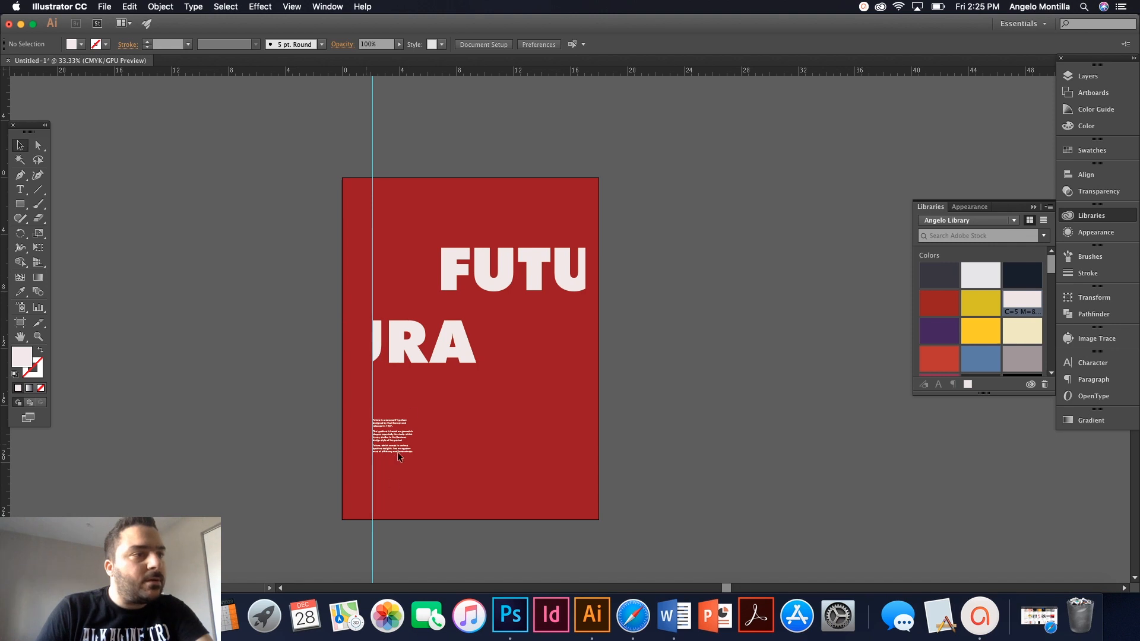
Draw a small off-white rectangle about 0.22 x 0.10 in above the paragraph, starting at the vertical guide.
scroll(401, 451, "up", 4)
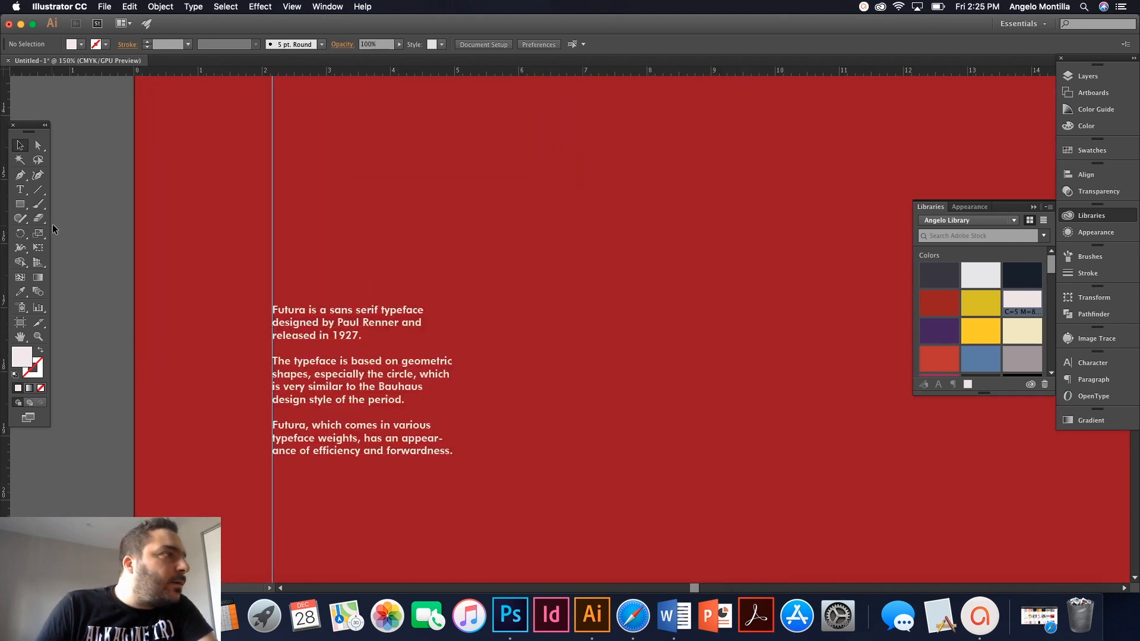
left_click(19, 203)
scroll(269, 270, "up", 1)
scroll(269, 270, "up", 1)
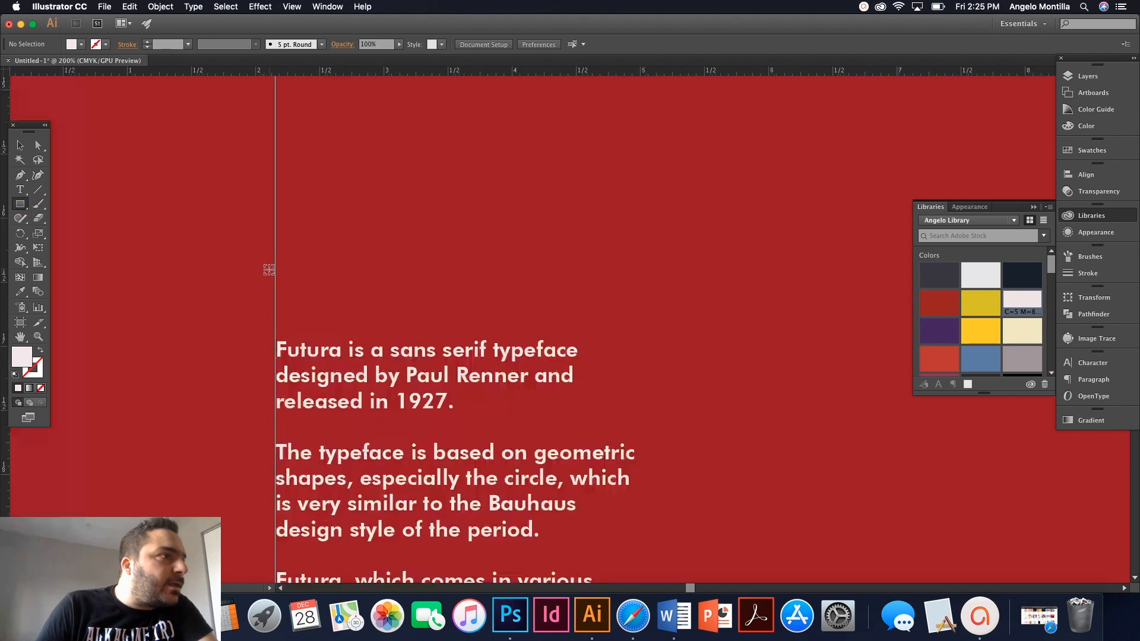
left_click_drag(275, 299, 305, 312)
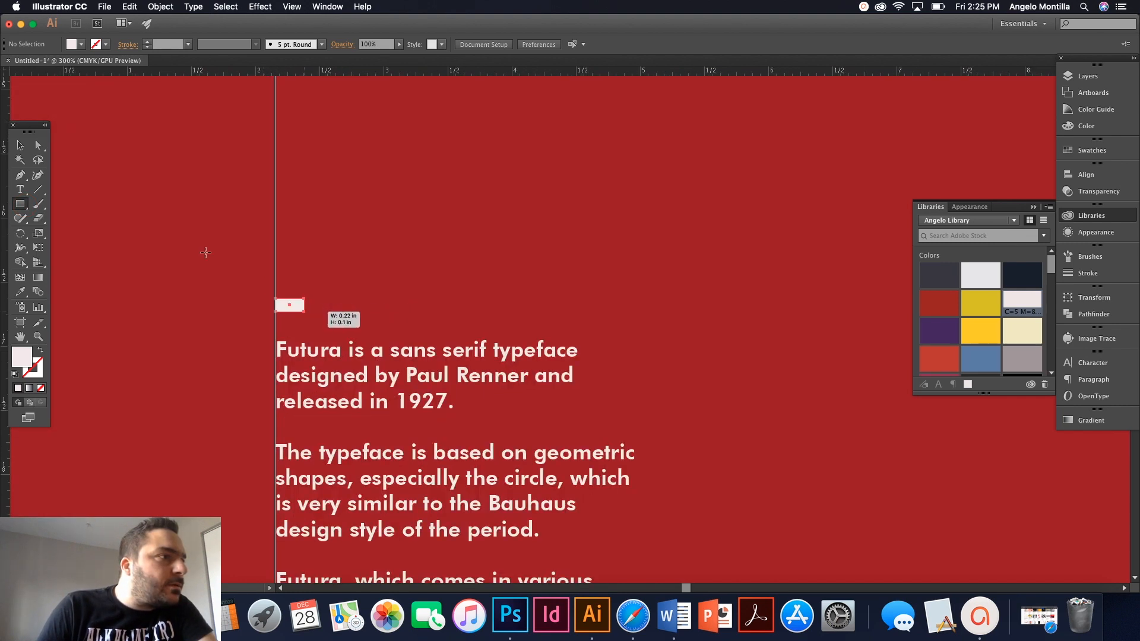
left_click(19, 145)
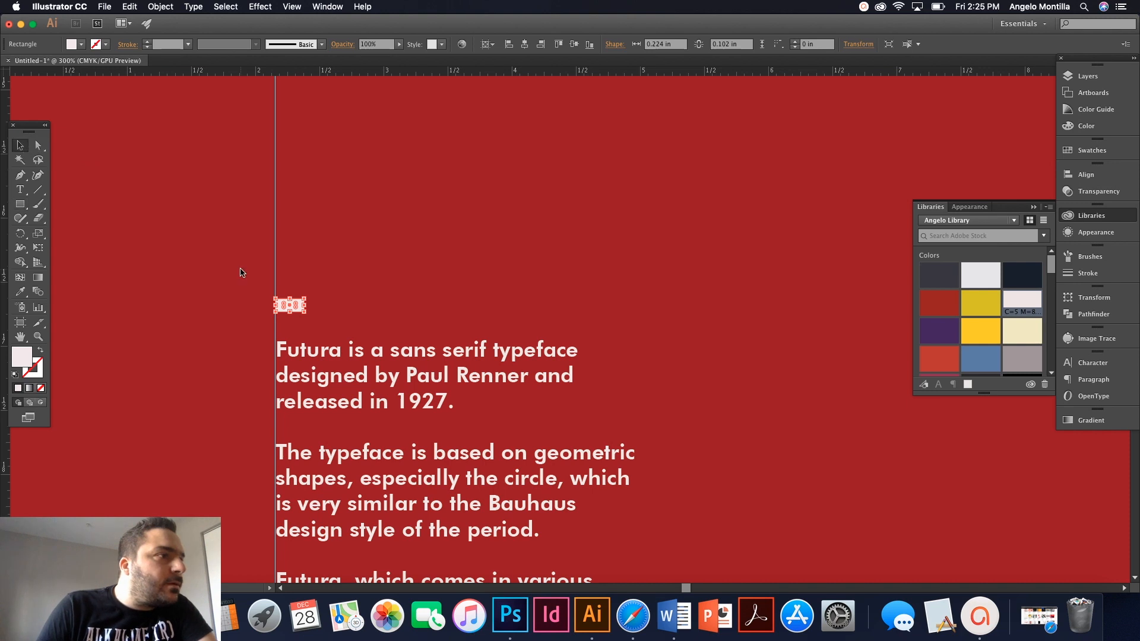
left_click(270, 307)
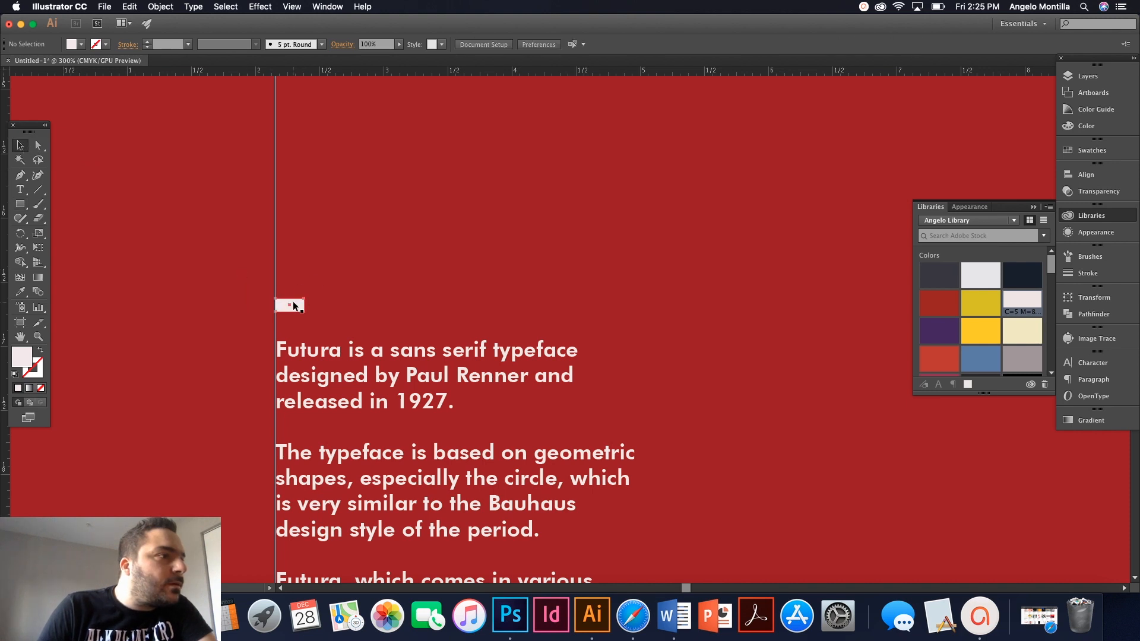
Try rotating the small accent bar upright against the vertical guide, and restore its horizontal orientation.
key("super+1")
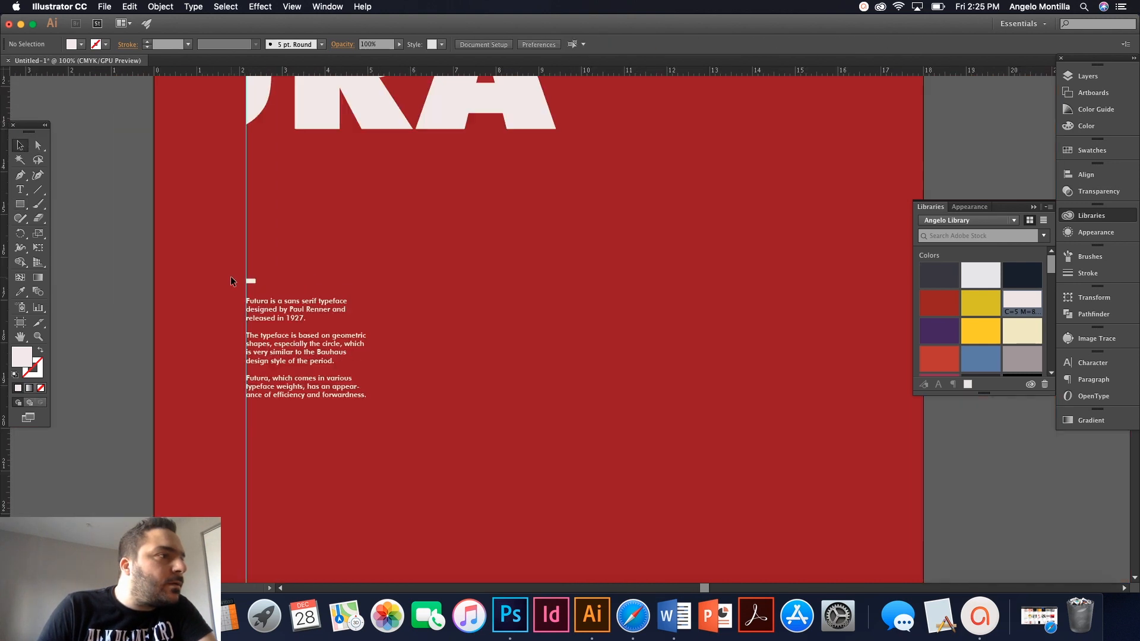
scroll(209, 266, "up", 3)
scroll(209, 266, "down", 2)
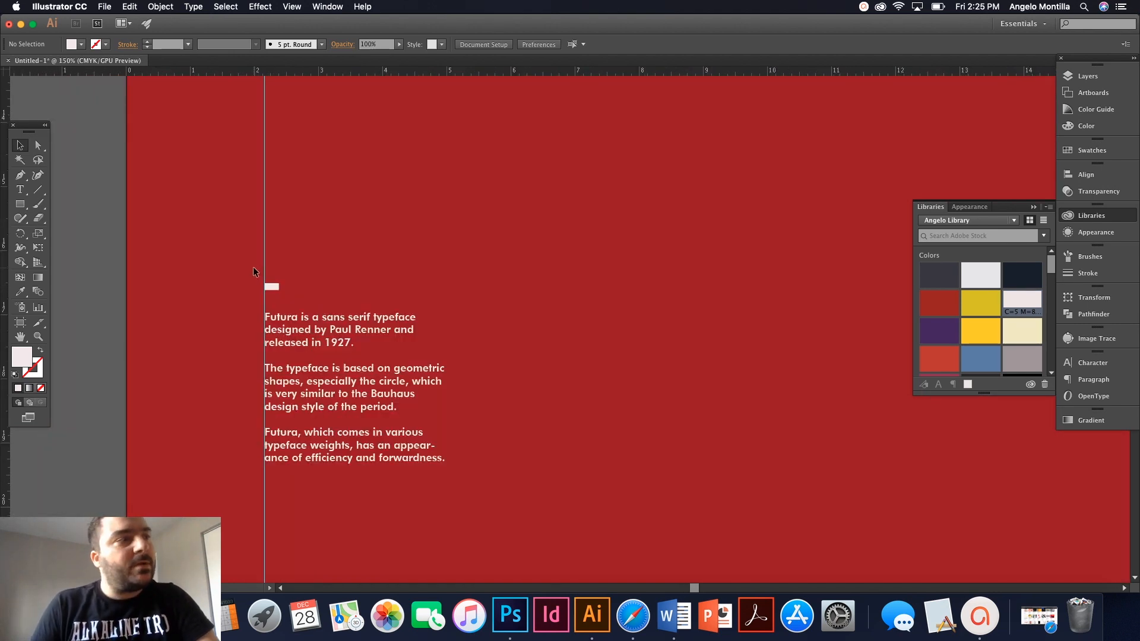
scroll(253, 266, "down", 2)
scroll(407, 402, "up", 4)
scroll(407, 402, "up", 1)
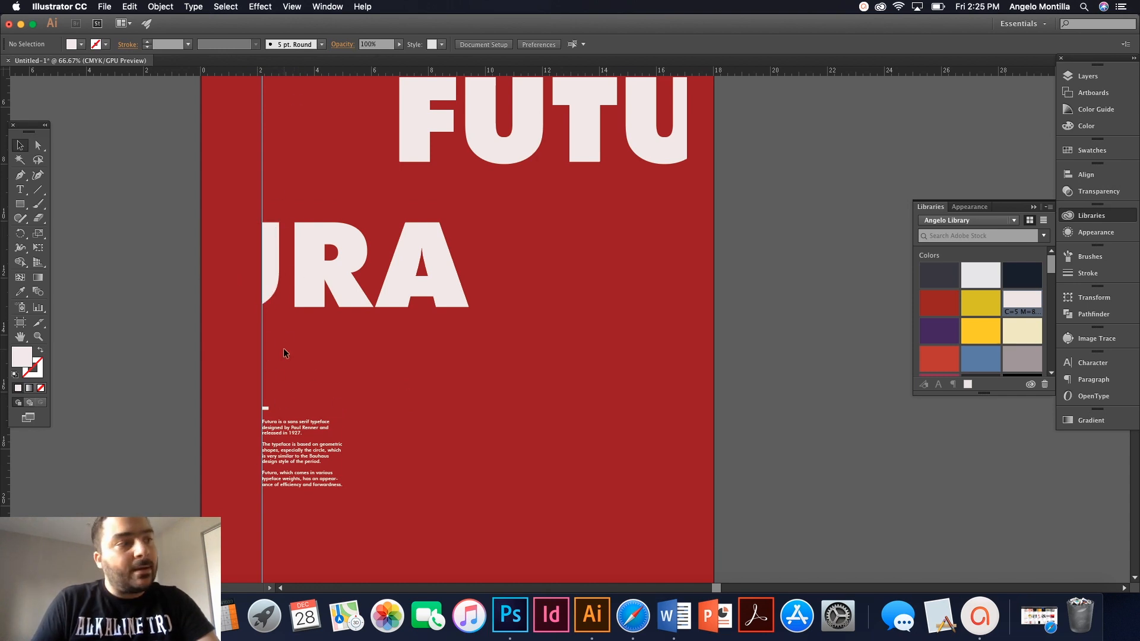
scroll(238, 440, "up", 4)
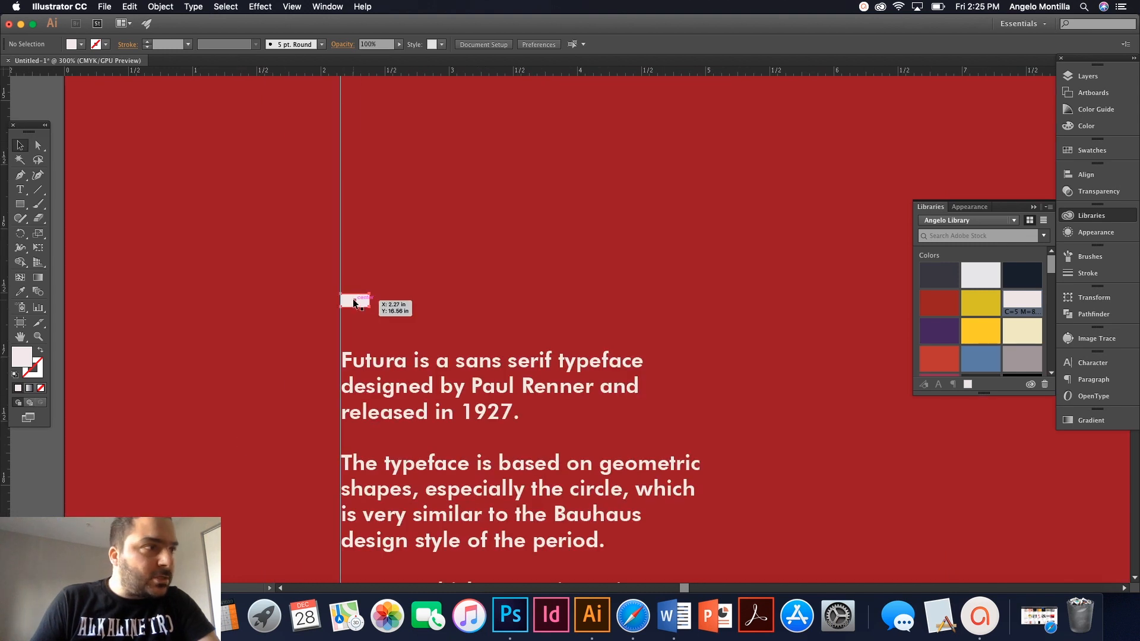
left_click(369, 307)
mouse_move(373, 311)
left_mouse_down()
mouse_move(335, 323)
mouse_move(357, 309)
left_mouse_up()
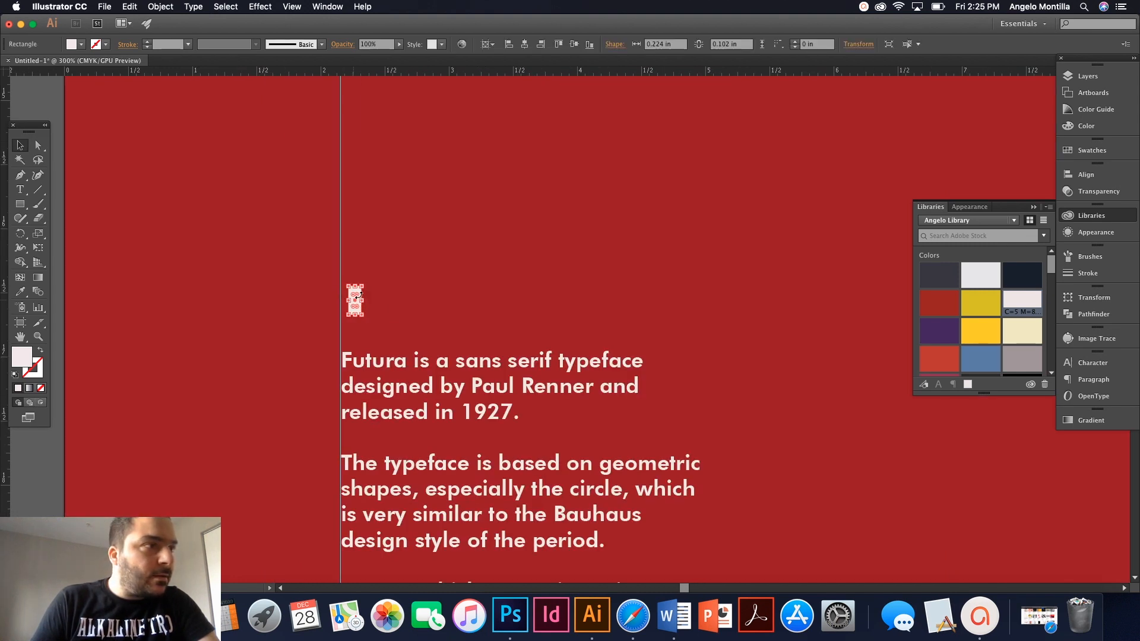
scroll(353, 300, "up", 3)
left_click_drag(357, 293, 325, 286)
left_click(236, 280)
scroll(230, 282, "down", 10)
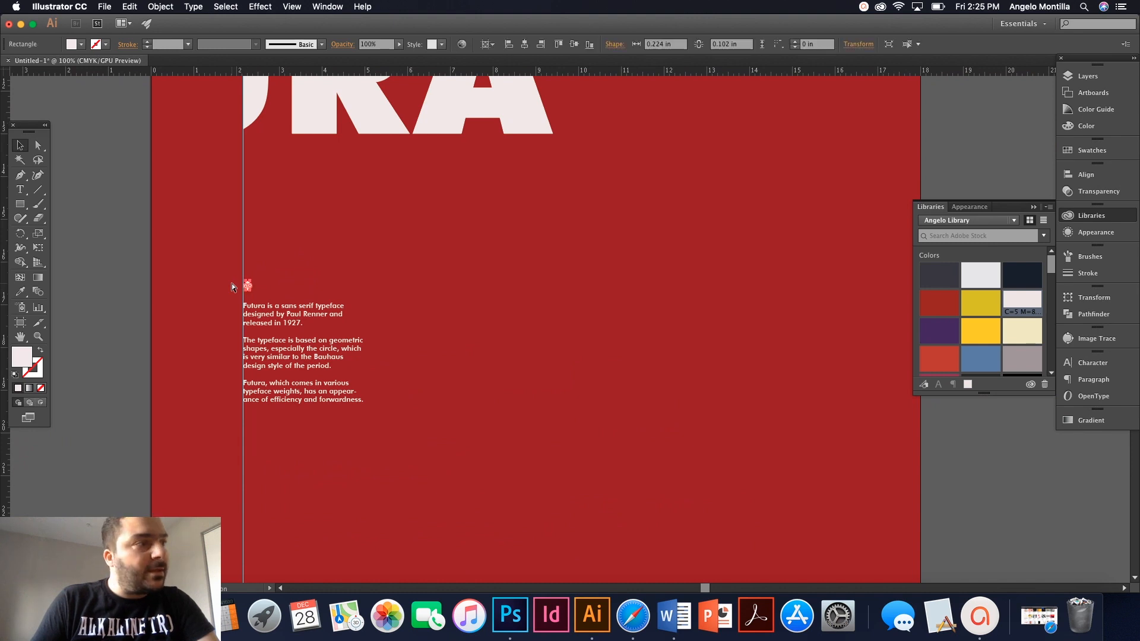
left_click(204, 283)
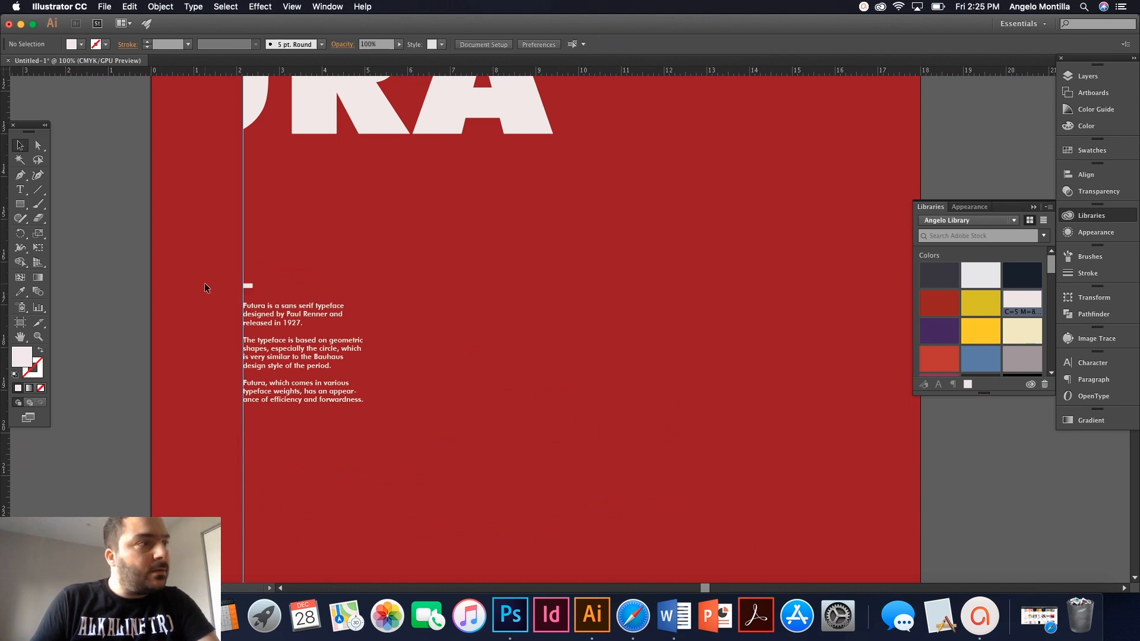
Examine the poster layout, comparing the cropped titles with the accent bar and the paragraph.
scroll(204, 282, "down", 4)
scroll(205, 284, "up", 1)
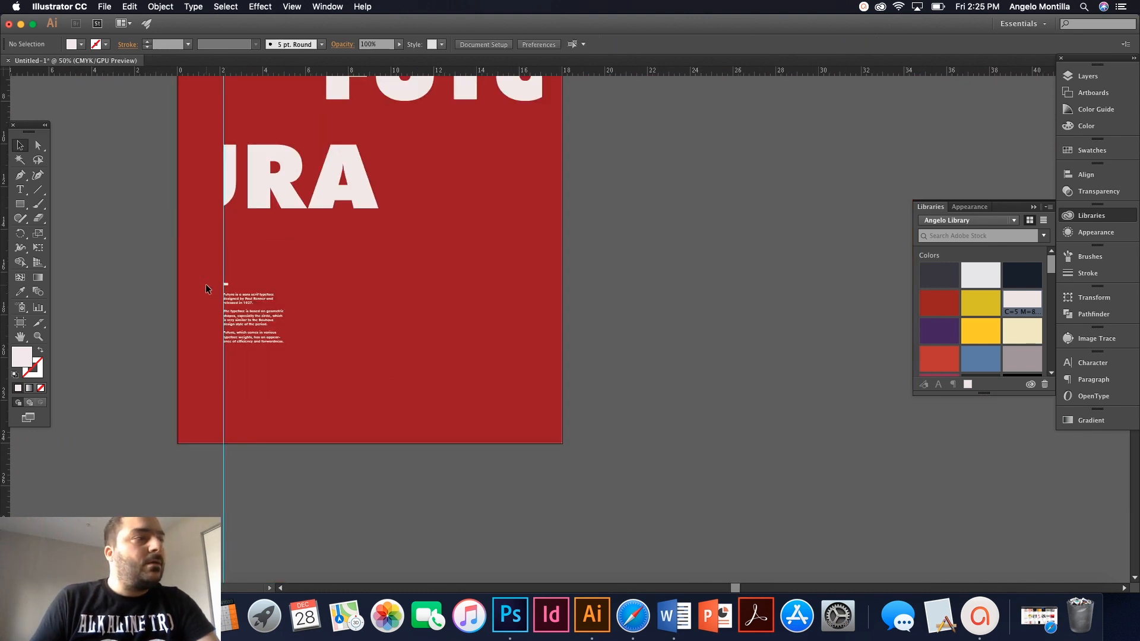
scroll(209, 283, "up", 5)
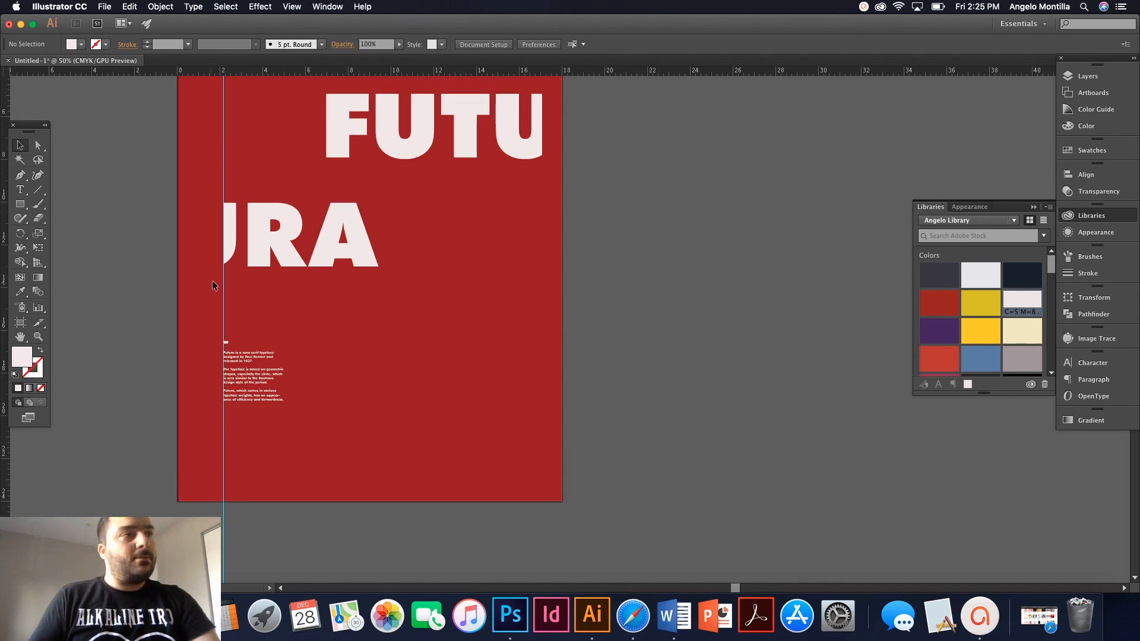
scroll(247, 453, "up", 5)
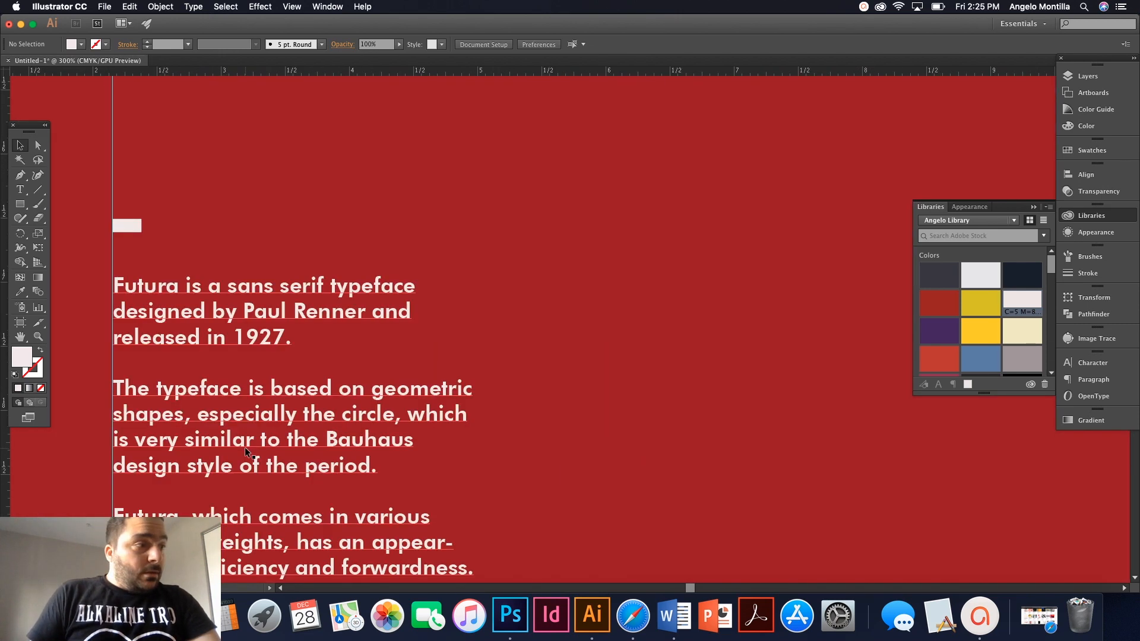
left_click(250, 340)
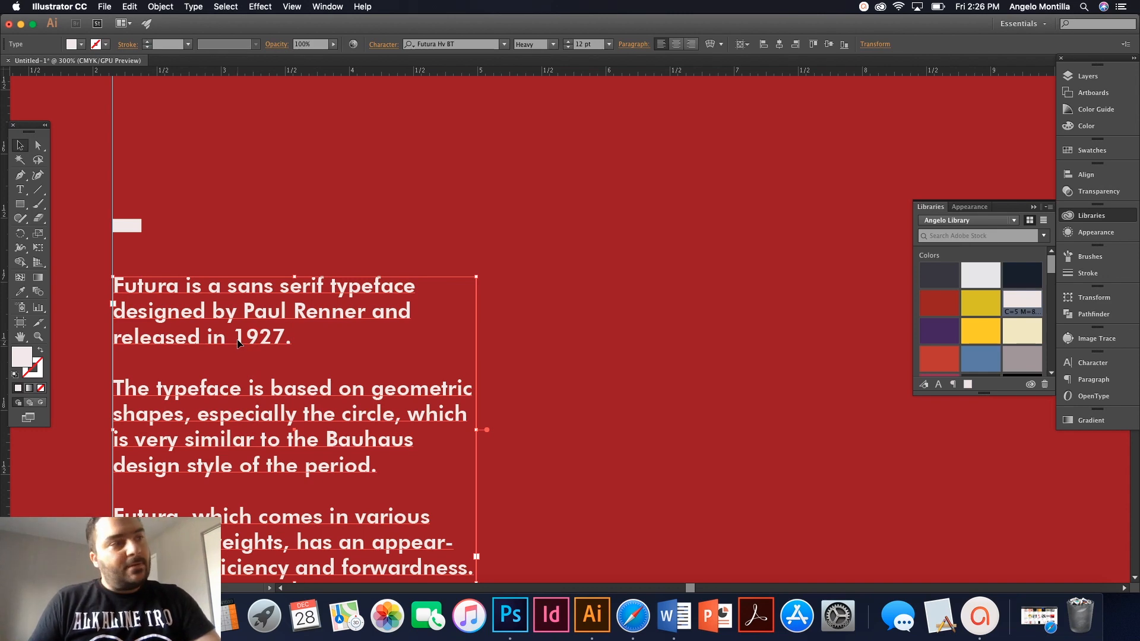
scroll(268, 355, "down", 5)
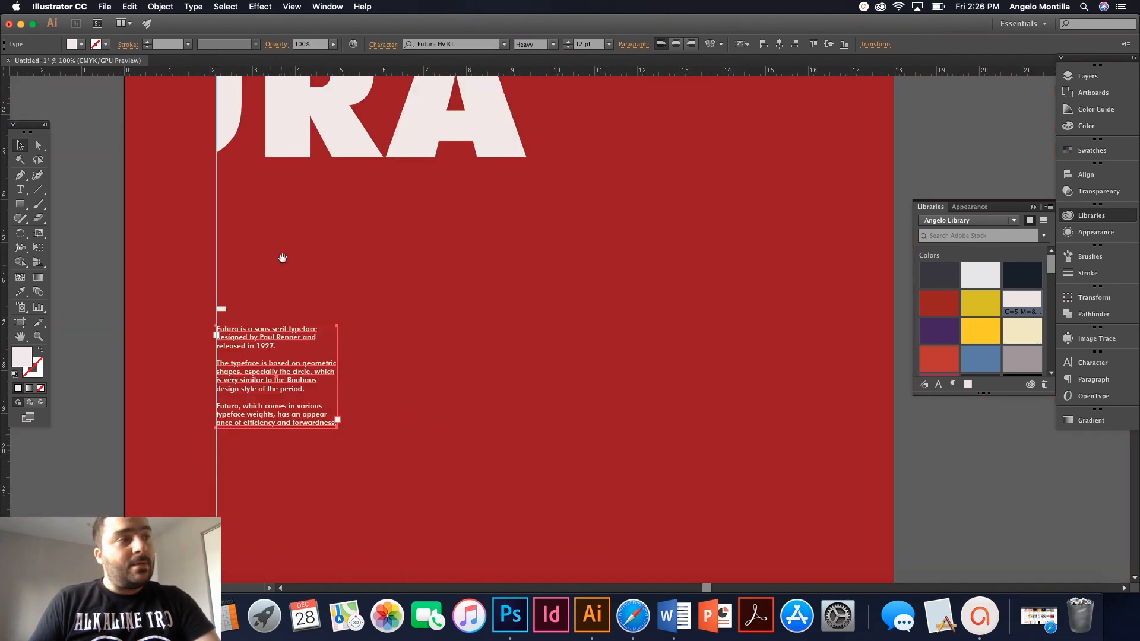
scroll(306, 314, "down", 2)
scroll(356, 326, "up", 5)
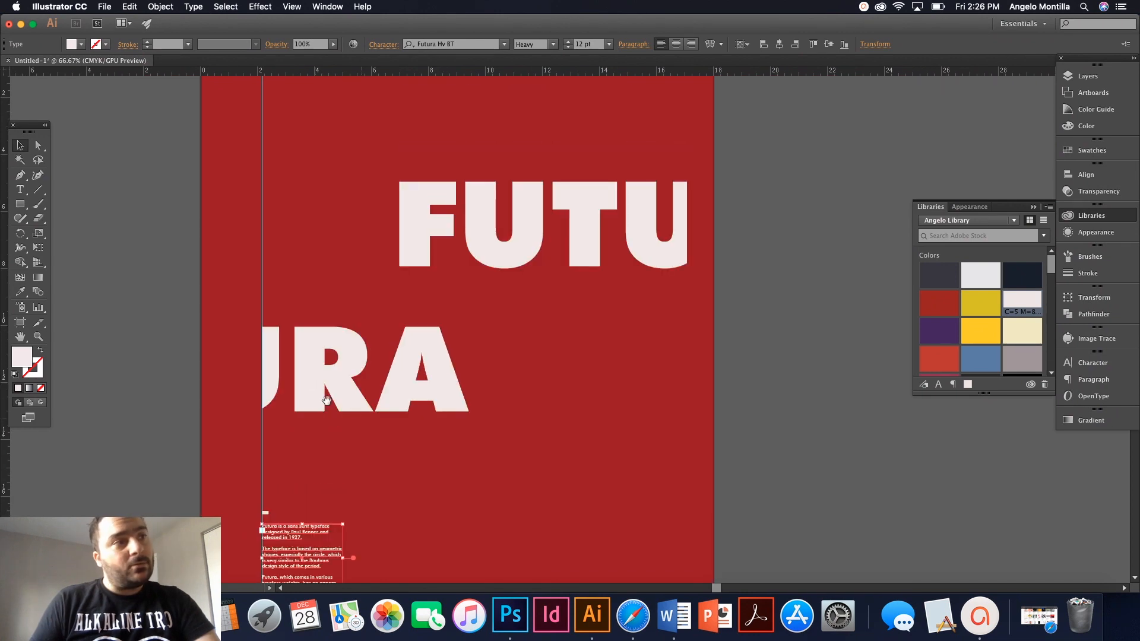
scroll(326, 394, "down", 2)
scroll(362, 317, "down", 2)
Add the text 1927 to the right of the paragraph on the Type layer and enlarge it to about 28.6 pt.
left_click(20, 190)
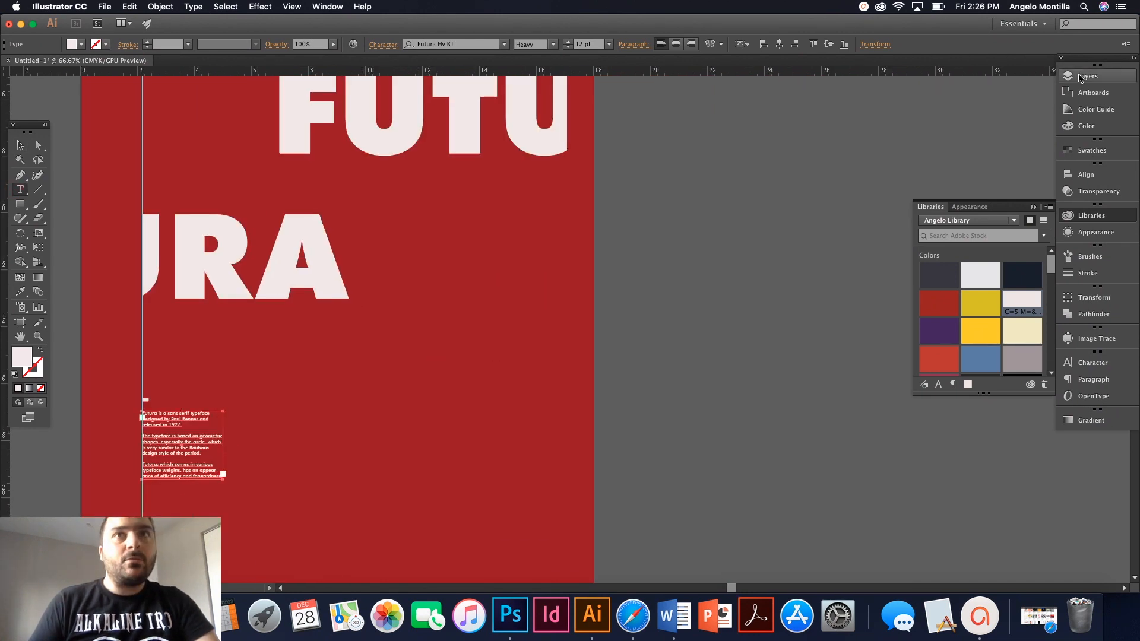
left_click(1087, 76)
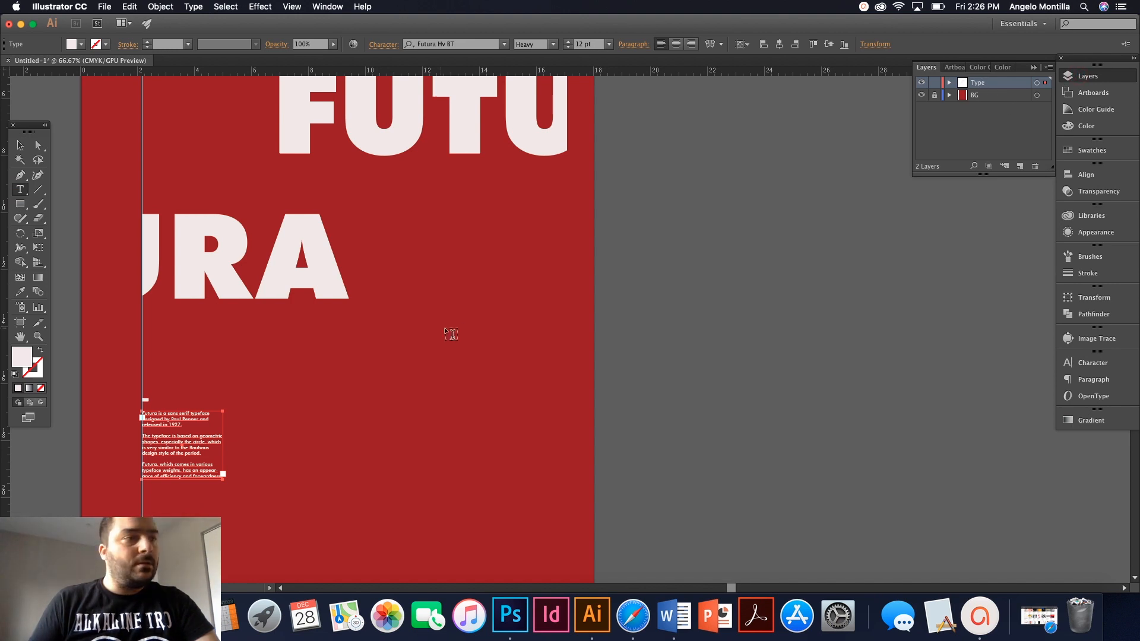
left_click(397, 404)
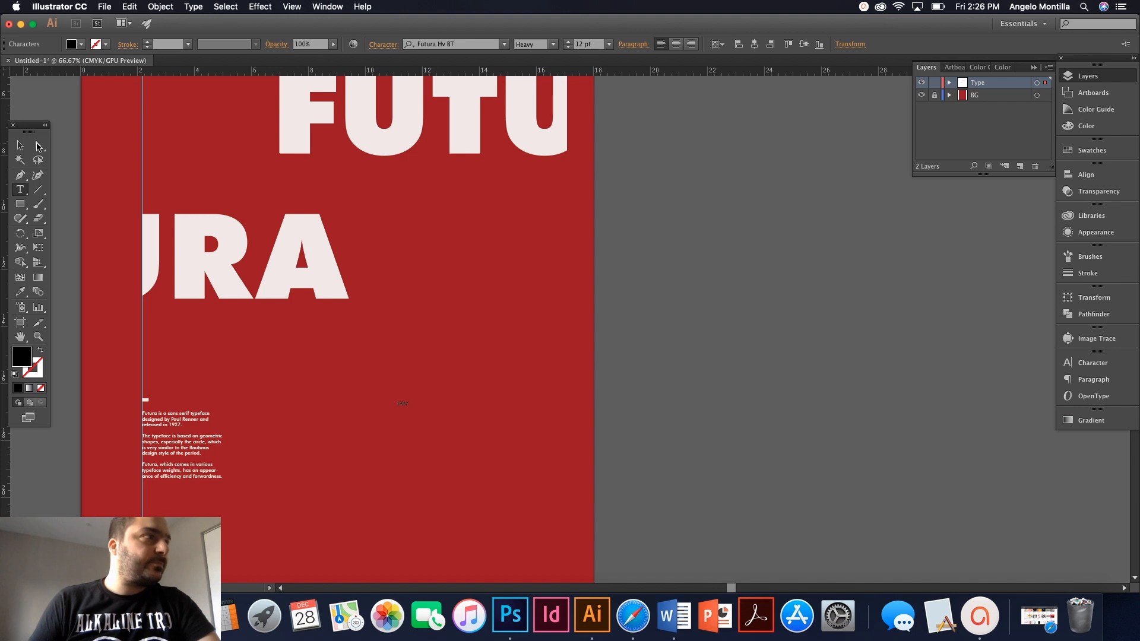
key("Escape")
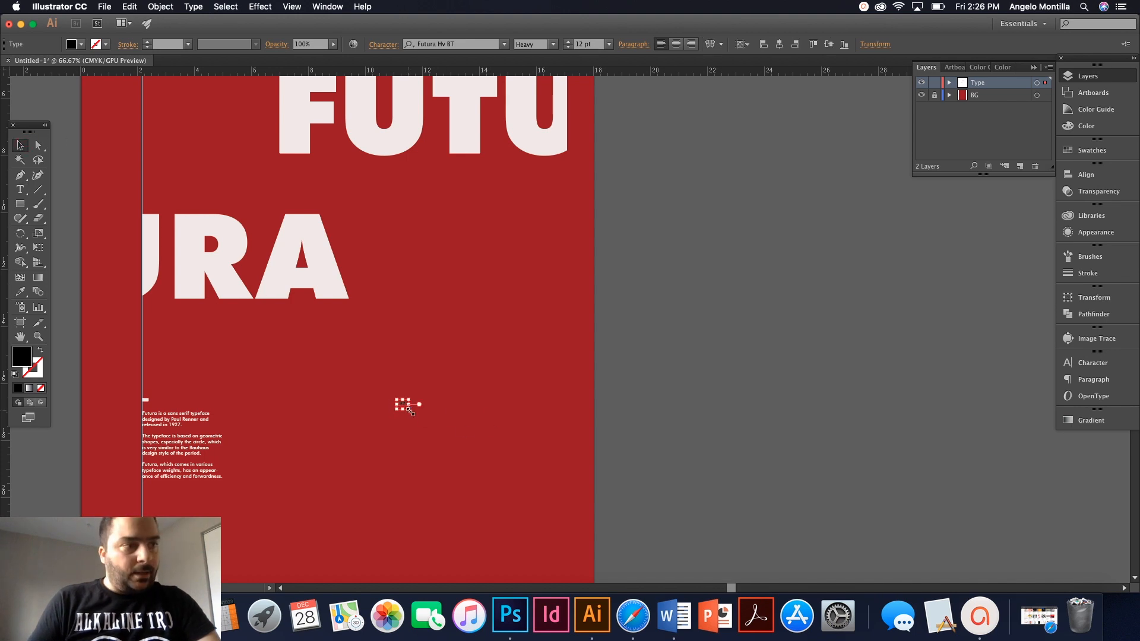
left_click_drag(410, 410, 418, 411)
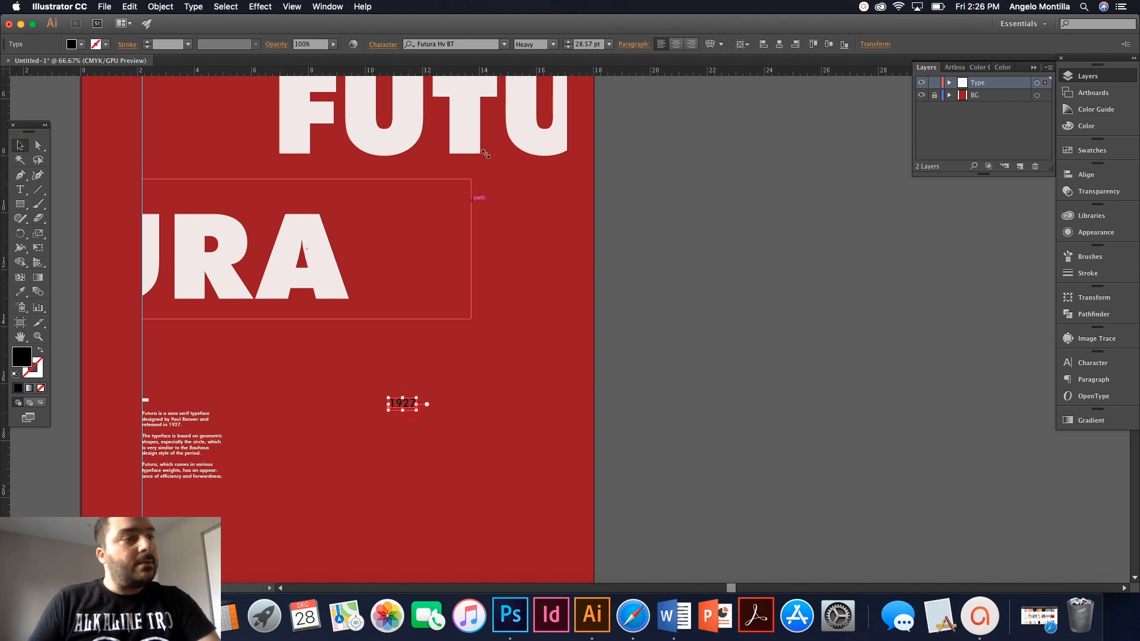
Set the 1927 text in Futura Extra Black BT and fill it with the off-white library colour.
left_click(462, 45)
type("futura")
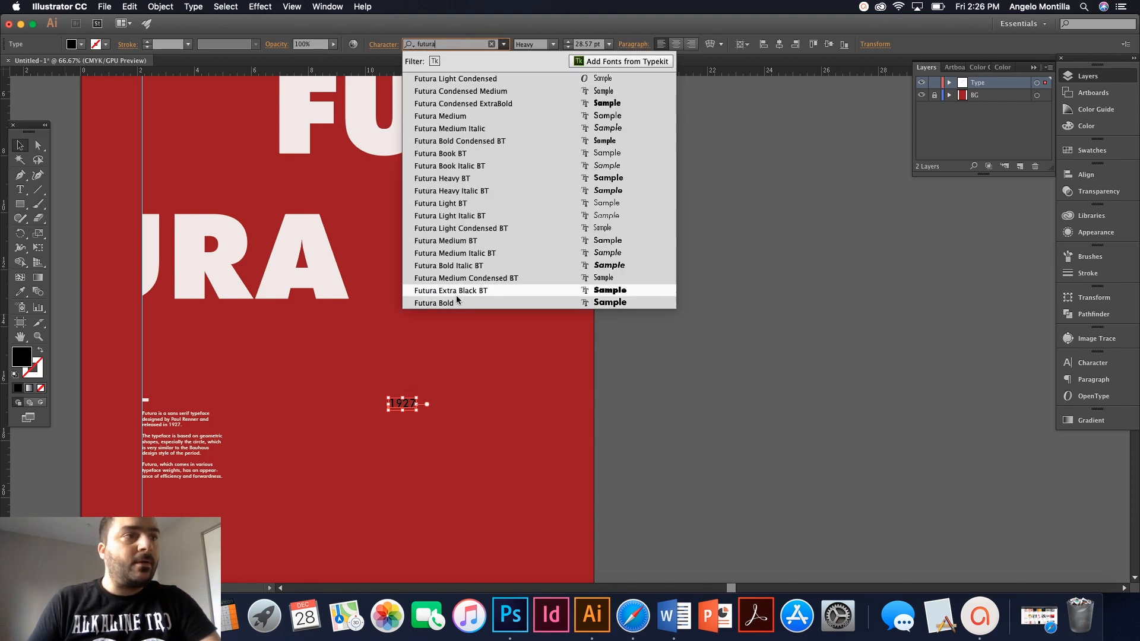
left_click(453, 291)
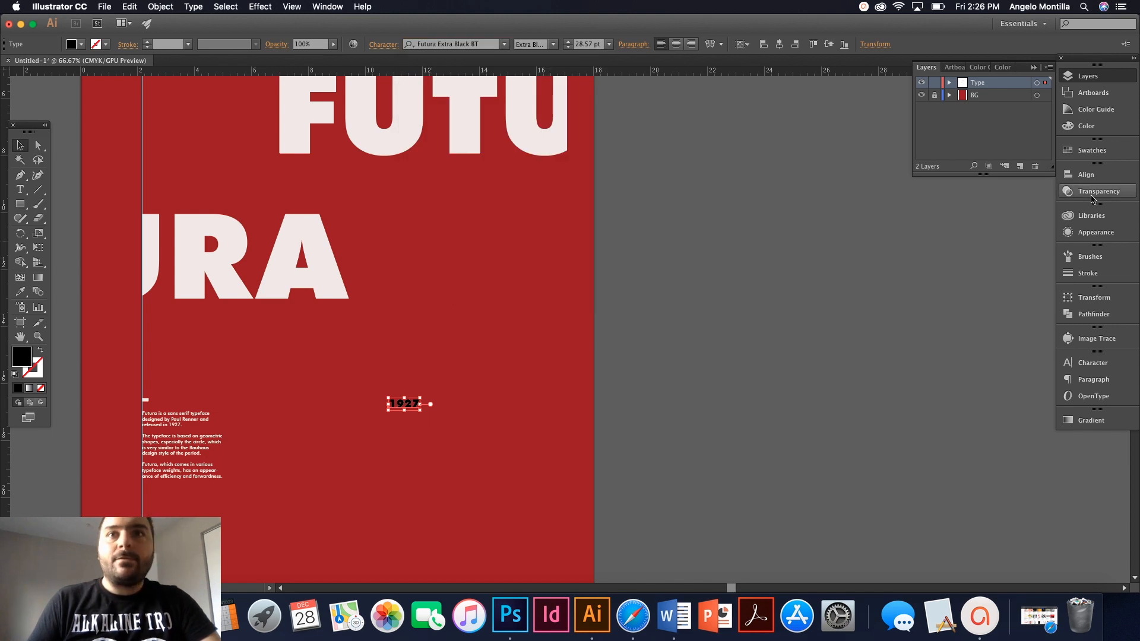
left_click(1092, 216)
left_click(1016, 301)
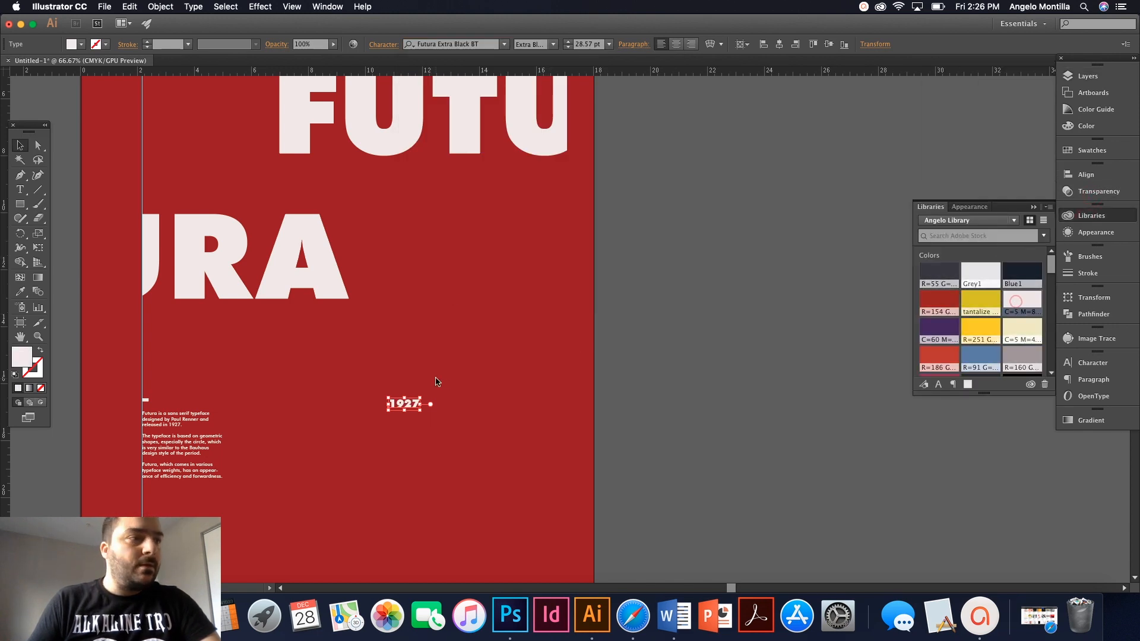
Enlarge the 1927 text to about 57.5 pt and place it below the lower title, up and right of the paragraph.
left_click(436, 377)
scroll(369, 414, "up", 1)
scroll(369, 413, "up", 2)
left_click(512, 383)
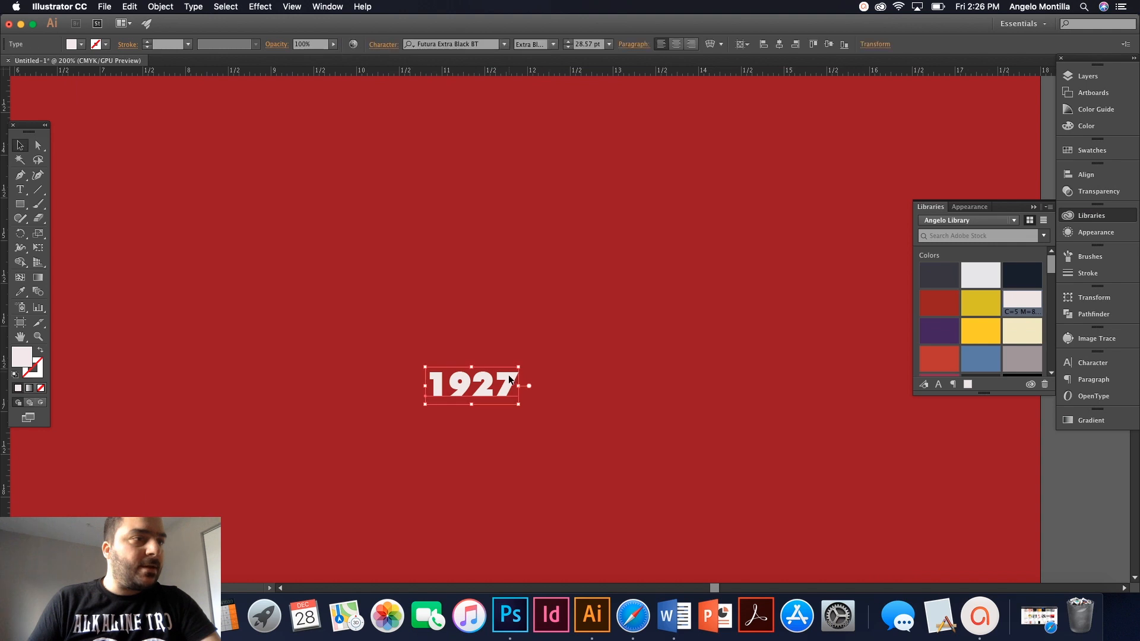
scroll(511, 382, "down", 3)
scroll(512, 383, "down", 1)
left_click(521, 388)
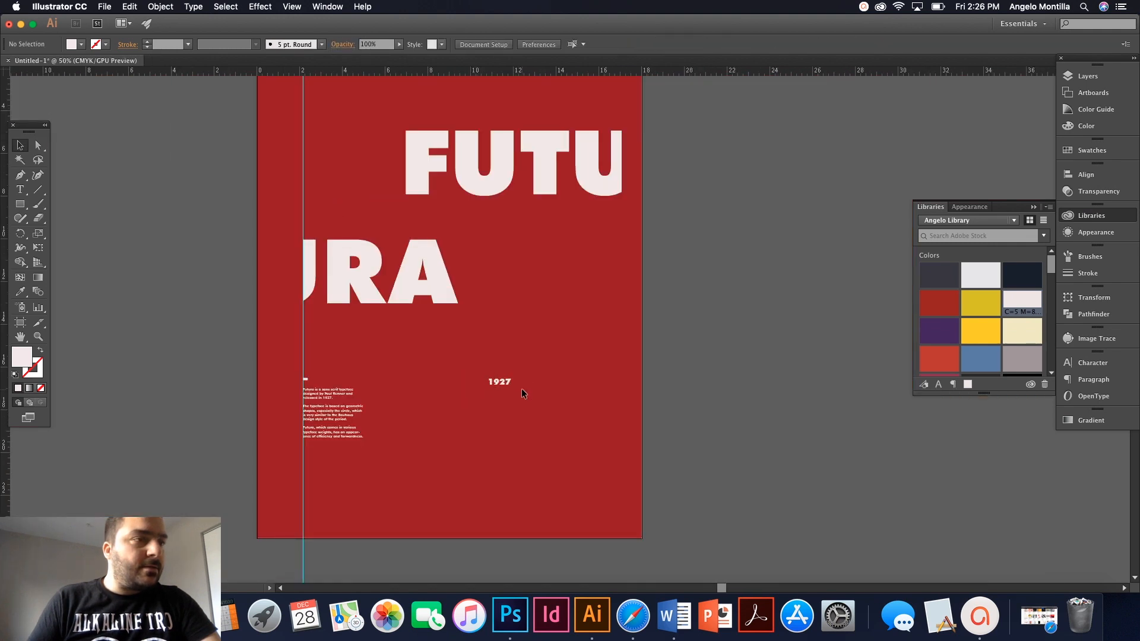
left_click(506, 385)
left_click_drag(512, 387, 479, 351)
left_click(532, 409)
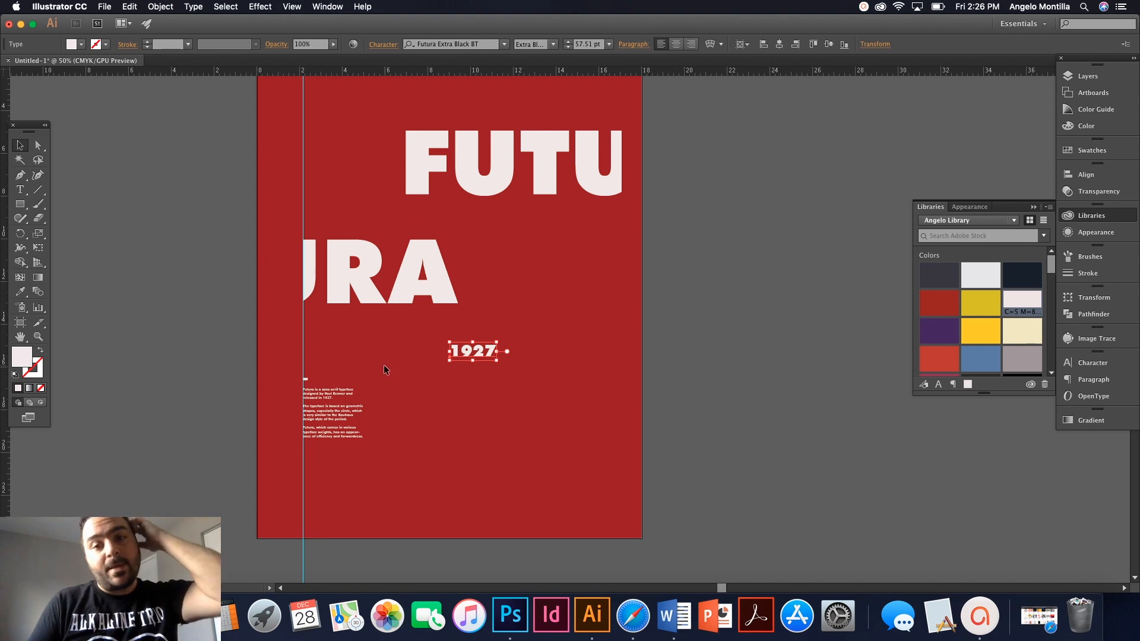
Widen and lengthen the paragraph's text frame to about 3.2 x 2.7 in, keeping its left edge on the guide.
left_click(325, 420)
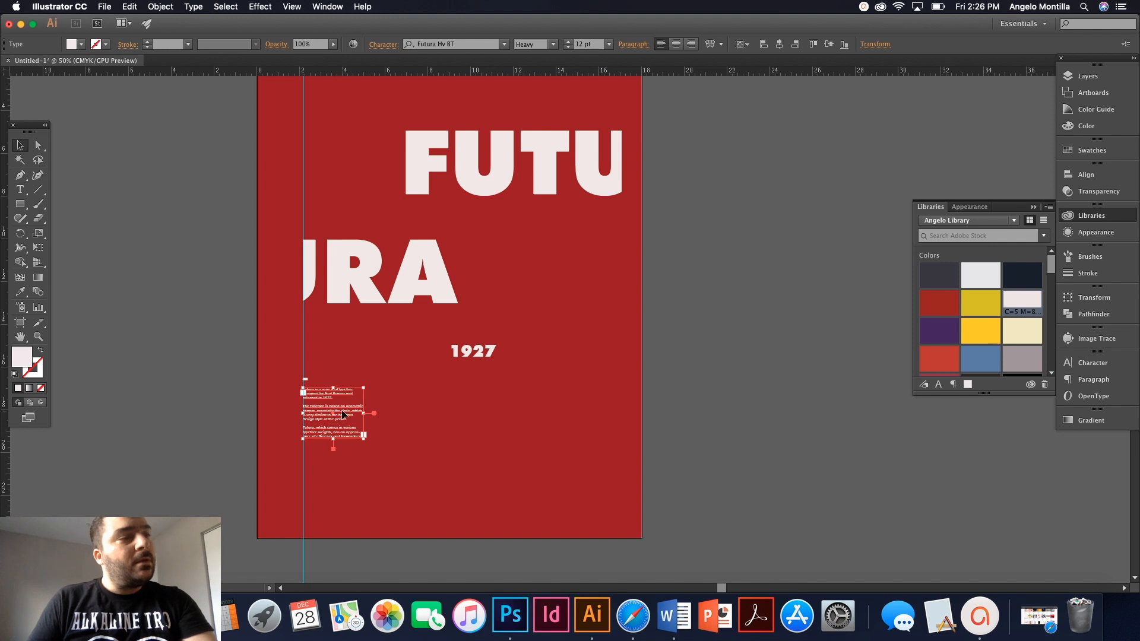
left_click(382, 408)
left_click(350, 411)
scroll(366, 471, "up", 1)
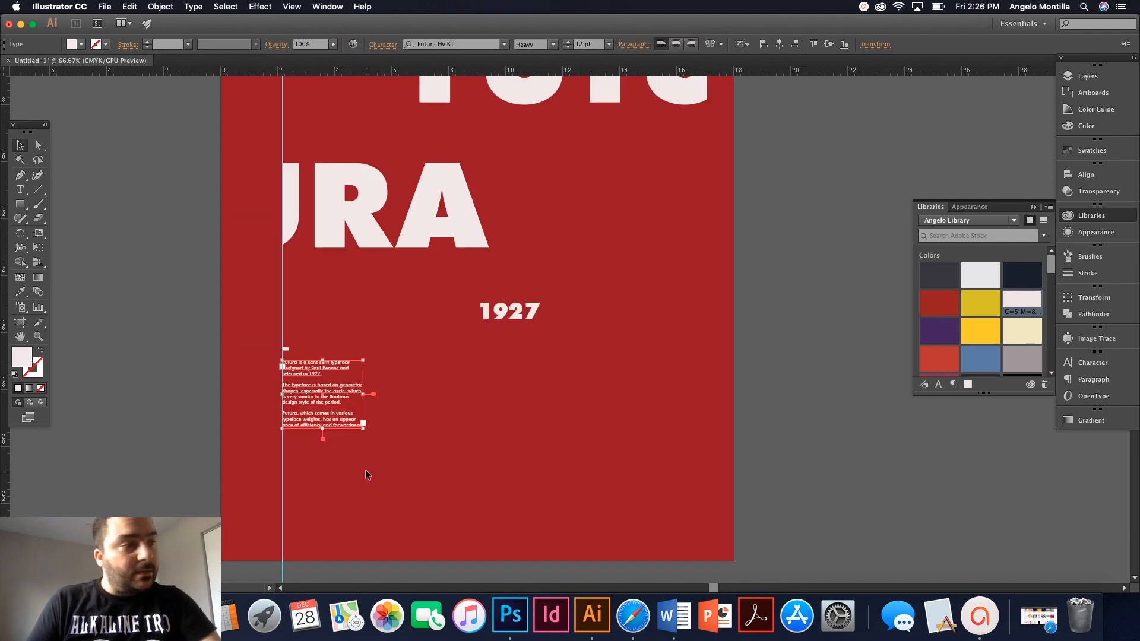
scroll(365, 470, "up", 3)
left_click_drag(372, 387, 405, 410)
left_click(321, 408)
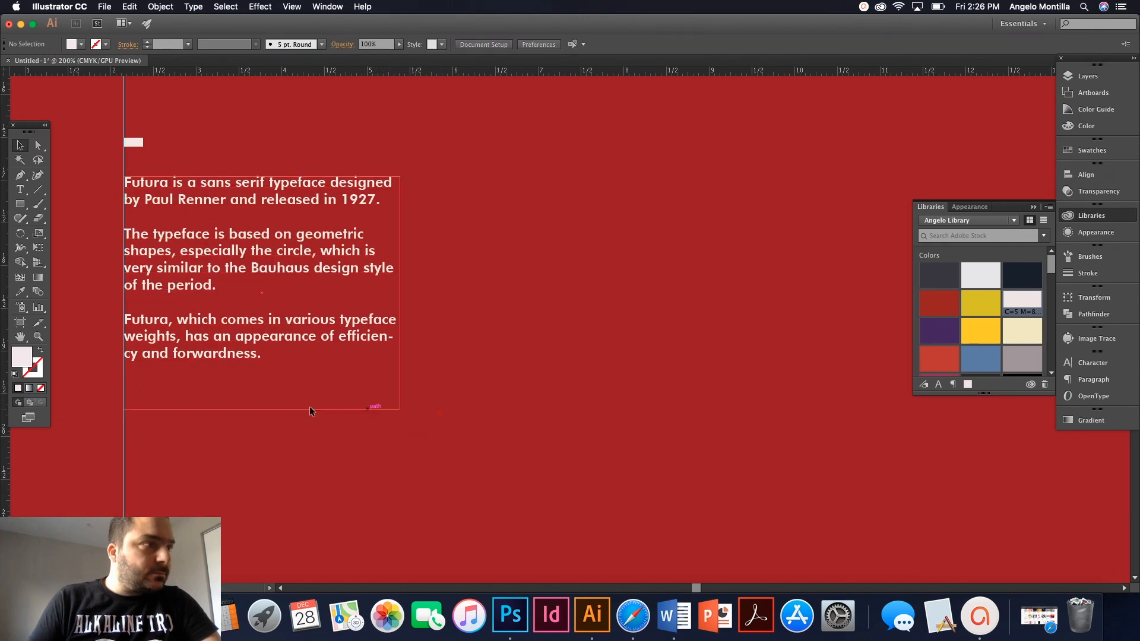
Set the whole paragraph's font size to 14 pt.
left_click(246, 340)
double_click(267, 354)
left_click_drag(269, 353, 120, 185)
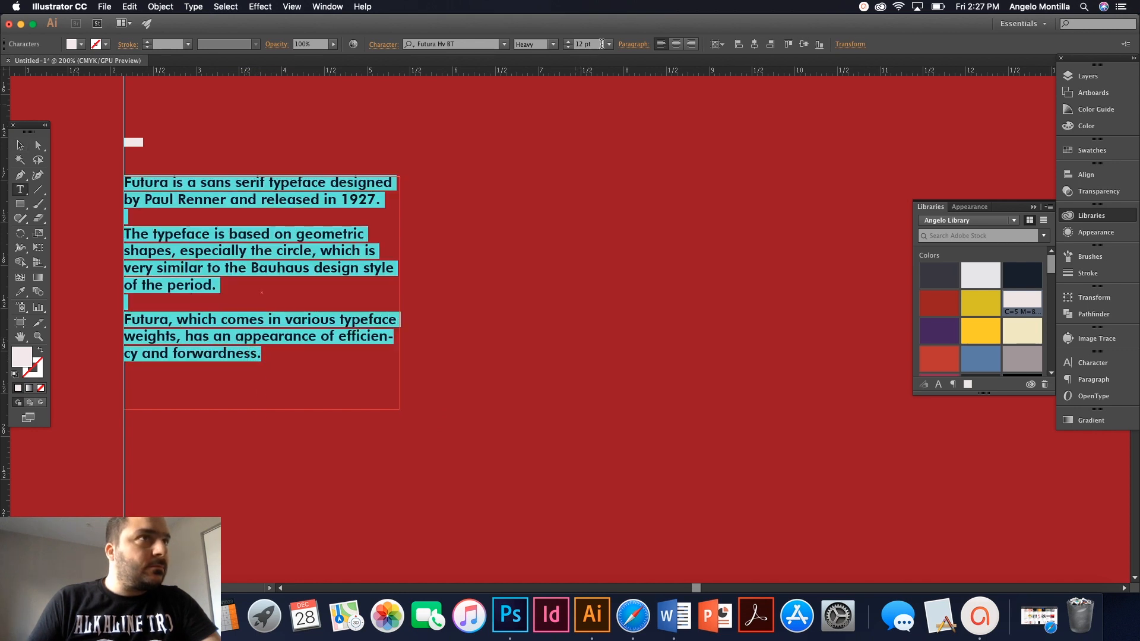
left_click(568, 41)
left_click(568, 41)
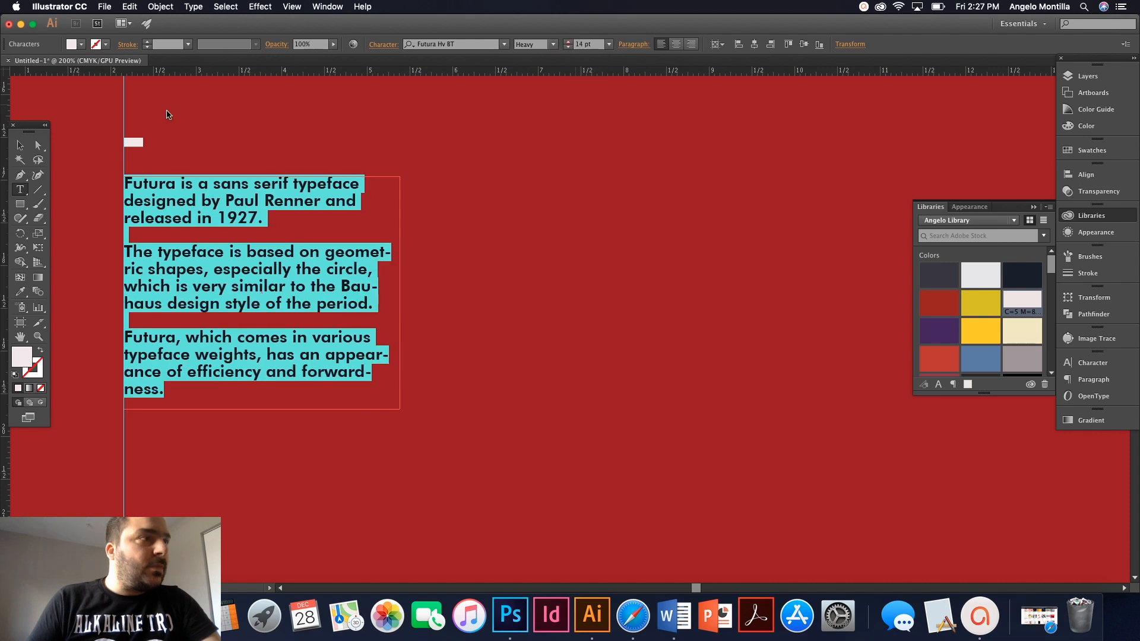
left_click(19, 145)
left_click(95, 216)
scroll(148, 259, "down", 5)
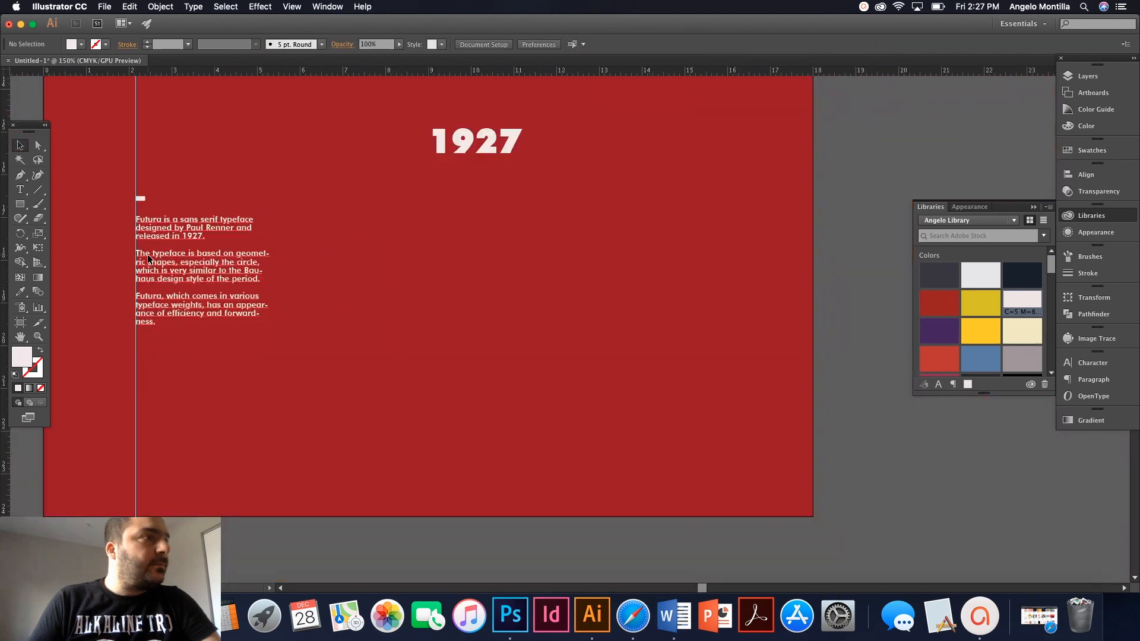
Widen the paragraph's frame slightly to about 3.4 in and shorten it to fit the text.
scroll(148, 260, "up", 2)
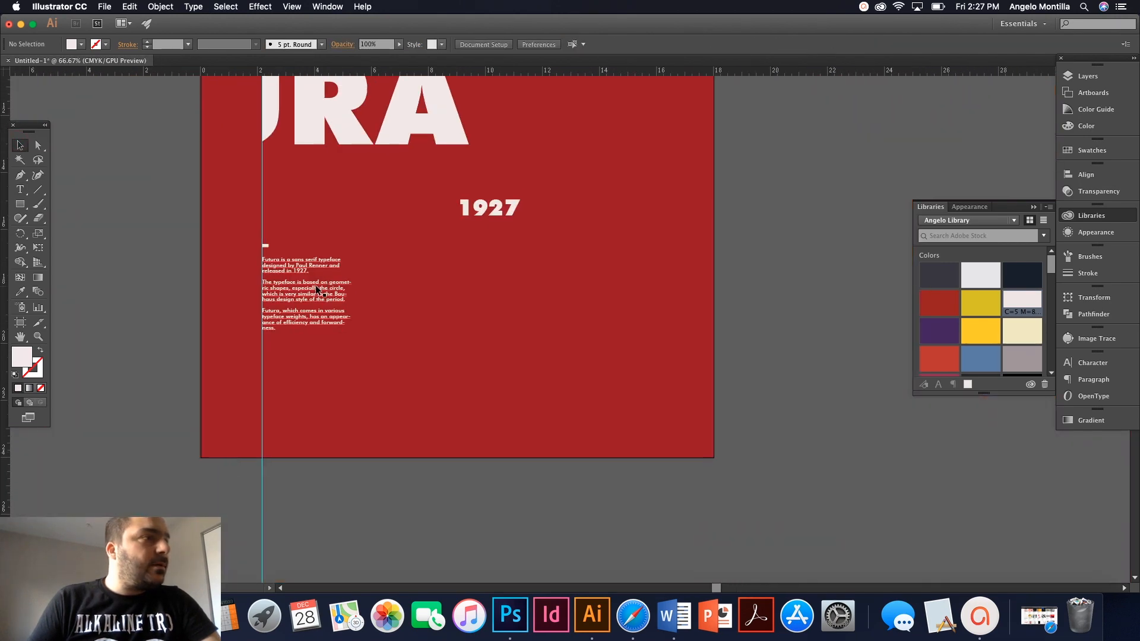
left_click(300, 295)
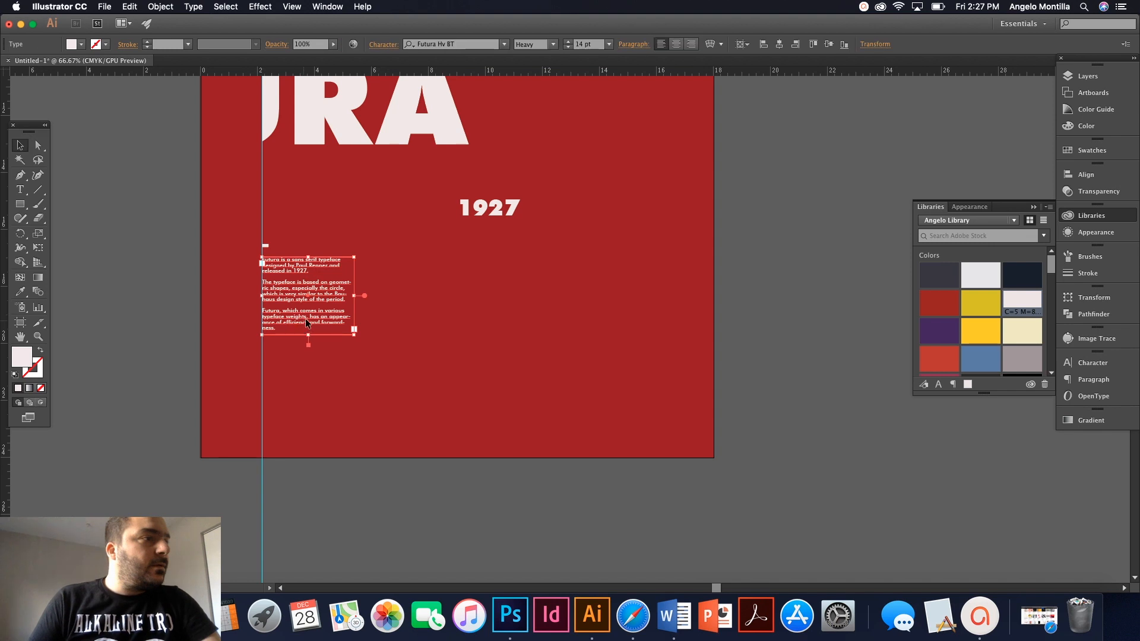
left_click_drag(354, 297, 360, 296)
left_click_drag(309, 336, 309, 327)
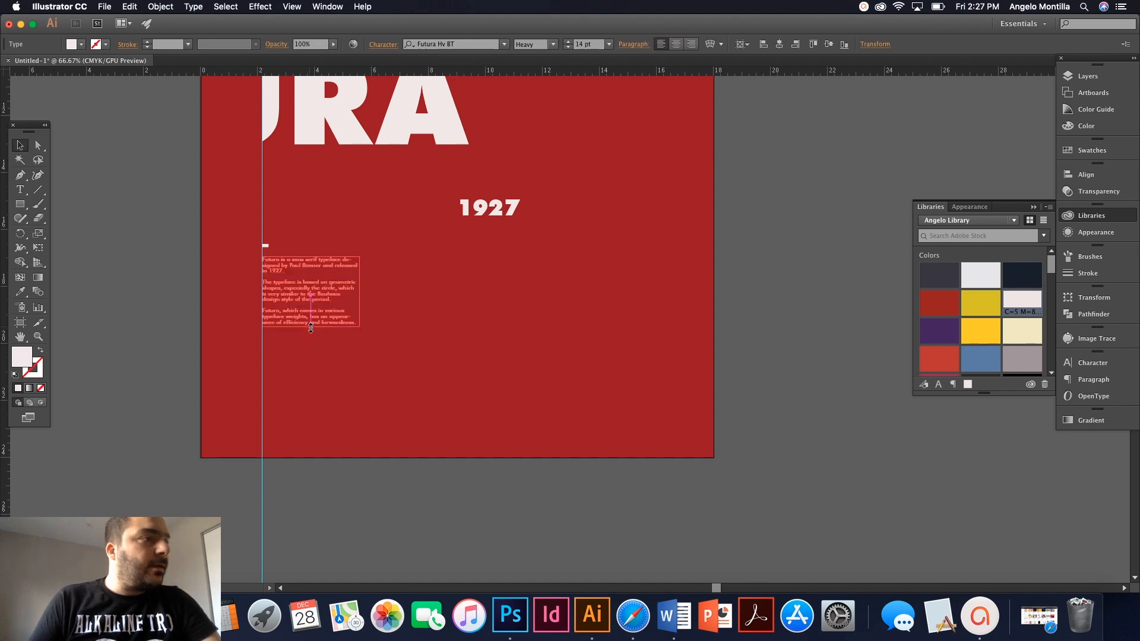
left_click(332, 358)
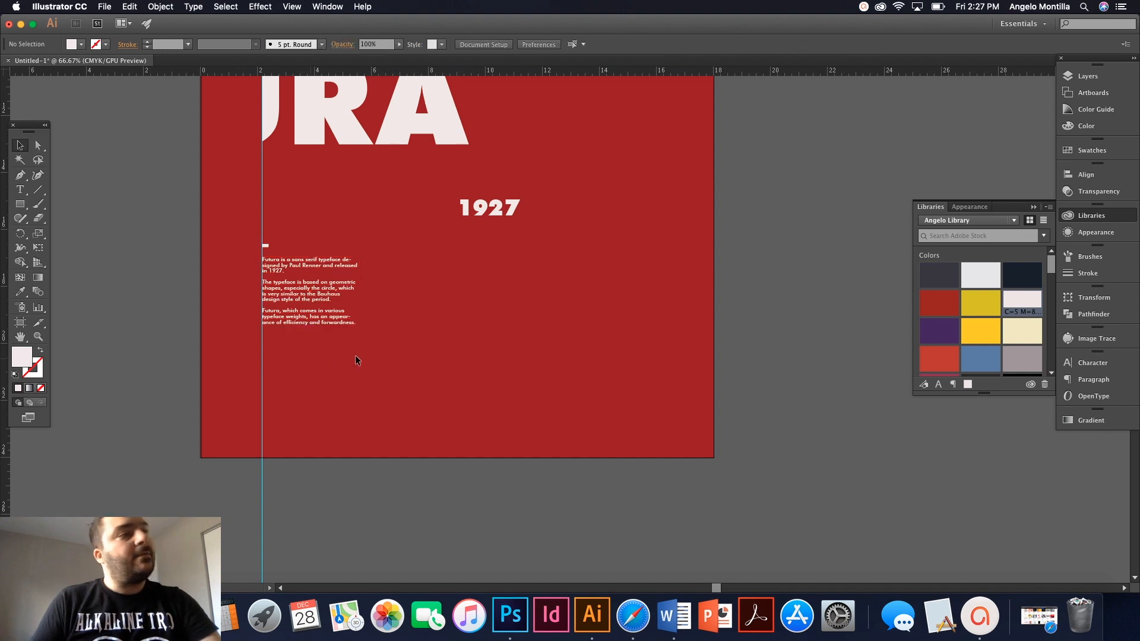
Convert the 1927 text to outlines and align its left edge with the vertical guide, just above the accent bar.
left_click(479, 213)
left_click_drag(497, 253, 512, 411)
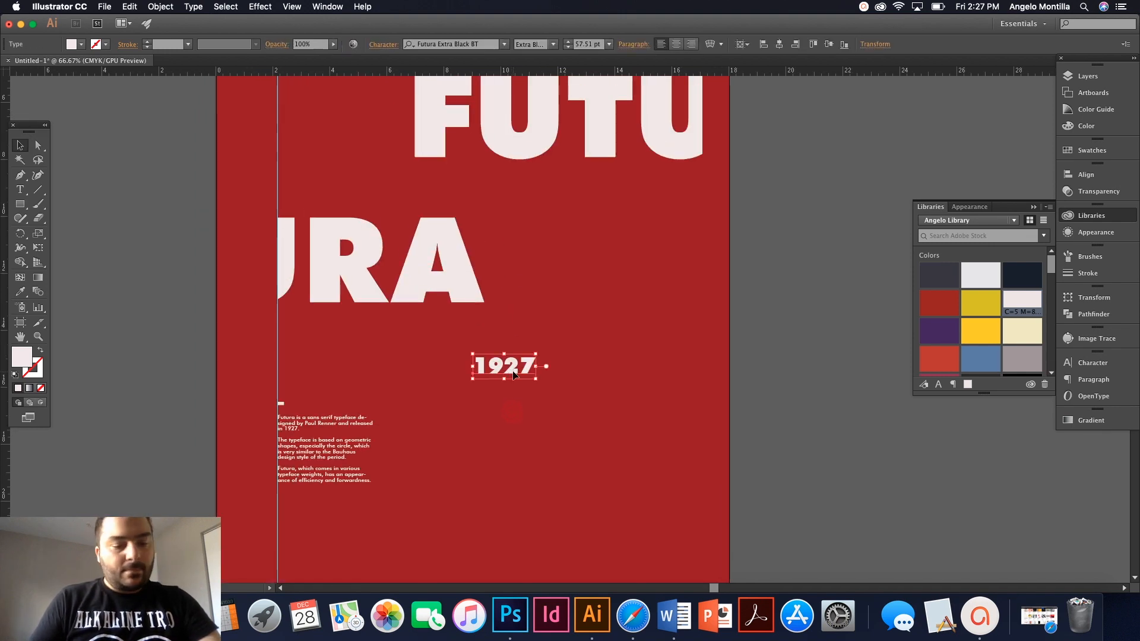
key("super+shift+o")
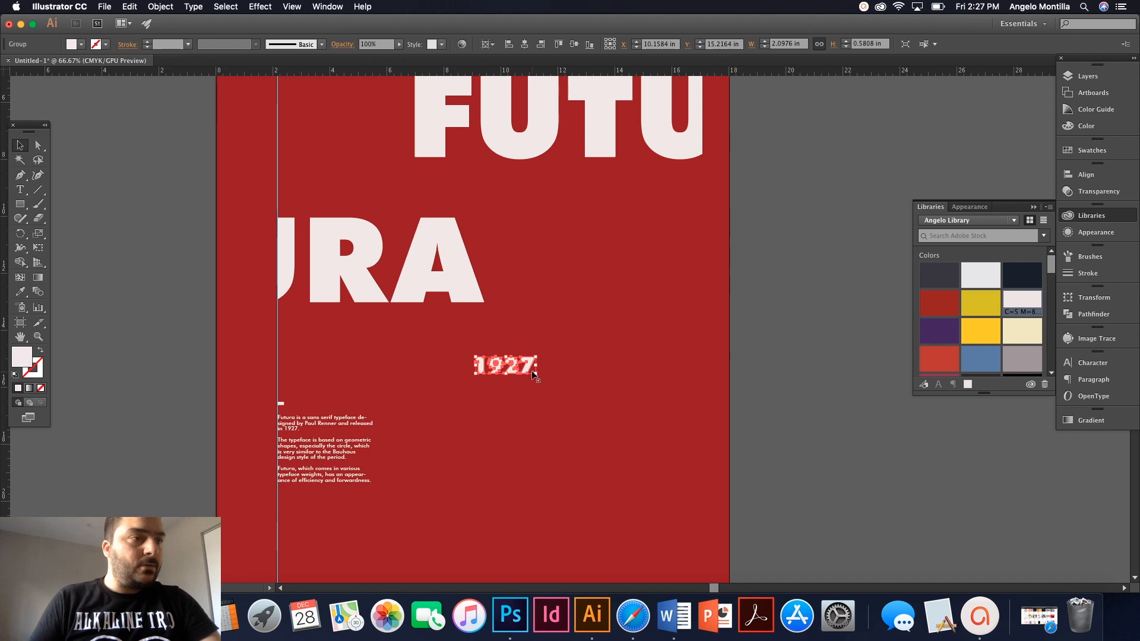
left_click_drag(522, 370, 325, 378)
left_click(172, 383)
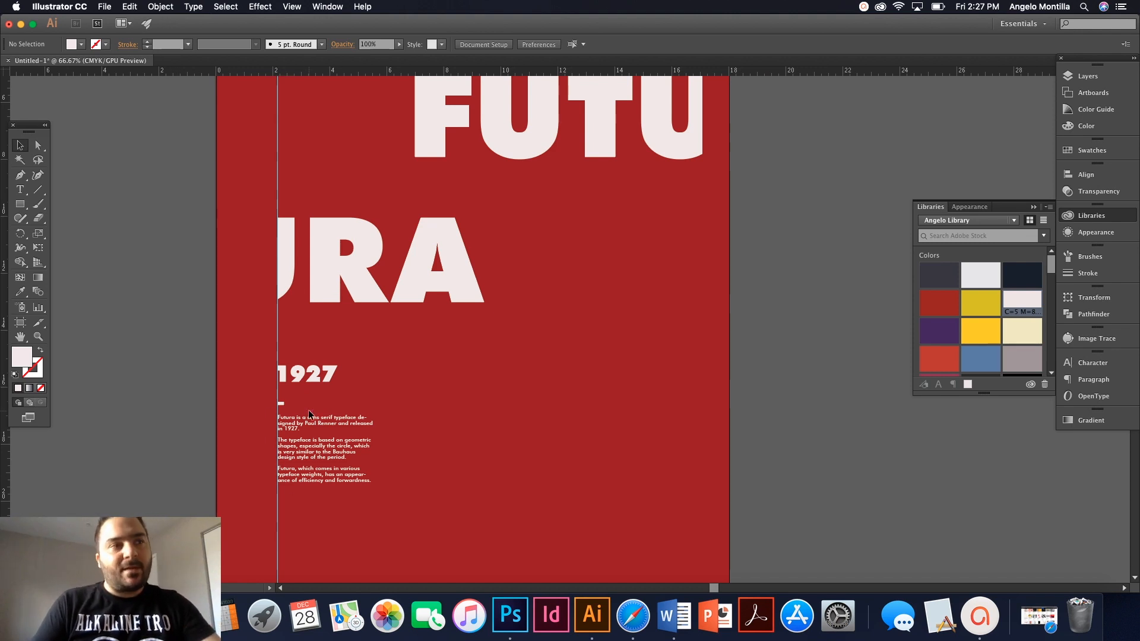
Move the 1927 to the right of the lower title and rest it on a horizontal guide at the title's baseline.
left_click_drag(308, 379, 611, 305)
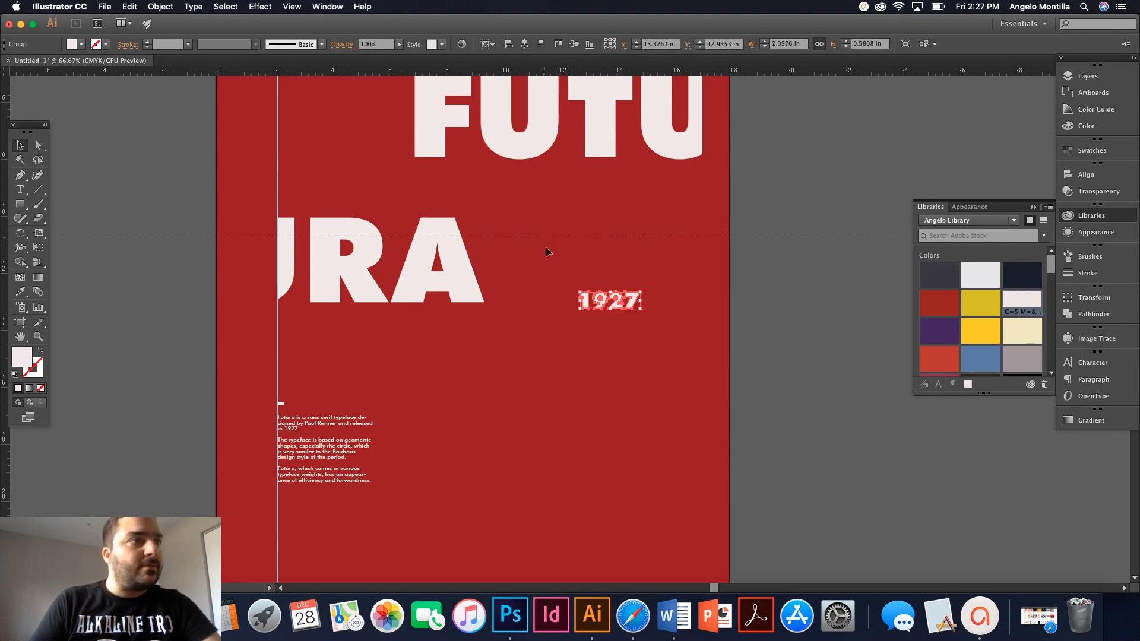
left_click_drag(585, 303, 622, 314)
scroll(644, 300, "up", 1)
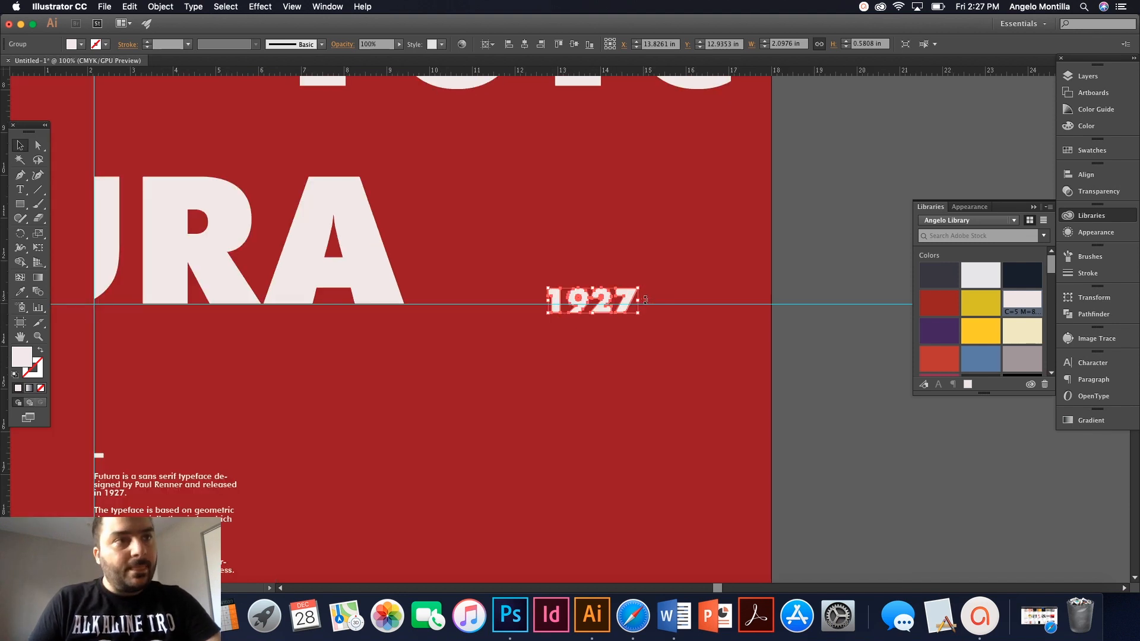
left_click_drag(633, 297, 713, 287)
left_click(745, 295)
Duplicate the 1927 into the empty area left of the upper title.
scroll(741, 293, "down", 4)
scroll(738, 292, "up", 1)
left_click_drag(717, 293, 599, 309)
scroll(567, 184, "up", 3)
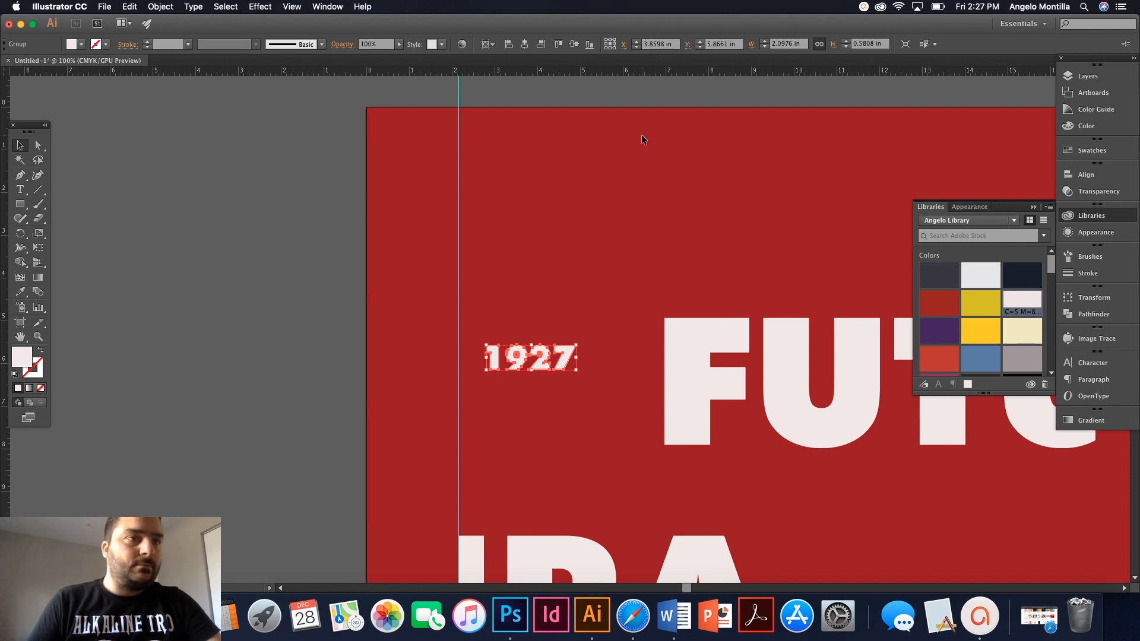
Add a vertical guide at the upper title's left edge, then rotate the duplicate 1927 to read downward and align it there above the title.
left_click_drag(7, 445, 664, 408)
left_click_drag(581, 376, 508, 439)
left_click_drag(528, 368, 672, 199)
left_click(571, 211)
scroll(571, 211, "down", 3)
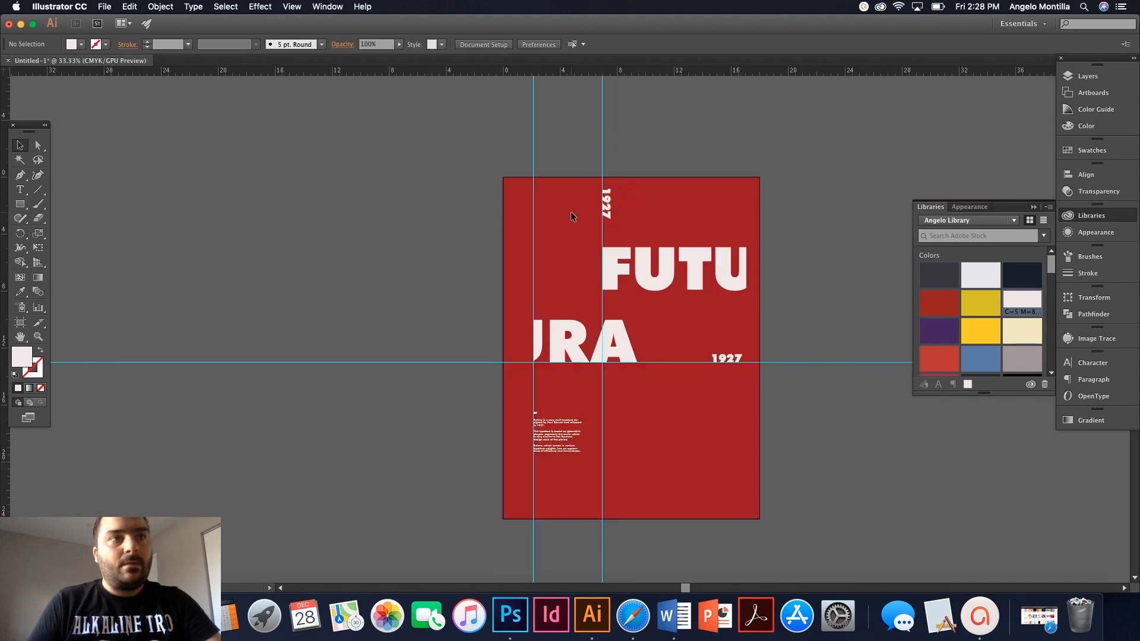
Delete the horizontal 1927 beside the lower title.
left_click_drag(658, 267, 544, 269)
left_click_drag(618, 354, 536, 308)
left_click(707, 216)
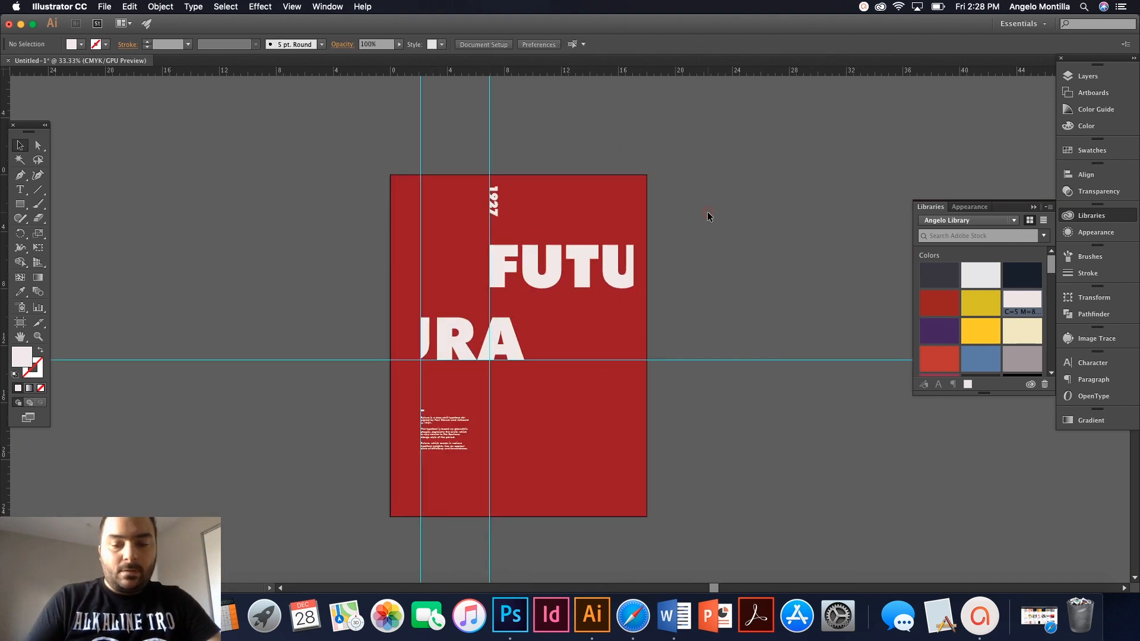
Hide all guides to judge the layout without them.
left_click(291, 7)
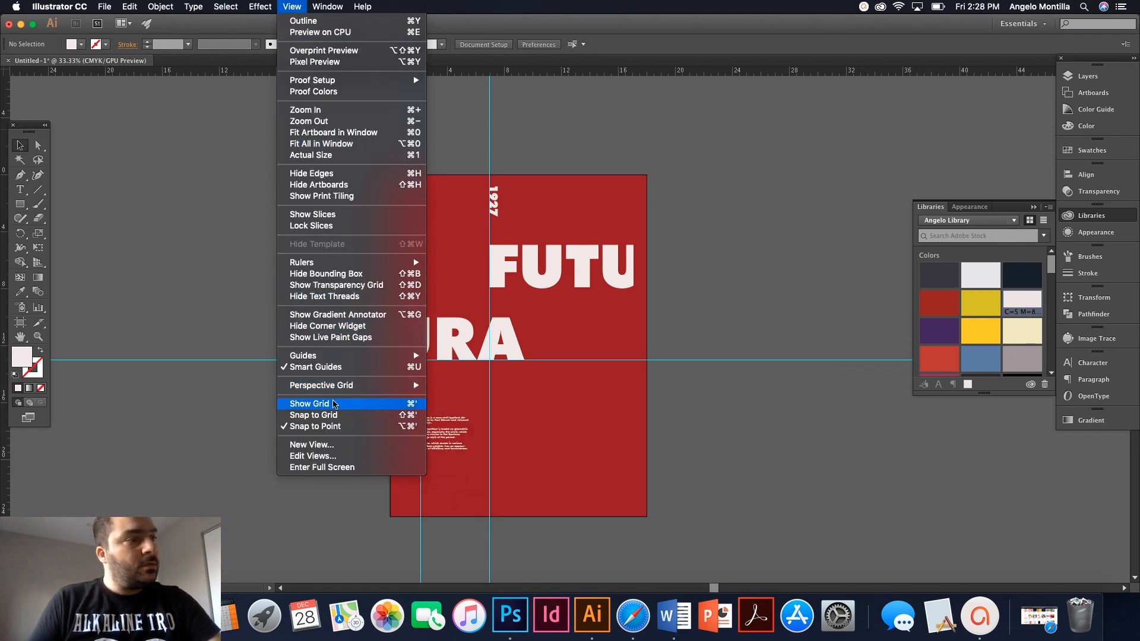
mouse_move(332, 359)
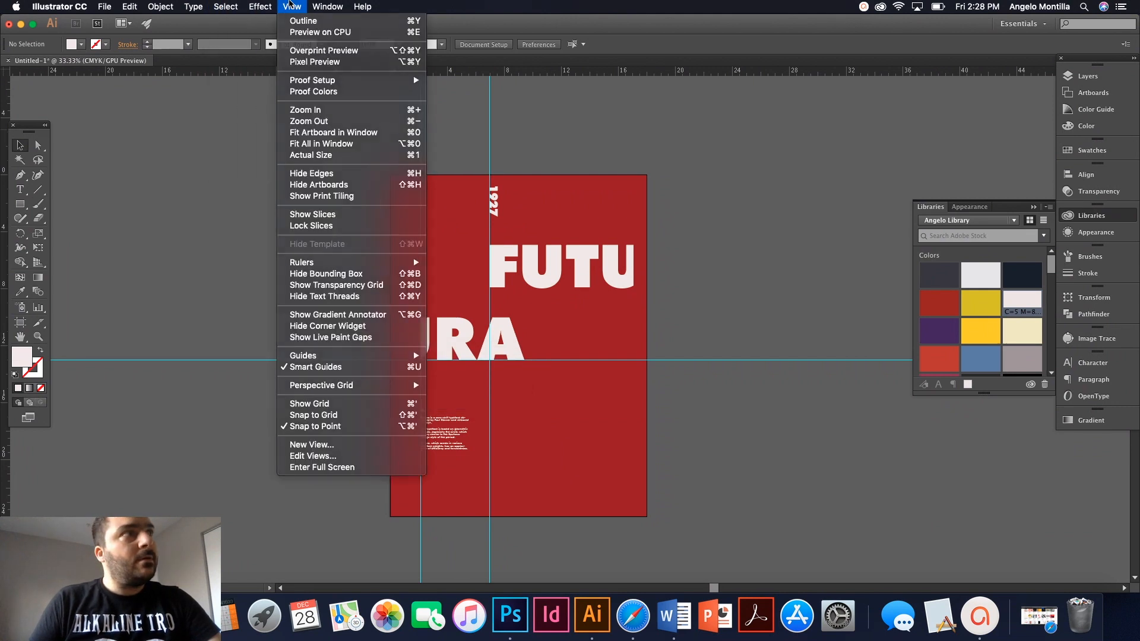
left_click(291, 5)
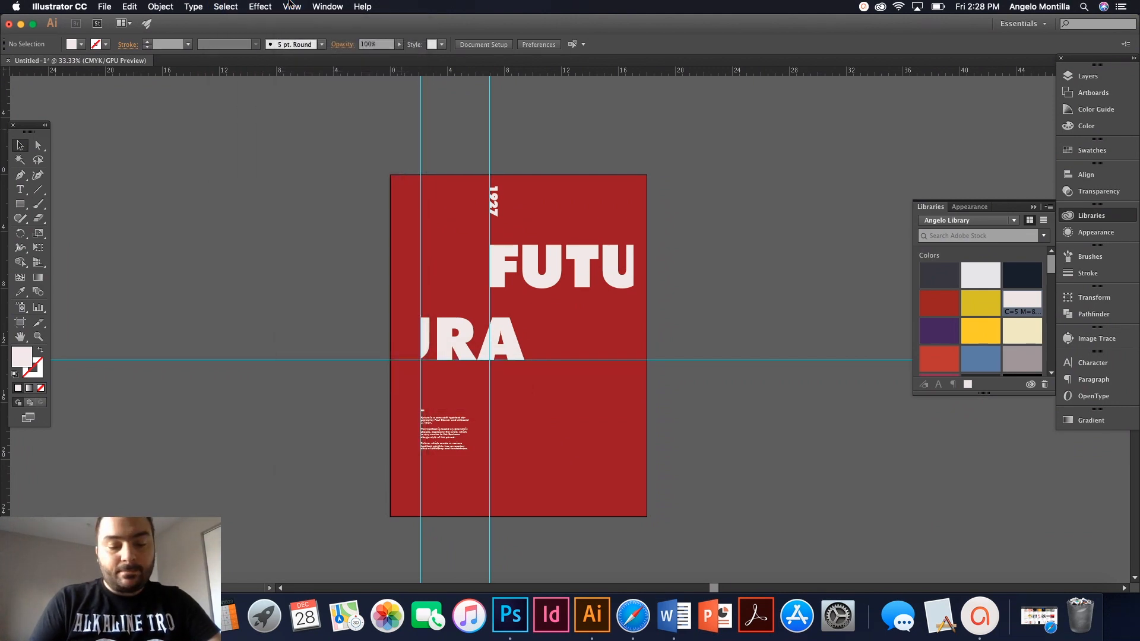
key("super+semicolon")
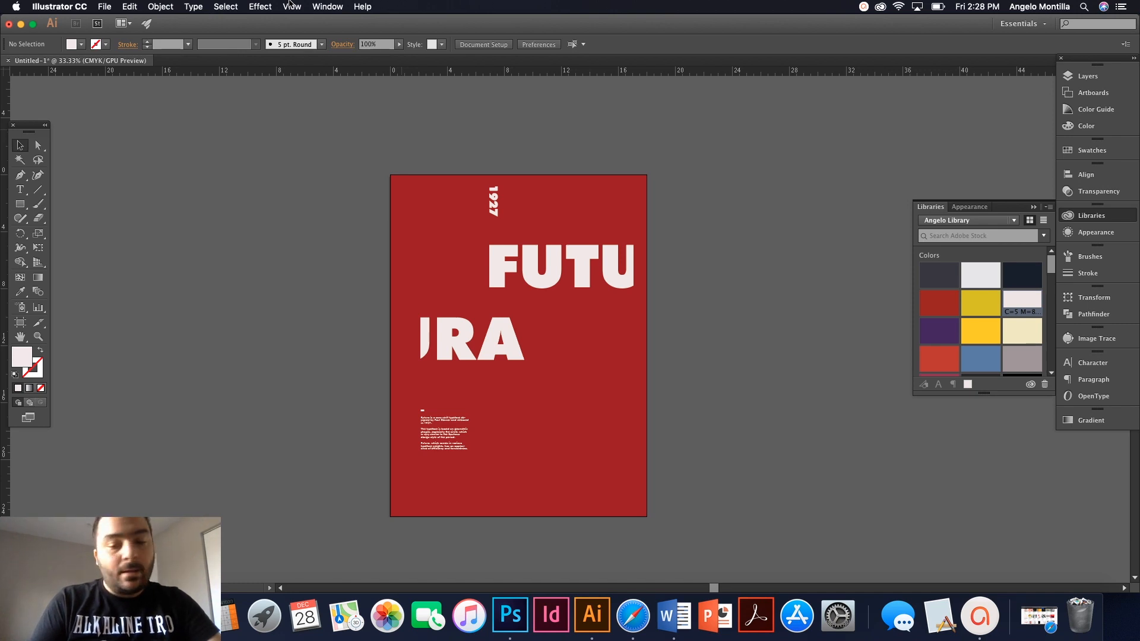
key("super+semicolon")
key("super+semicolon")
key("super+semicolon")
key("super+semicolon")
key("super+semicolon")
key("super+semicolon")
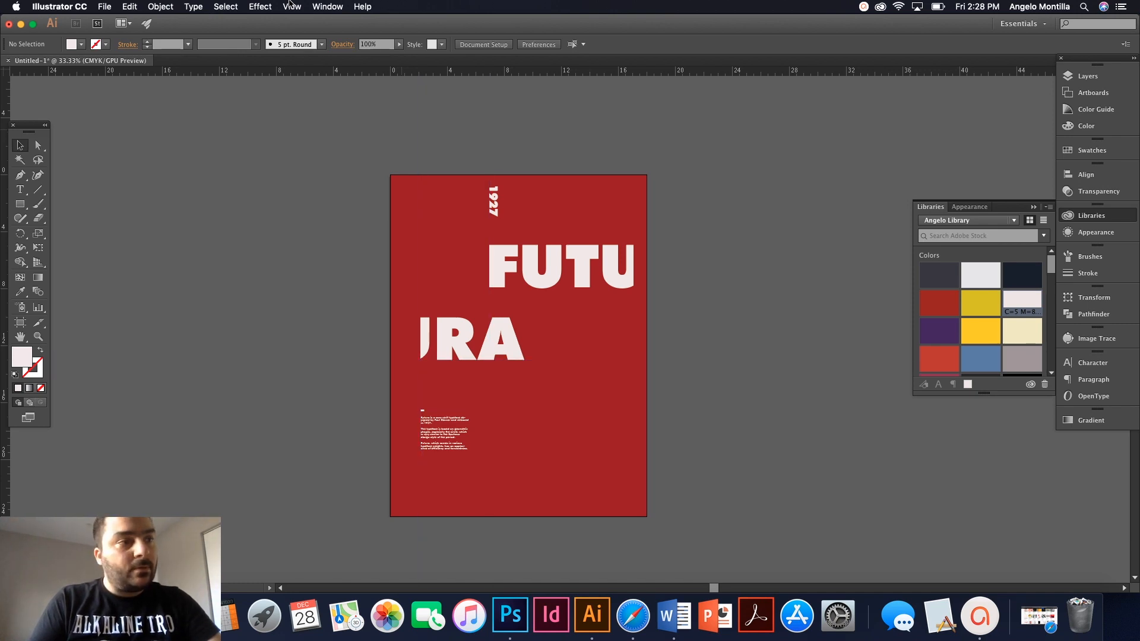
key("super+semicolon")
key("super+semicolon")
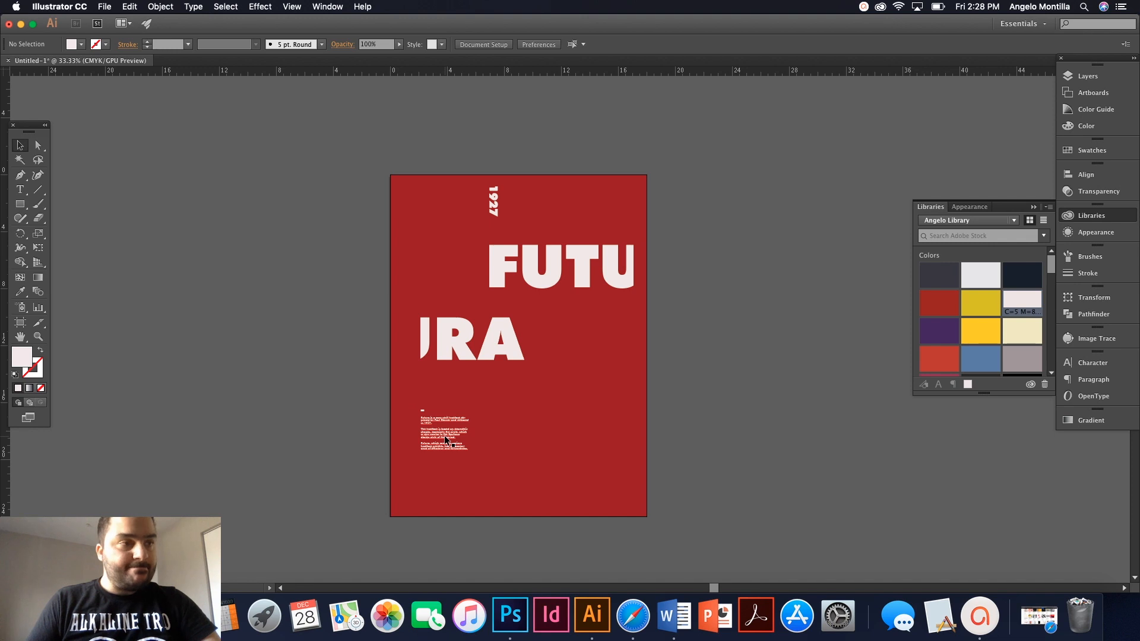
Duplicate the paragraph into the space right of the lower title, with its last line near the title's baseline.
left_click_drag(444, 436, 600, 345)
left_click(675, 361)
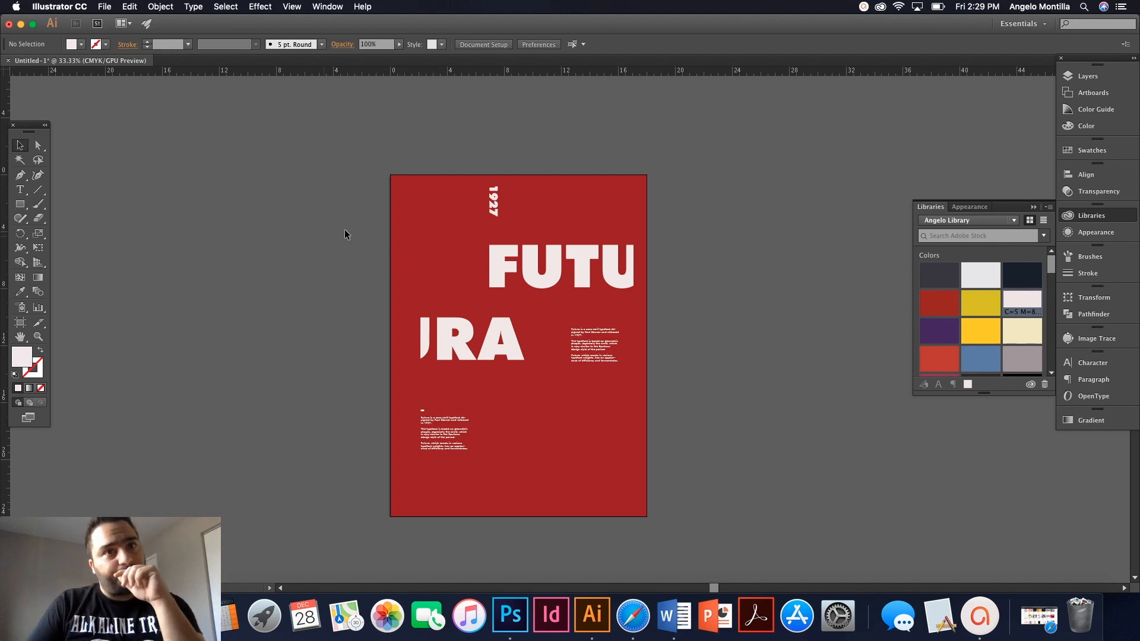
Add a new layer above the Type layer and name it Graphics.
left_click(1084, 76)
left_click(1020, 167)
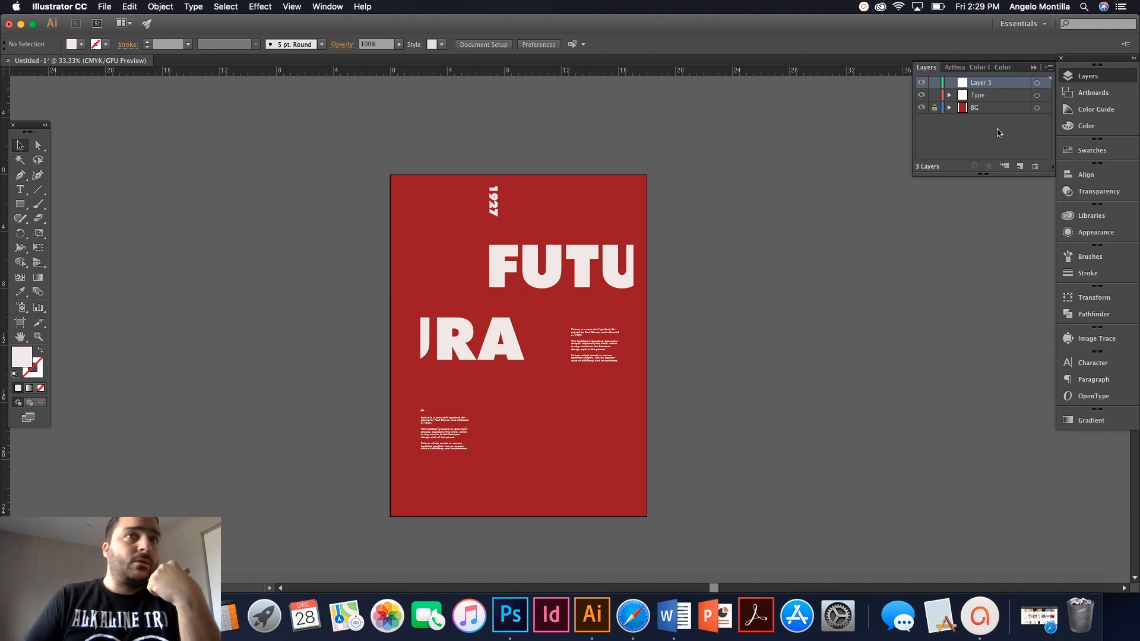
double_click(983, 86)
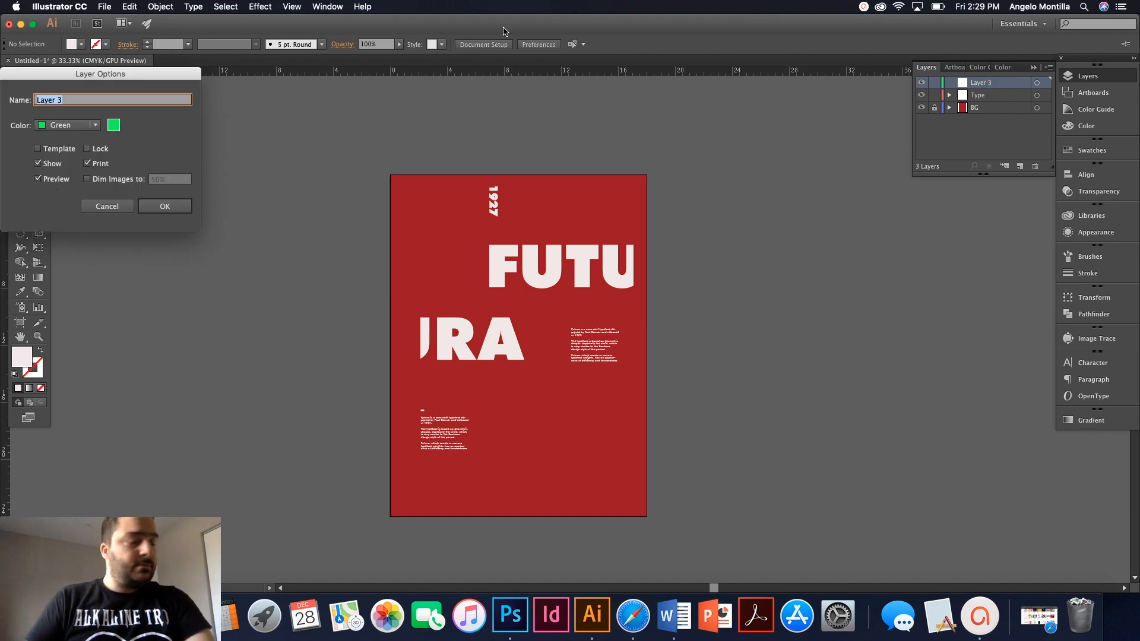
type("Graphics")
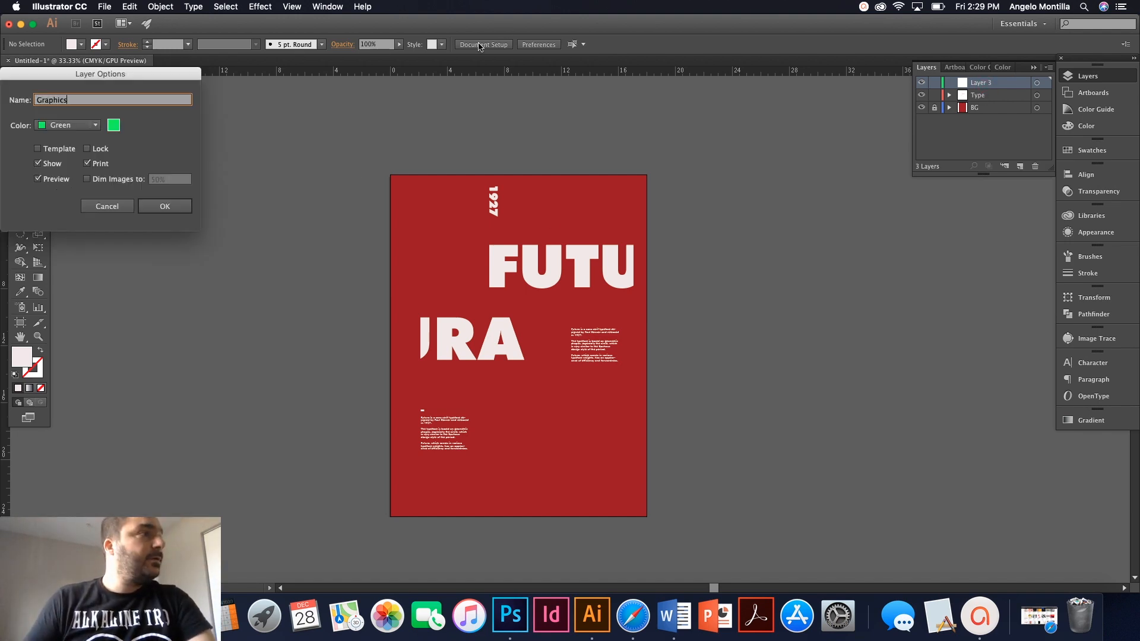
left_click(174, 203)
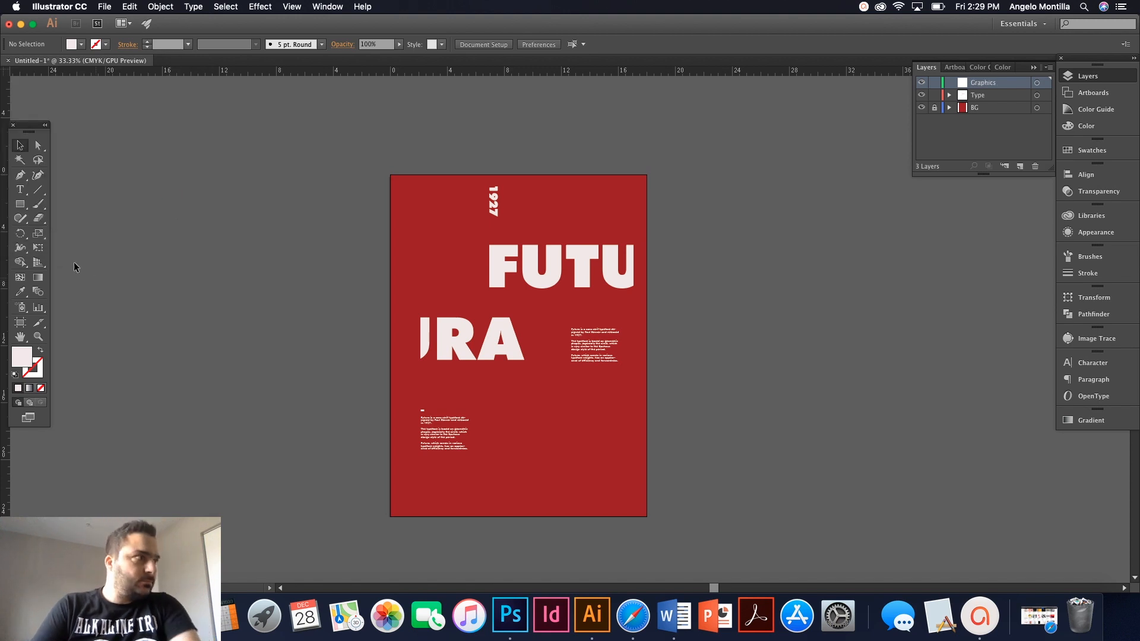
Draw an off-white right triangle about 5.96 x 7.37 in with the Pen tool, filling the poster's upper-left corner.
left_click(22, 177)
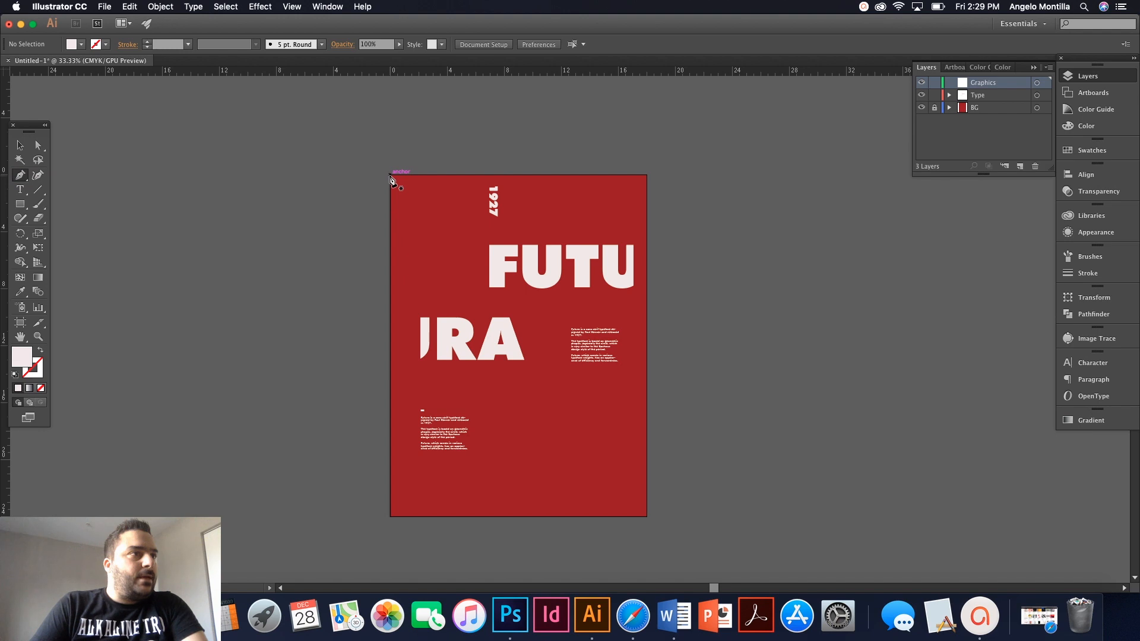
left_click(390, 279)
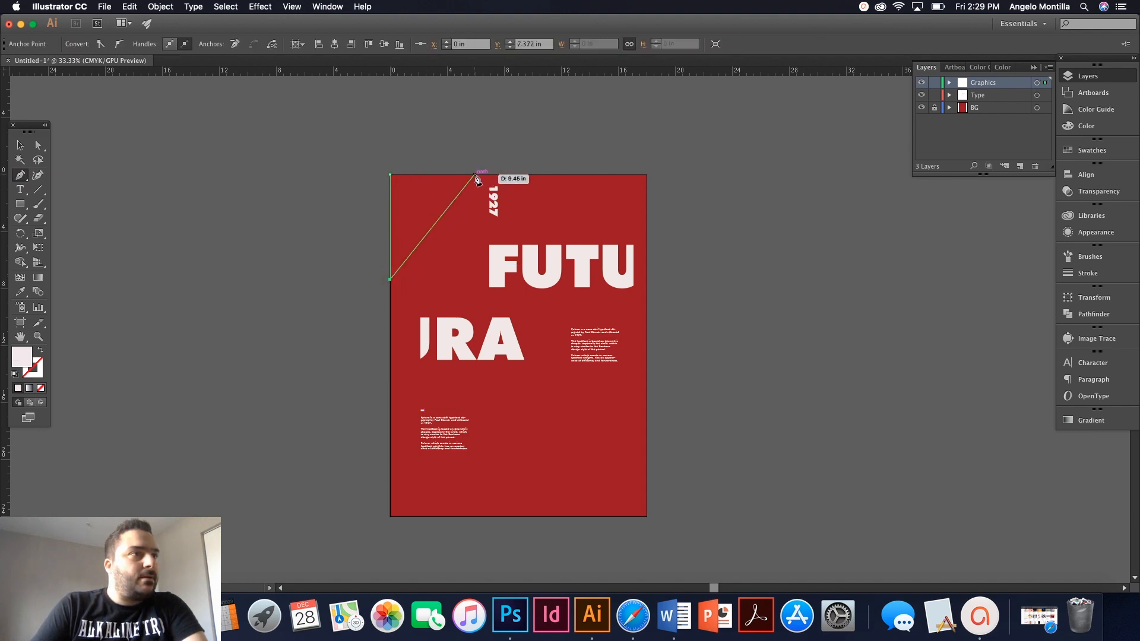
left_click(474, 175)
left_click(394, 177)
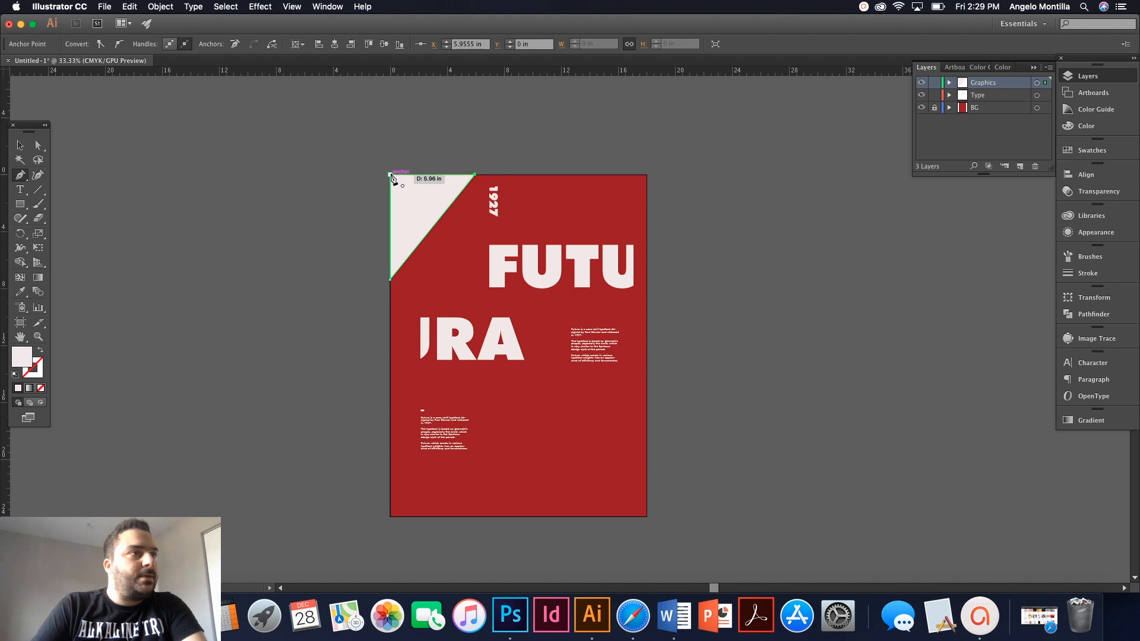
left_click(28, 151)
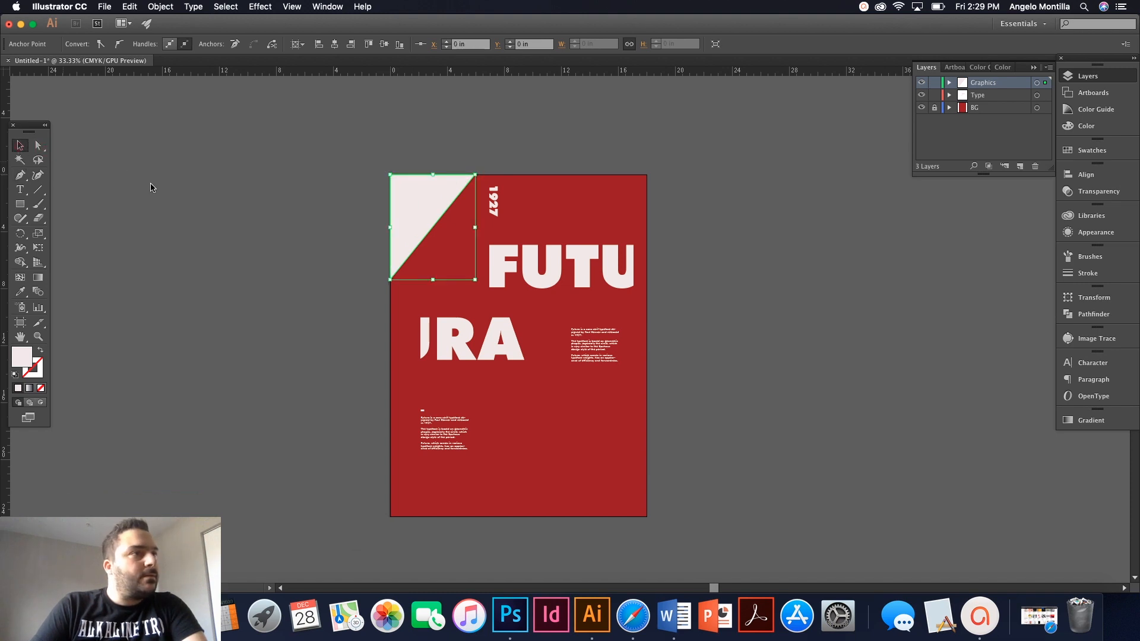
left_click(275, 229)
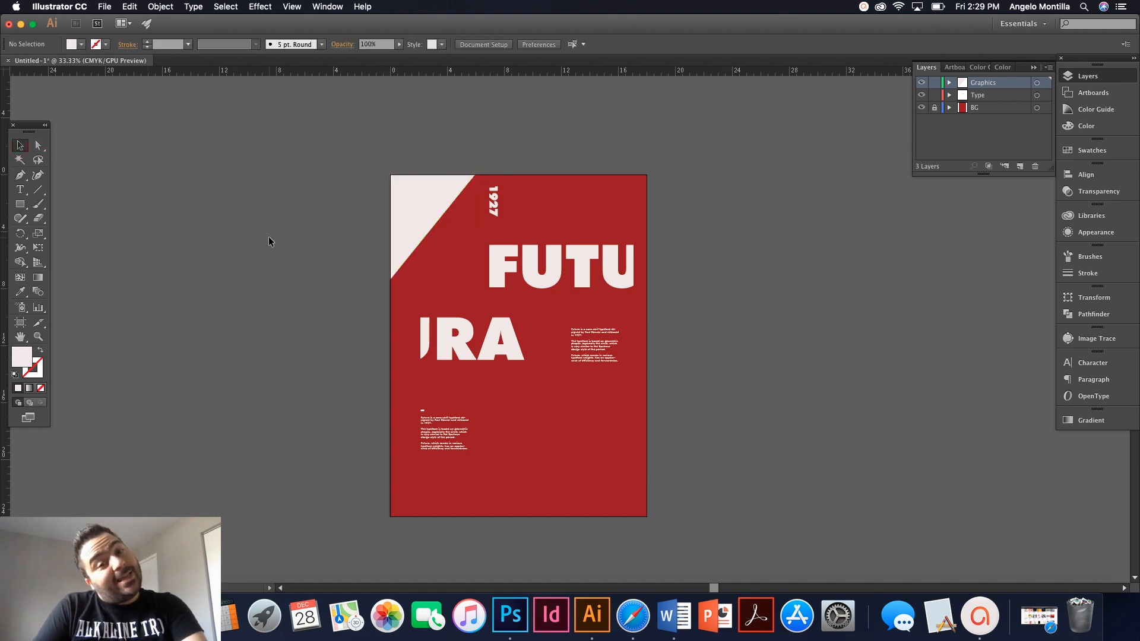
Duplicate the corner triangle in place and move the copy off the poster, beside its left edge.
left_click(427, 216)
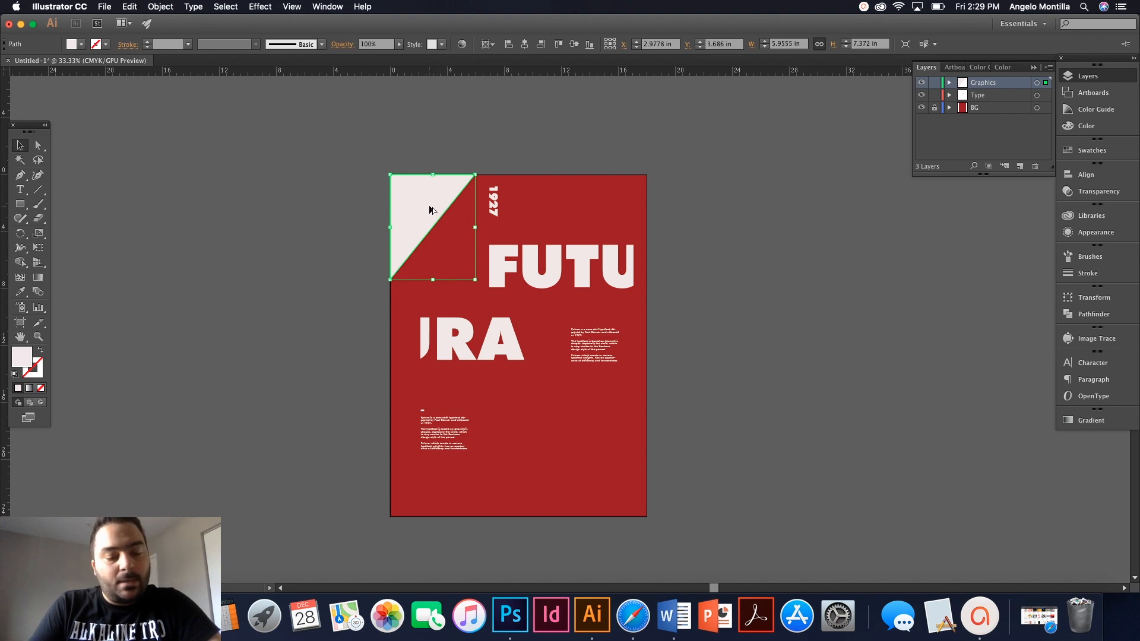
key("super+c")
key("super+f")
left_click_drag(432, 206, 351, 293)
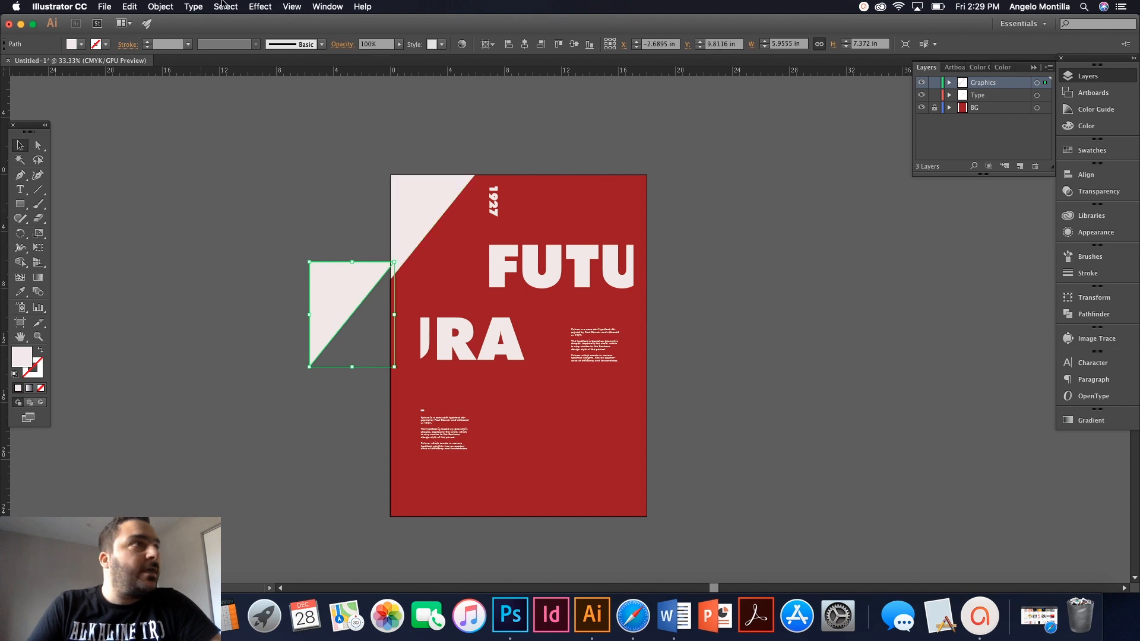
Reflect the triangle copy across the vertical axis.
left_click(164, 6)
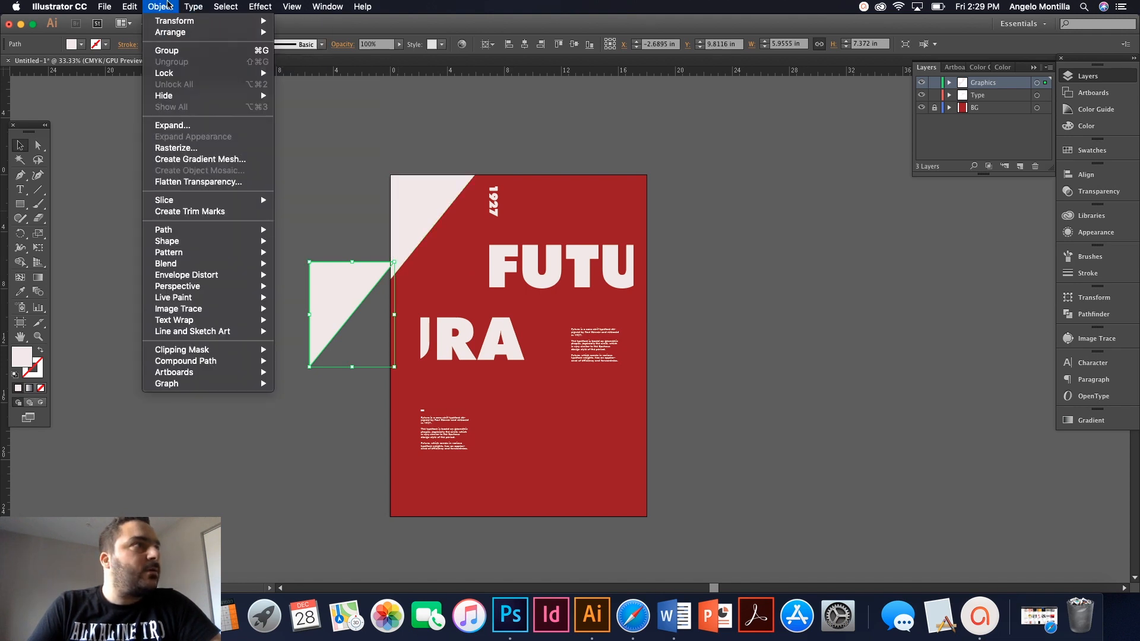
mouse_move(175, 21)
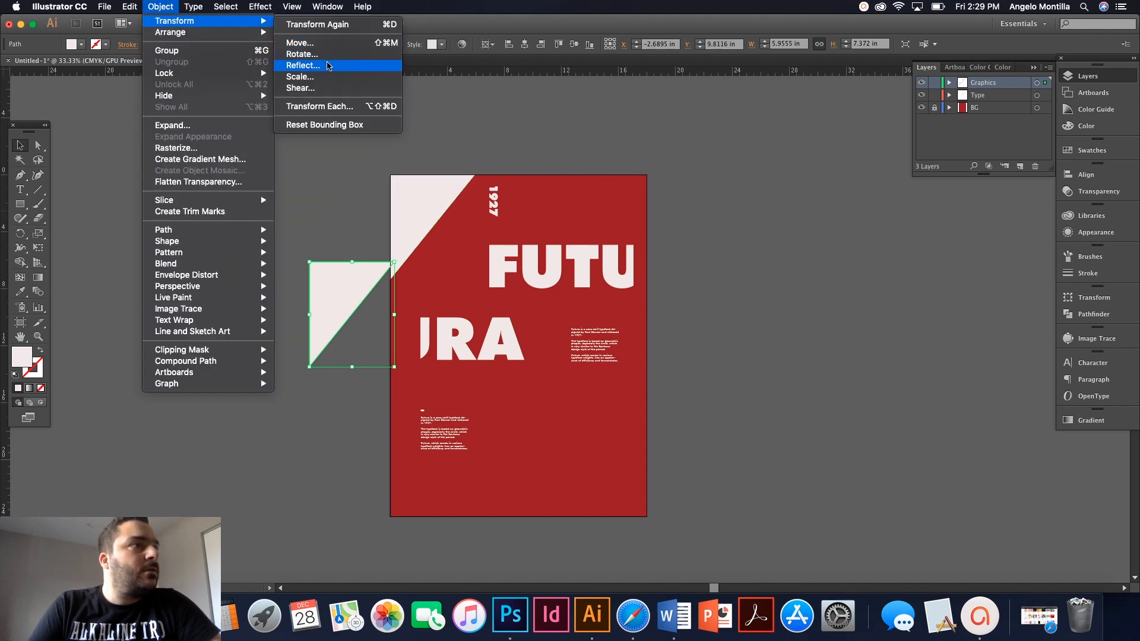
left_click(328, 66)
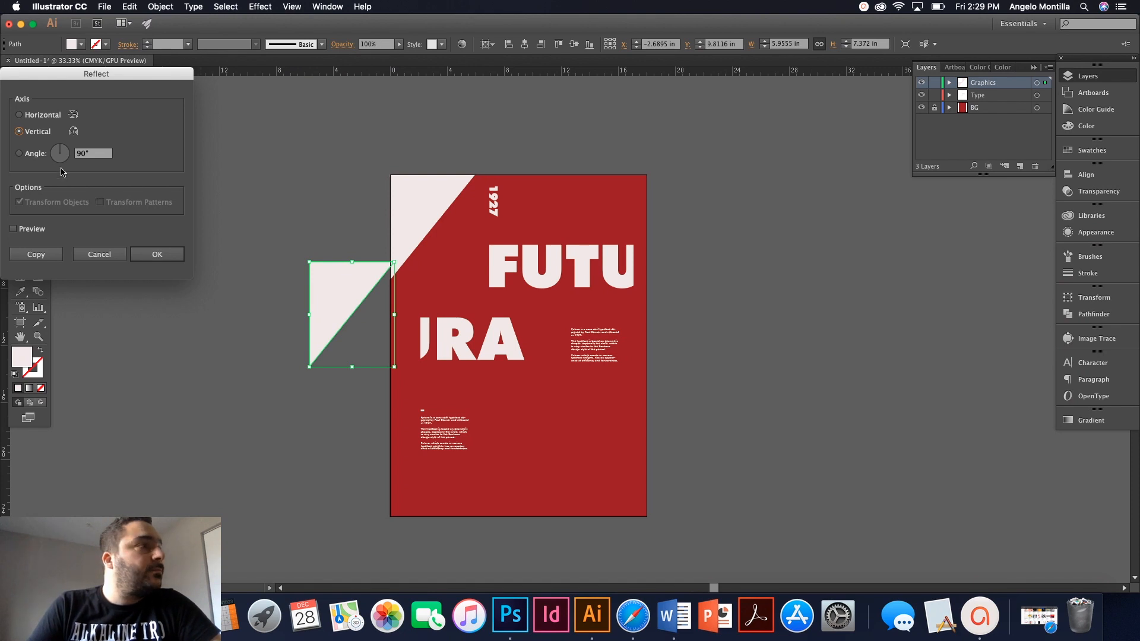
left_click(46, 115)
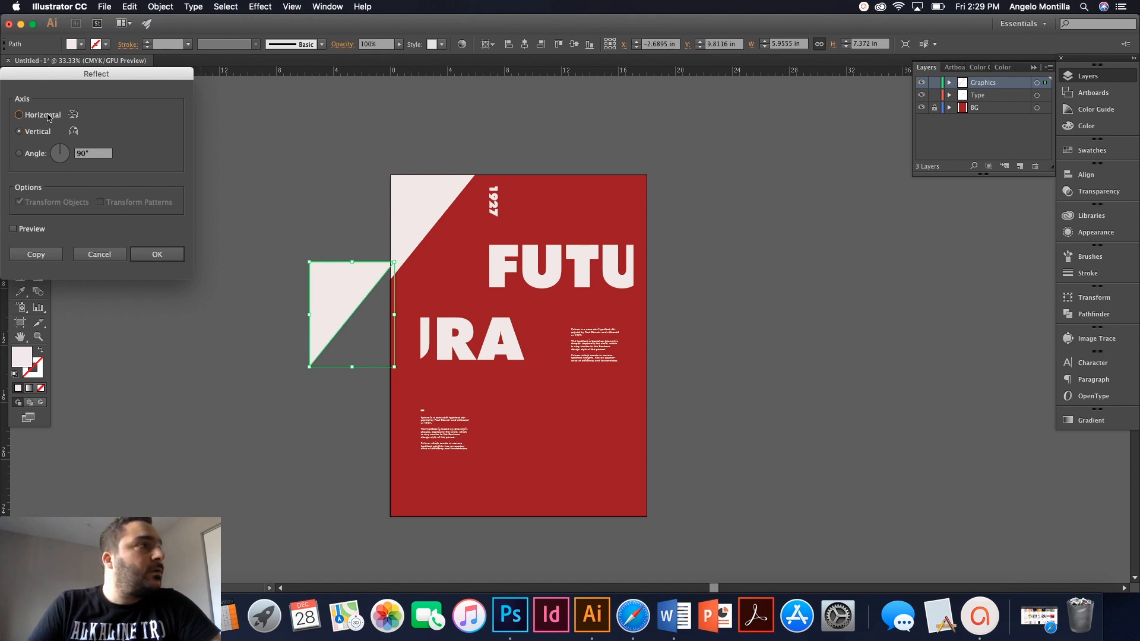
left_click(13, 229)
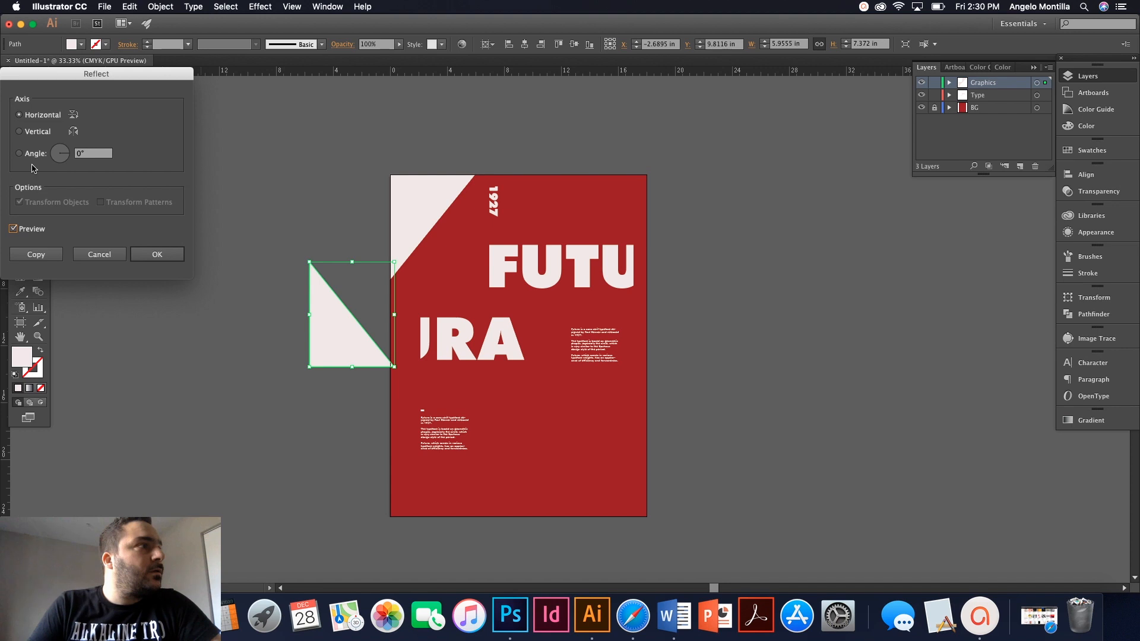
left_click(23, 135)
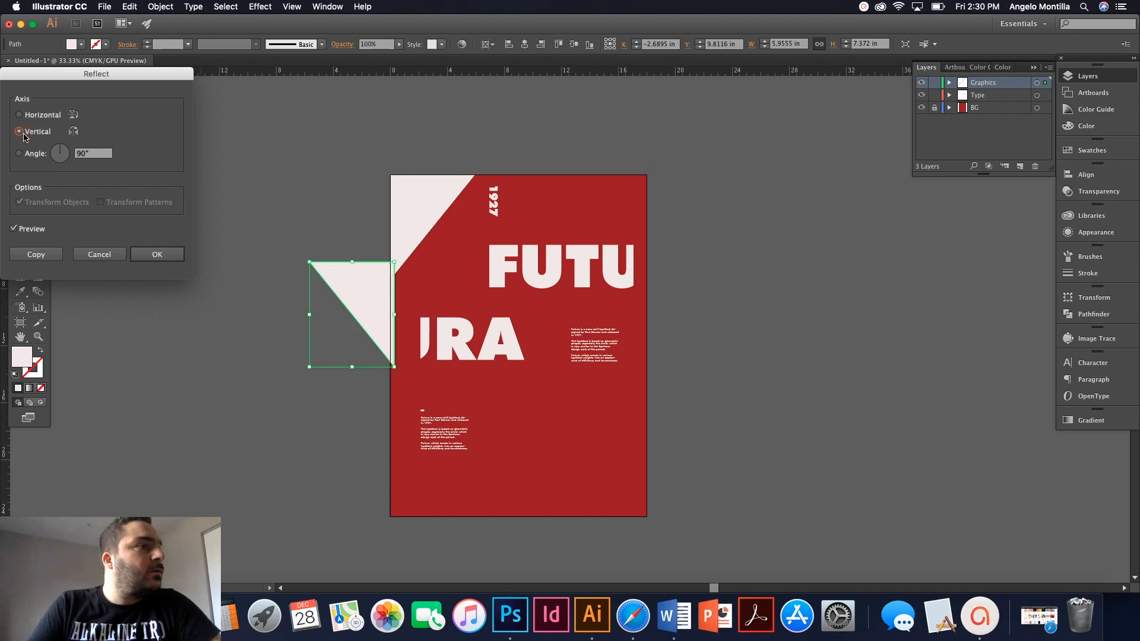
left_click(146, 254)
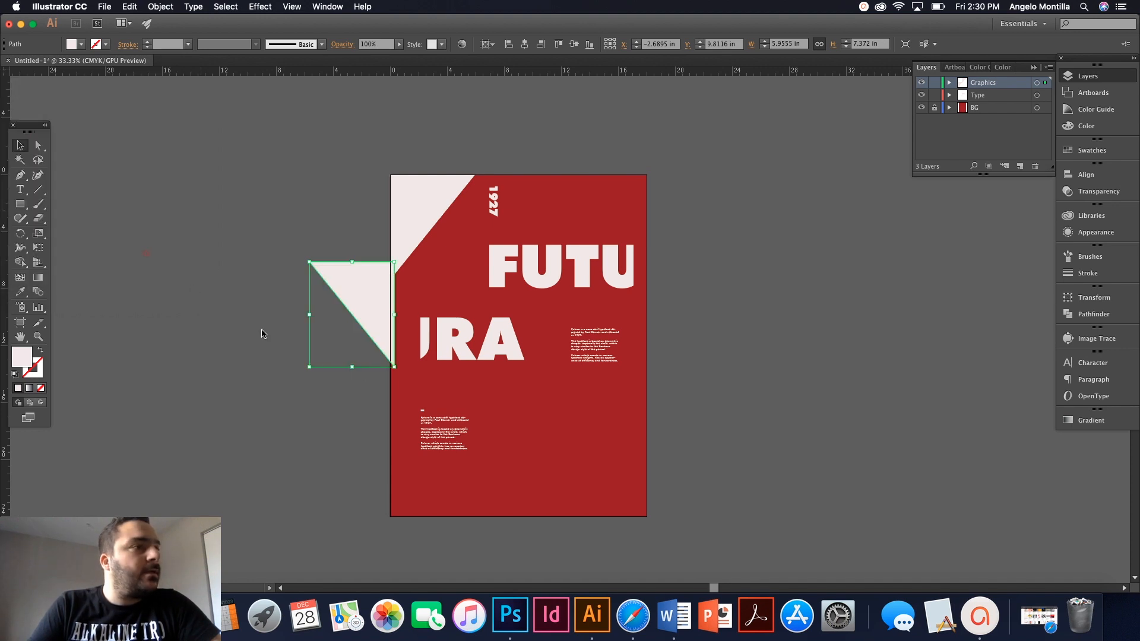
Place the reflected triangle in the poster's lower-right corner, flush with the right and bottom edges.
left_click_drag(380, 298, 619, 437)
left_click(689, 428)
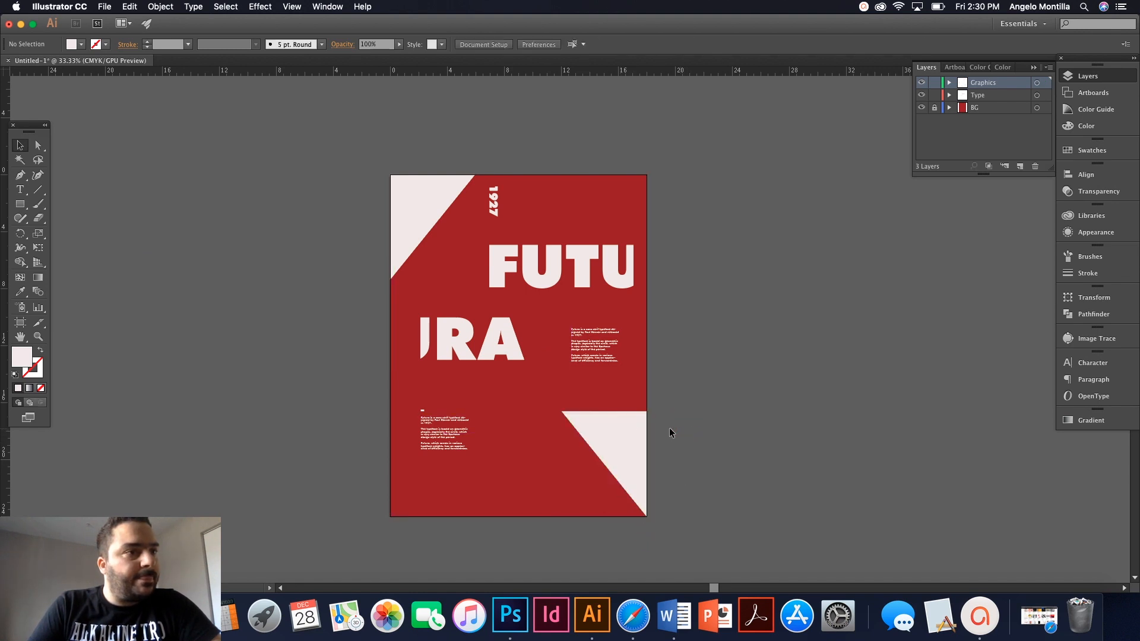
left_click(584, 427)
scroll(584, 427, "up", 3)
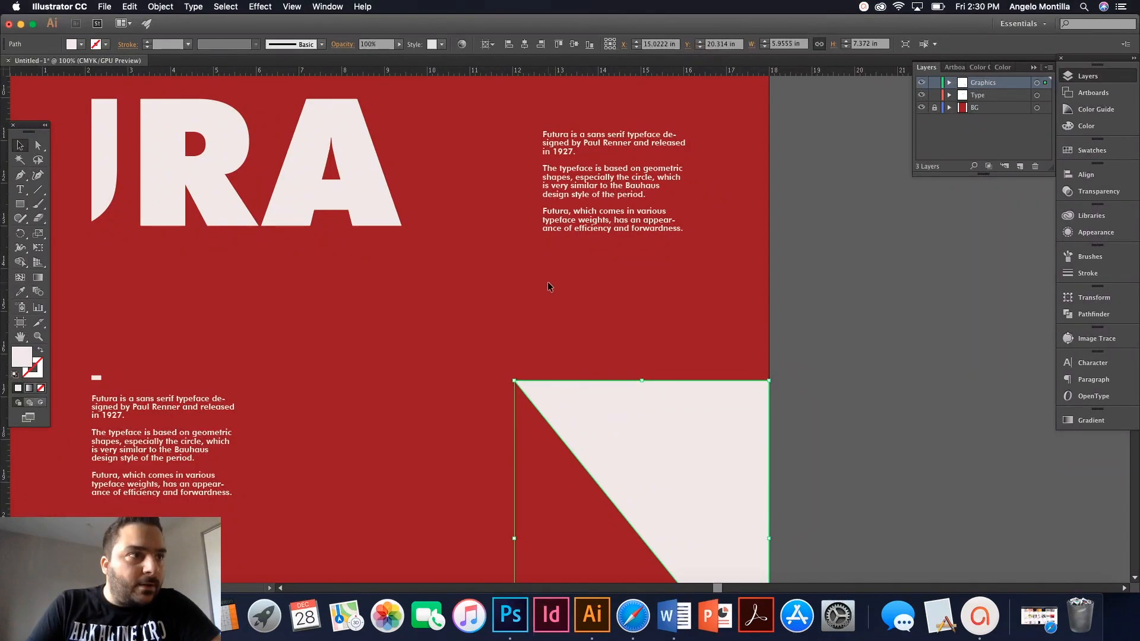
Show the guides and add a vertical guide at the left tip of the poster's lower-right triangle.
left_click_drag(547, 283, 604, 335)
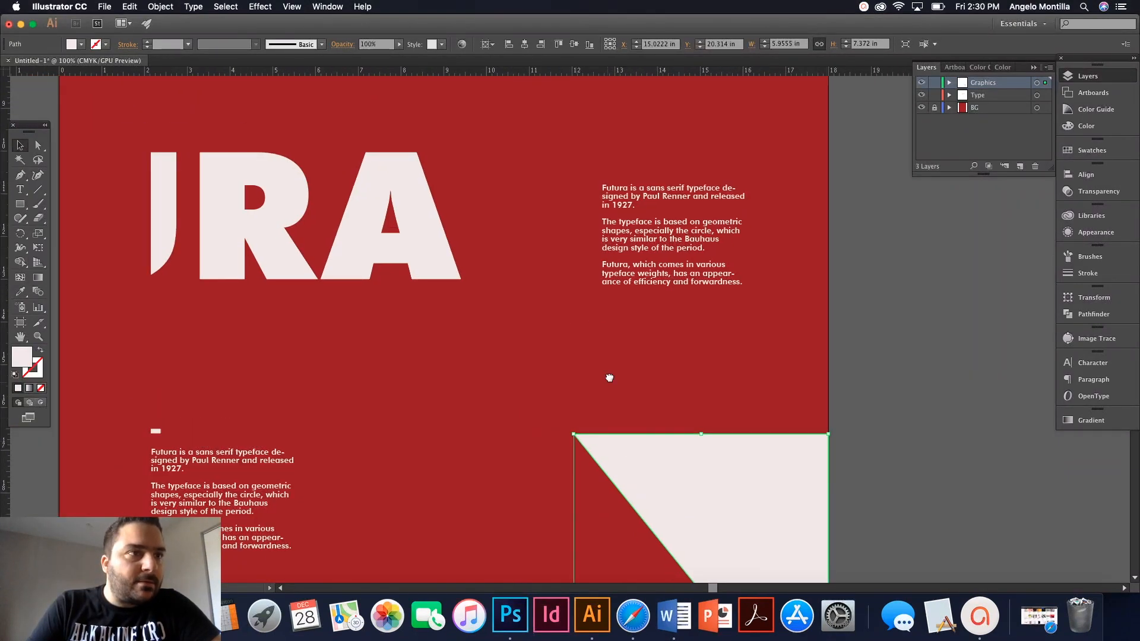
left_click(587, 345)
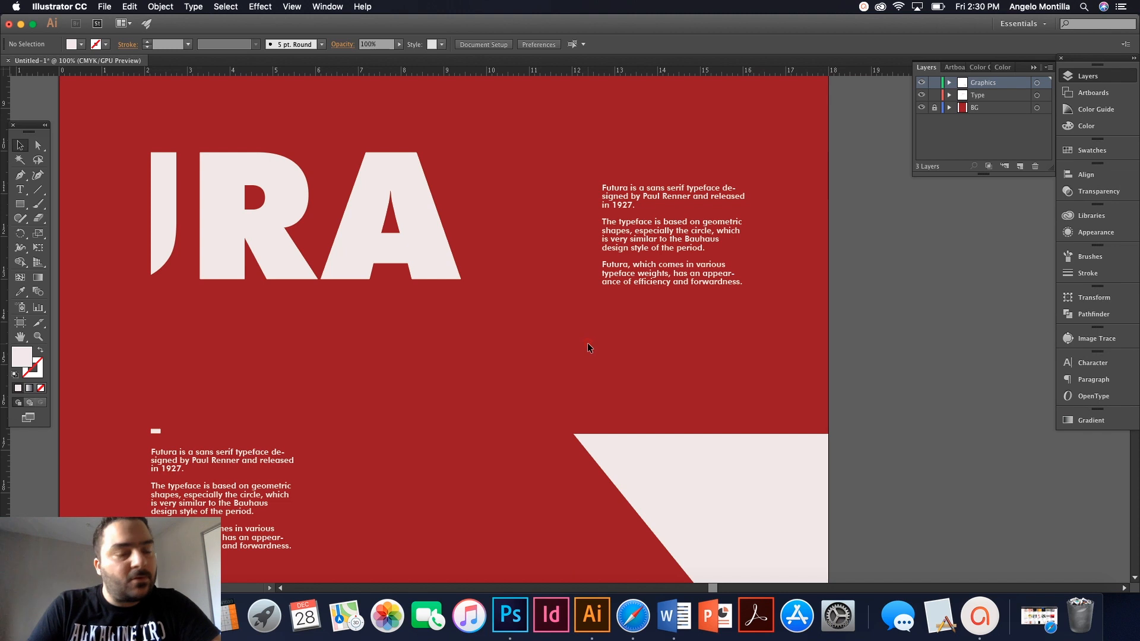
key("super+semicolon")
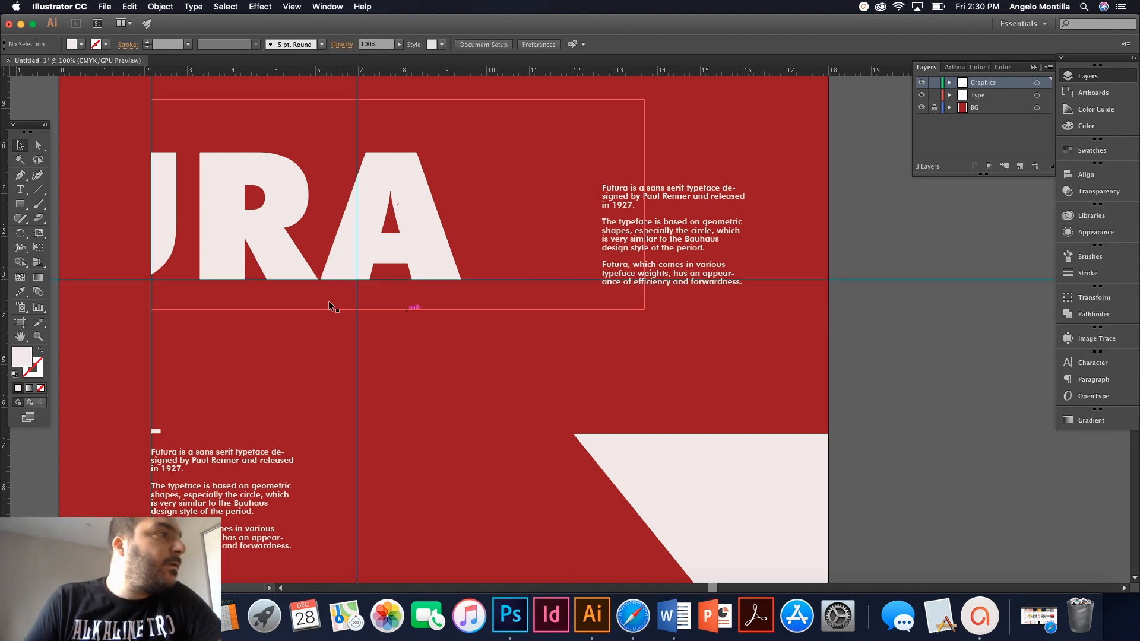
left_click_drag(11, 458, 573, 475)
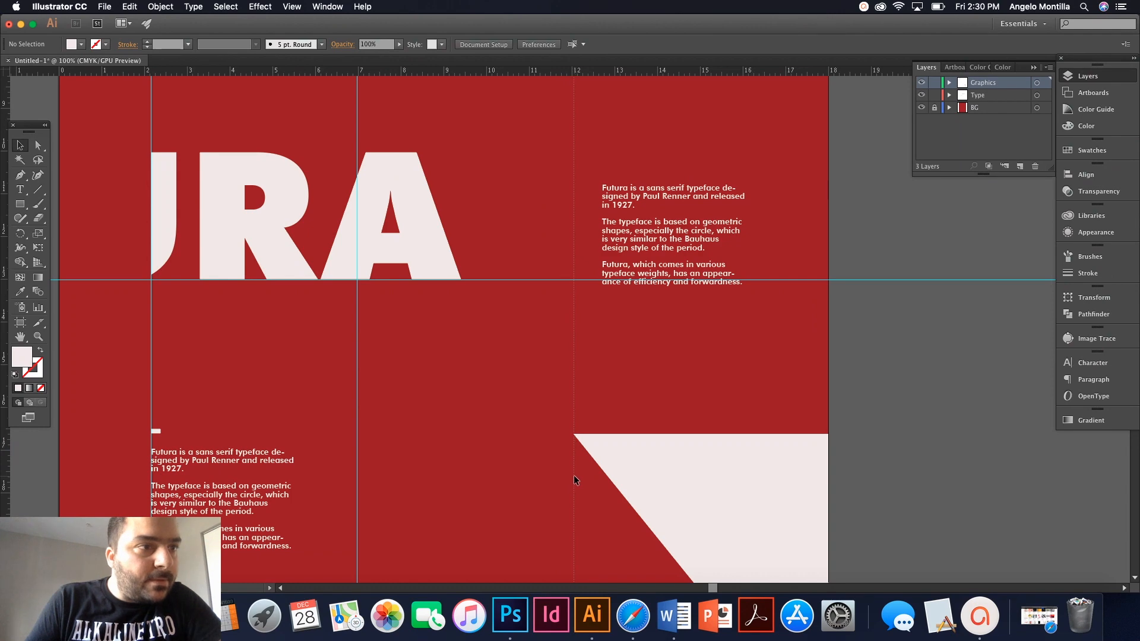
Unlock the guides and align the new vertical guide exactly with the lower-right triangle's left tip.
scroll(585, 425, "up", 5)
scroll(564, 463, "up", 5)
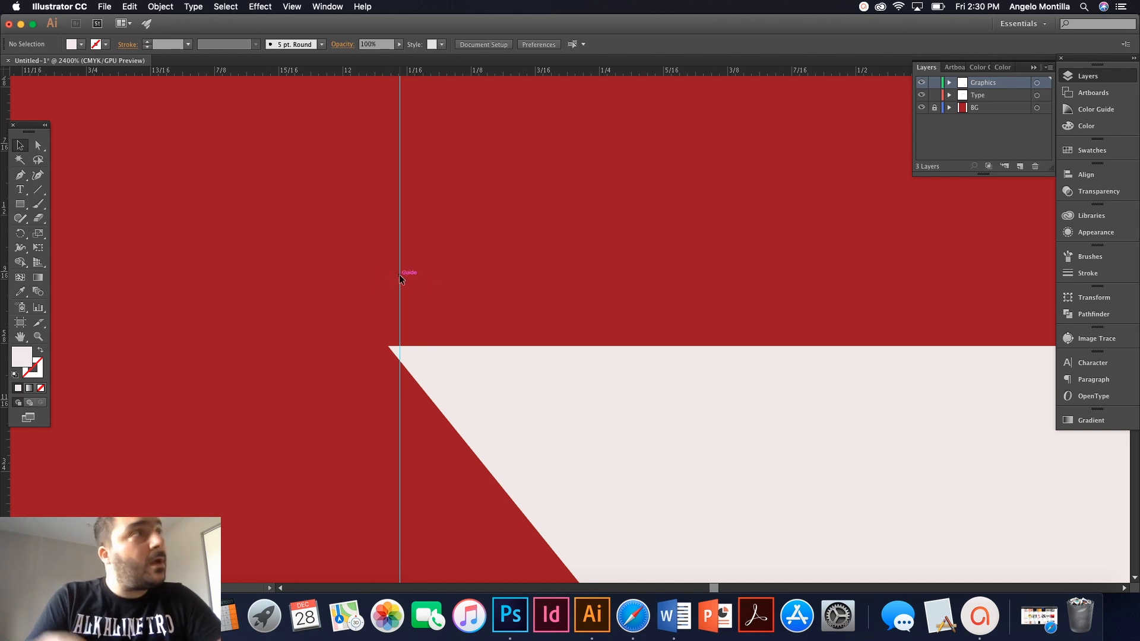
left_click(286, 6)
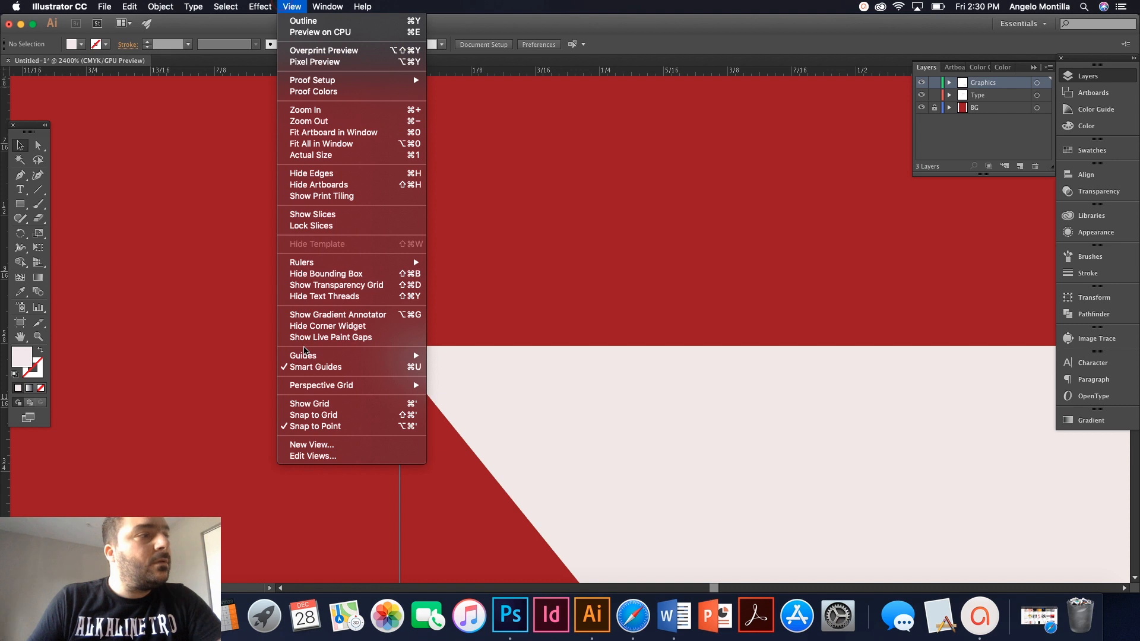
mouse_move(304, 354)
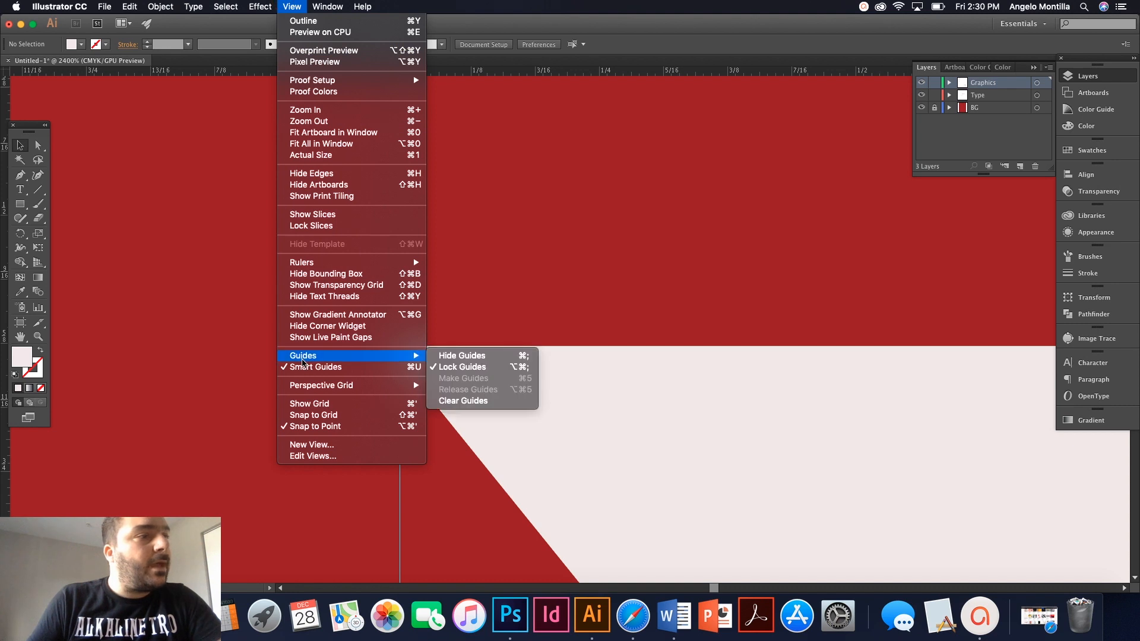
left_click(436, 368)
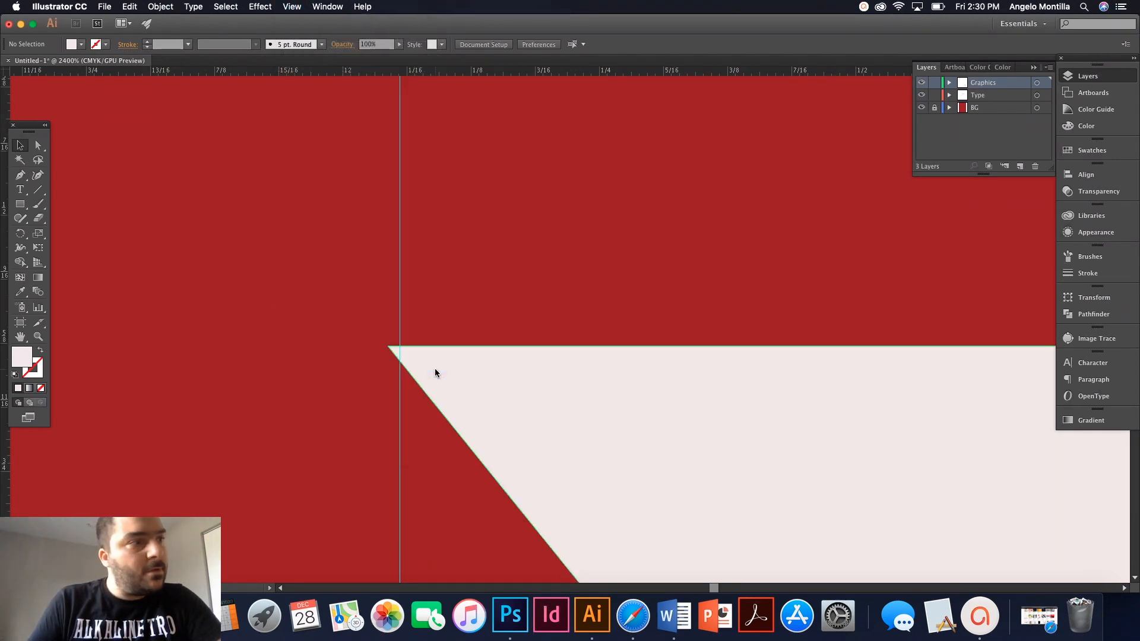
left_click_drag(399, 309, 394, 314)
scroll(412, 339, "down", 4)
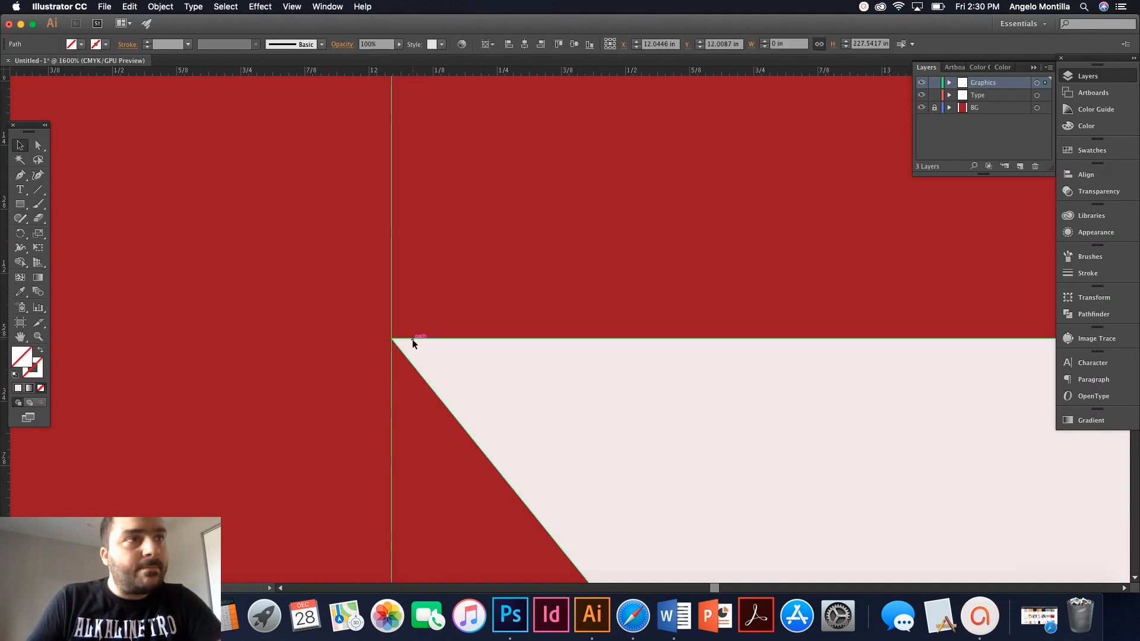
Move the upper paragraph block so its left edge meets the triangle's guide and its last line rests near the URA baseline guide.
left_click_drag(445, 231, 441, 412)
scroll(473, 305, "down", 3)
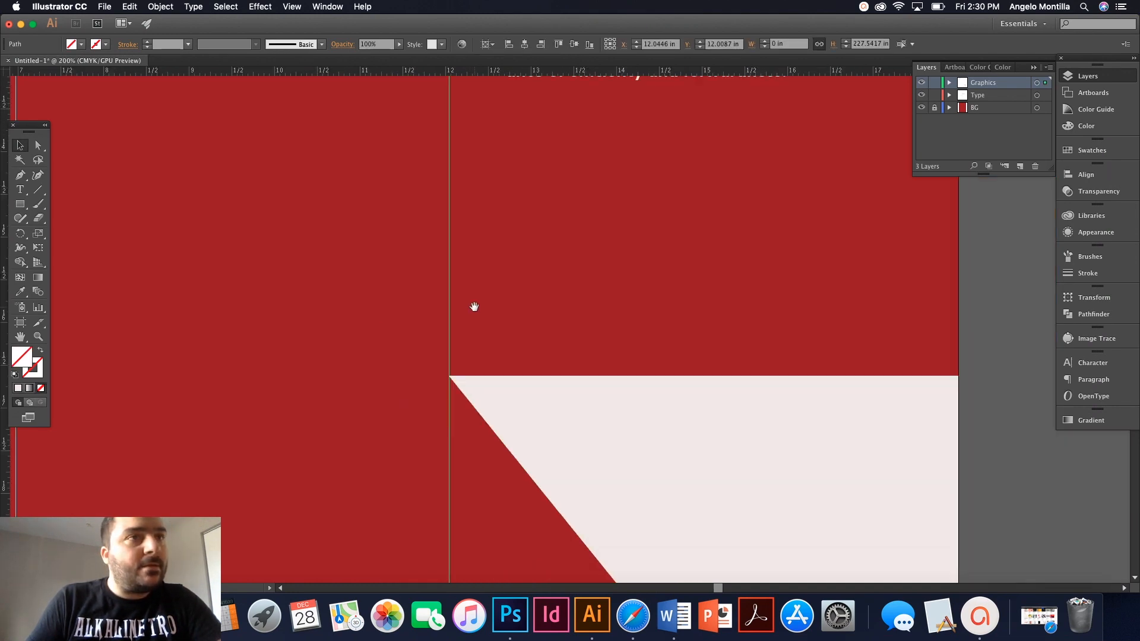
left_click_drag(474, 186, 494, 245)
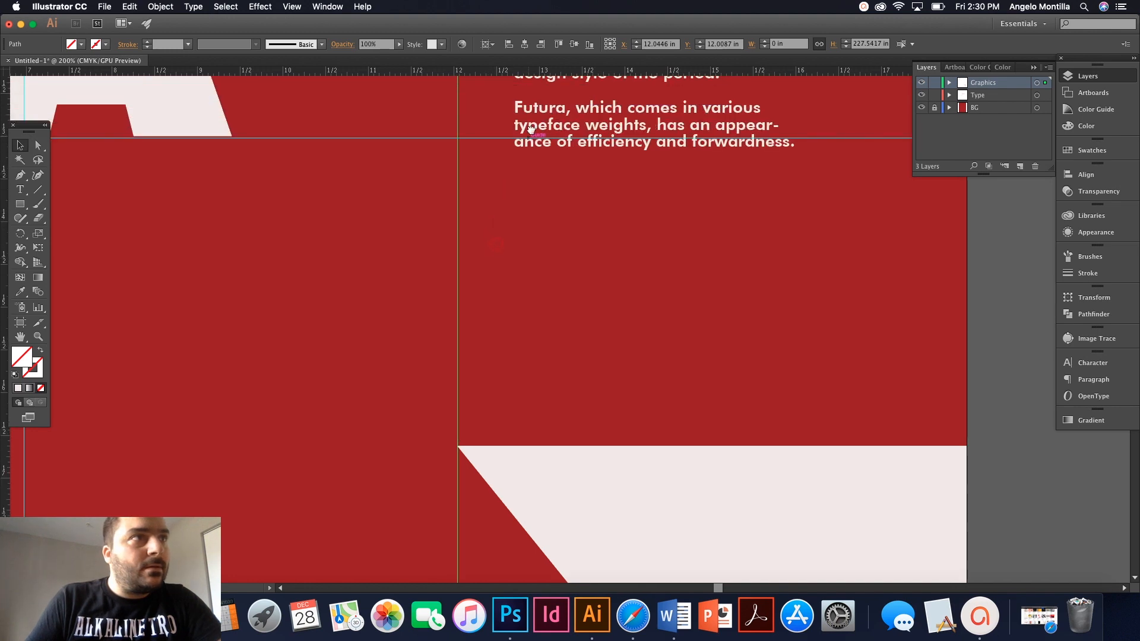
left_click_drag(488, 117, 489, 245)
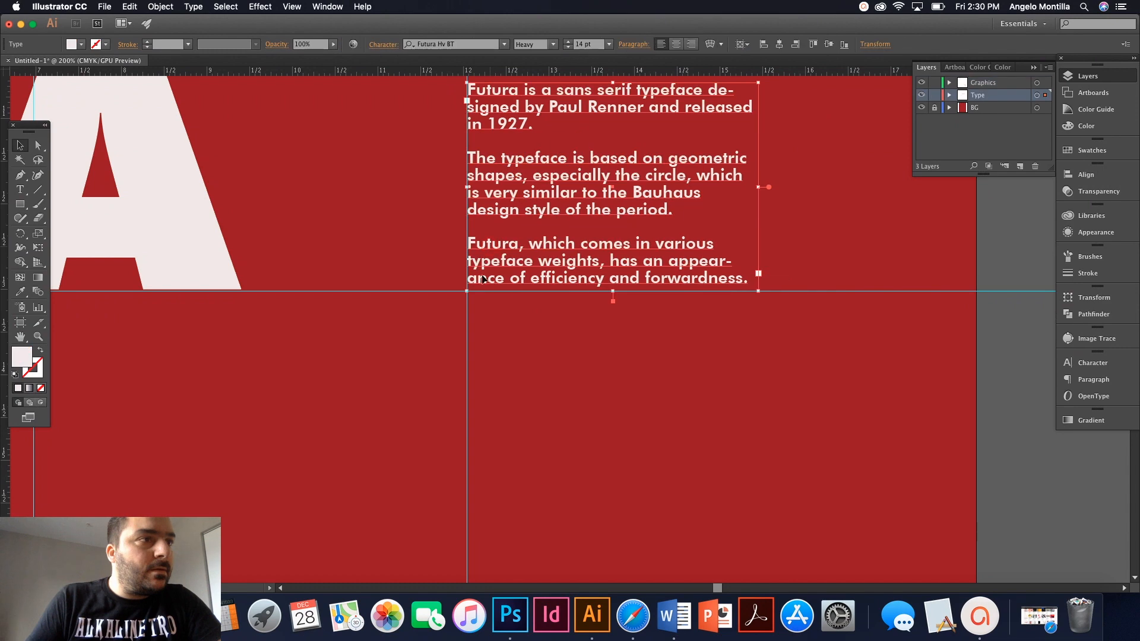
scroll(463, 281, "up", 4)
key("Down")
key("Down")
key("Down")
key("Down")
key("Down")
key("Down")
key("Down")
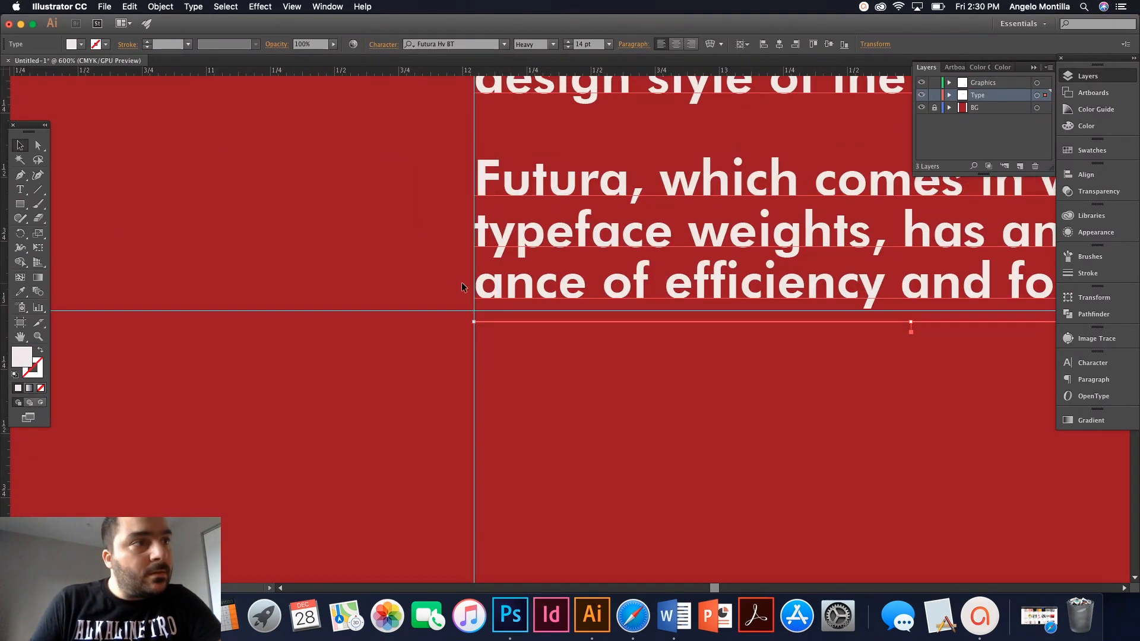
scroll(554, 310, "down", 5)
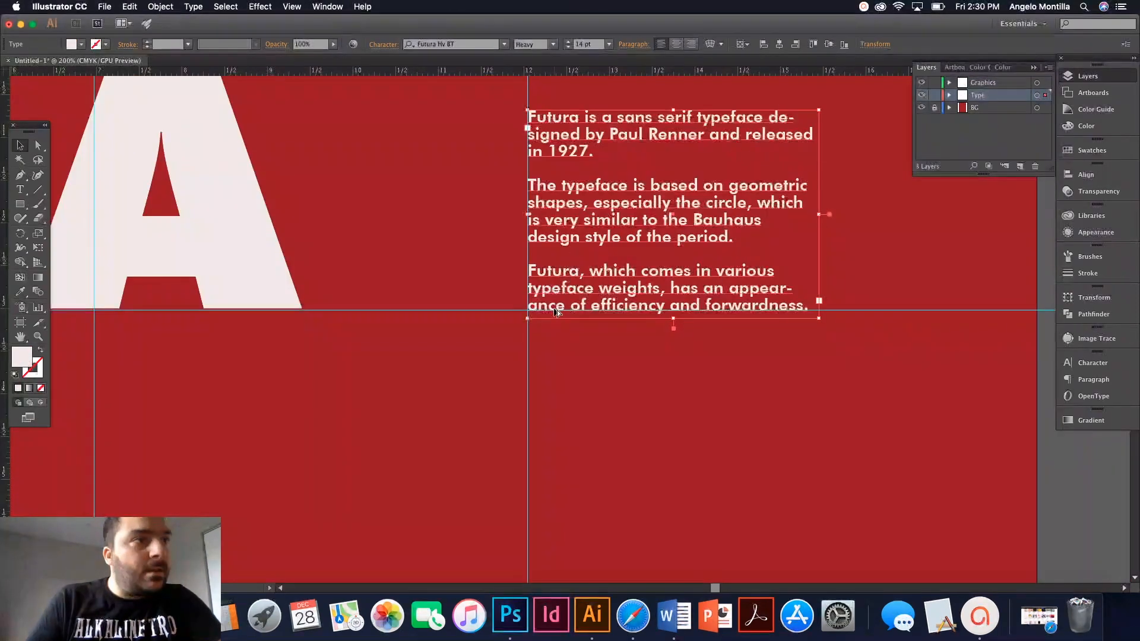
Deselect the paragraph block and hide the guides with the whole poster in view.
left_click(589, 355)
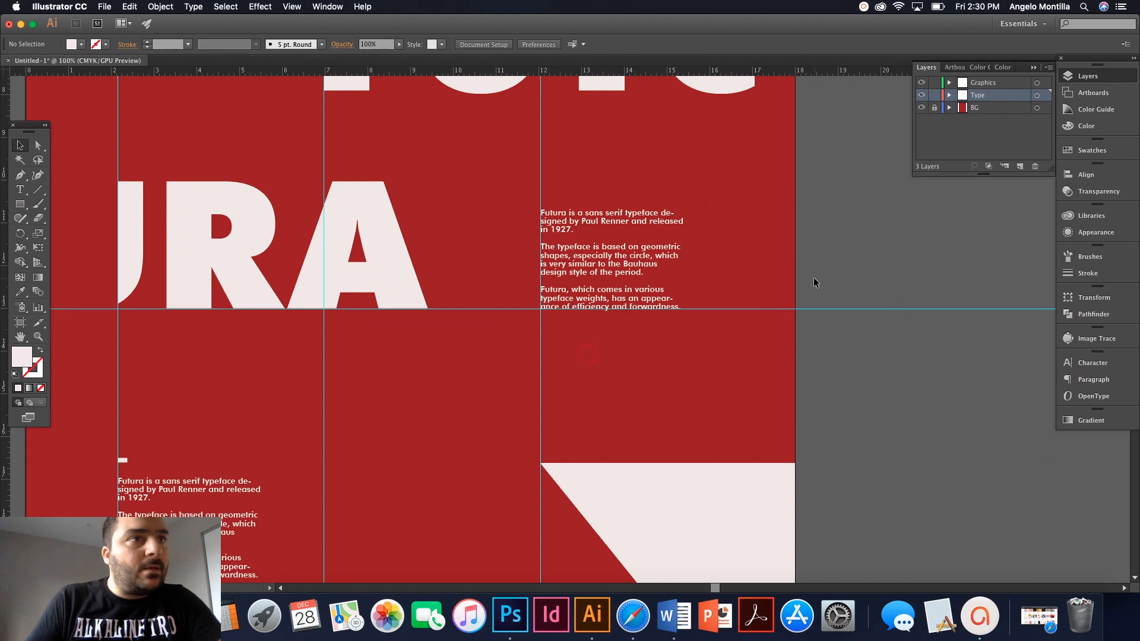
scroll(813, 277, "down", 2)
left_click_drag(680, 269, 514, 294)
scroll(516, 294, "down", 1)
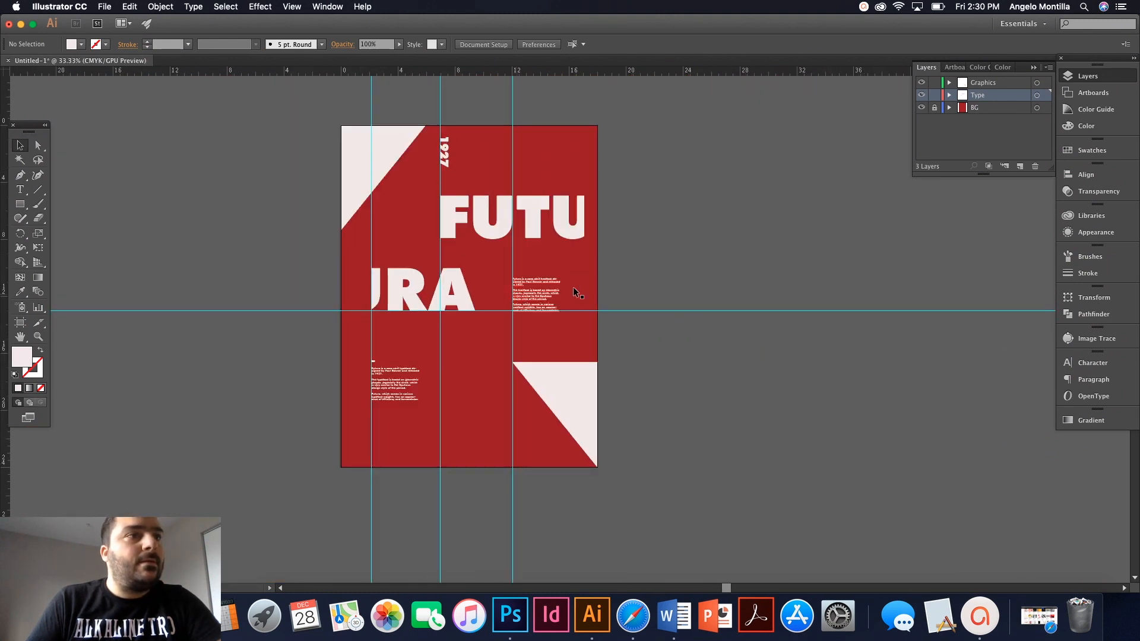
left_click(604, 281)
key("super+semicolon")
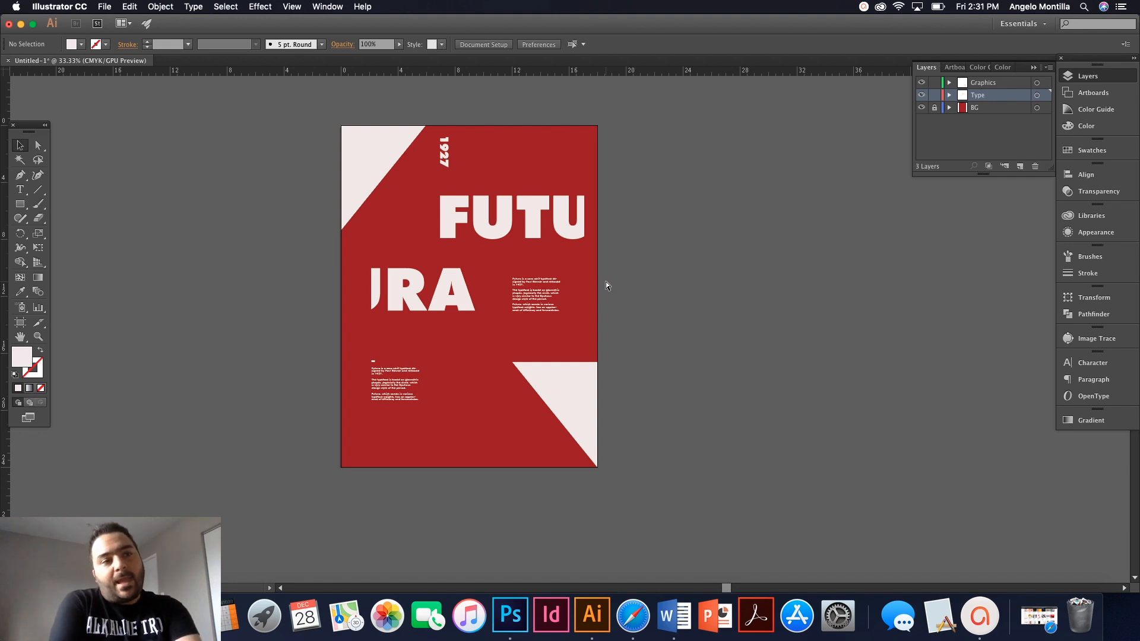
Move the lower-right triangle down and outward so it overhangs the poster's bottom and right edges.
left_click(562, 398)
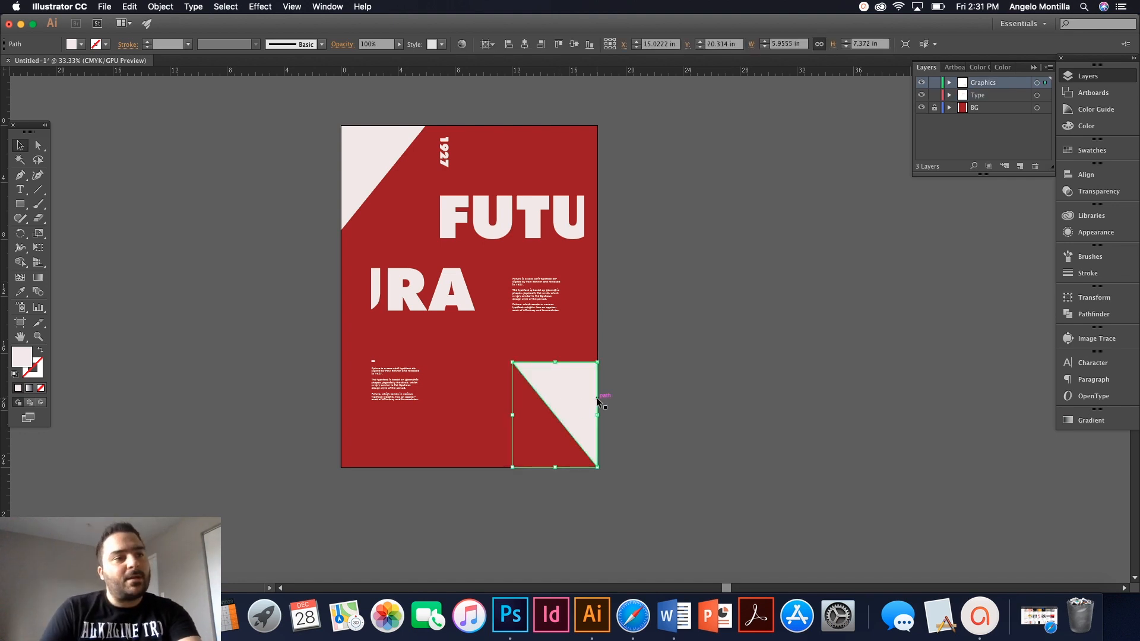
left_click_drag(582, 406, 589, 466)
left_click(662, 446)
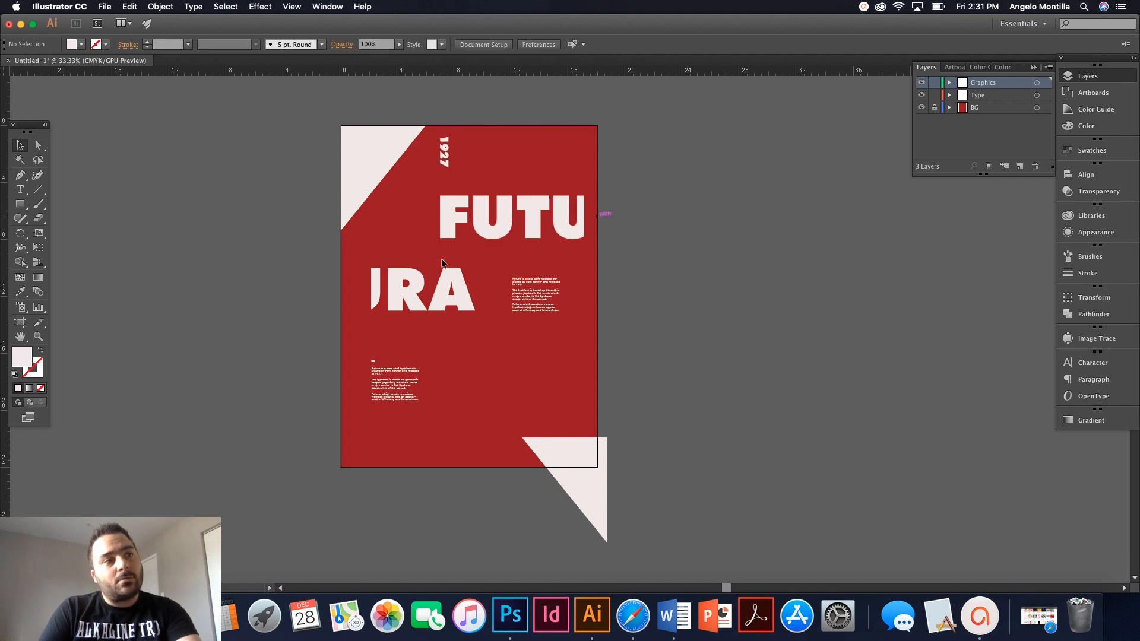
left_click(593, 488)
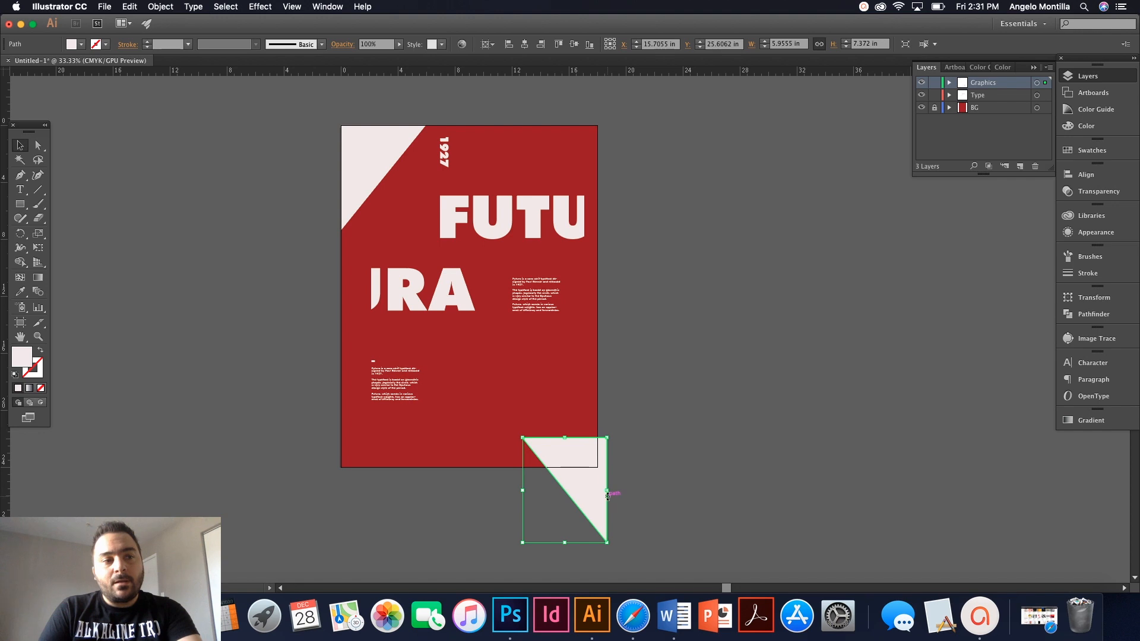
left_click(628, 479)
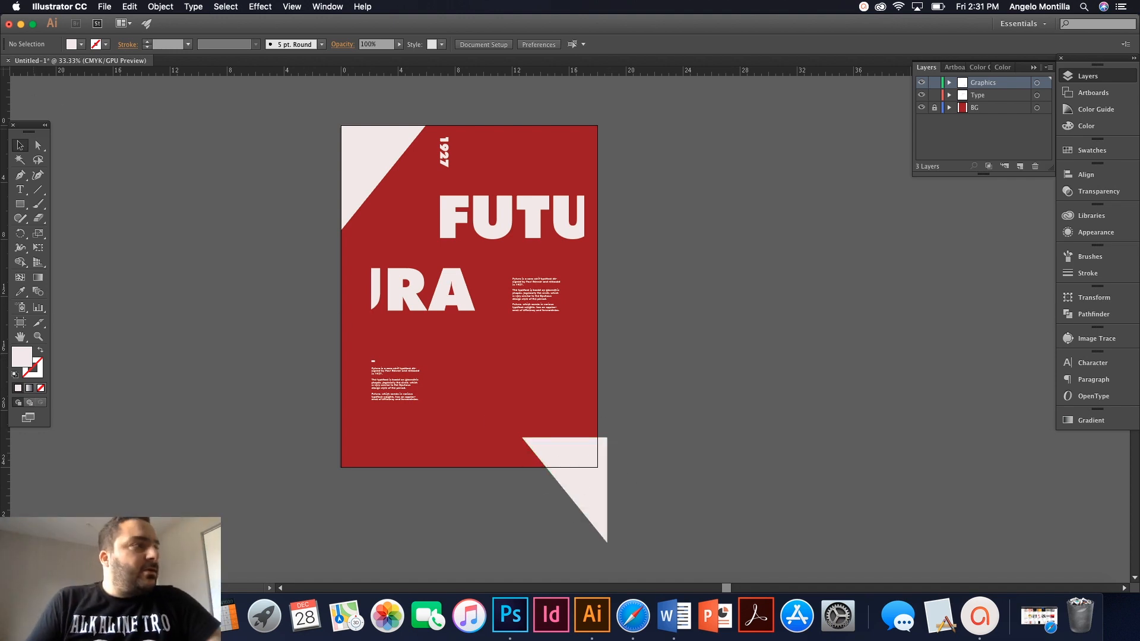
Draw a rectangle of about 18 x 24 in over the whole poster and use it as a clipping mask for all unlocked artwork.
left_click(20, 204)
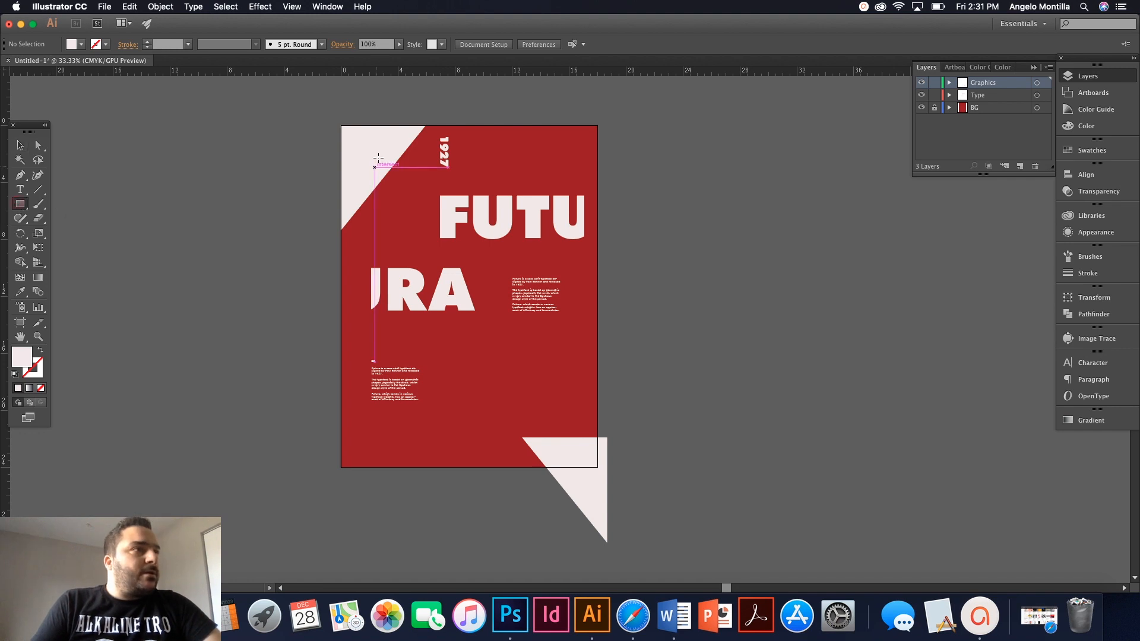
left_click_drag(340, 124, 597, 468)
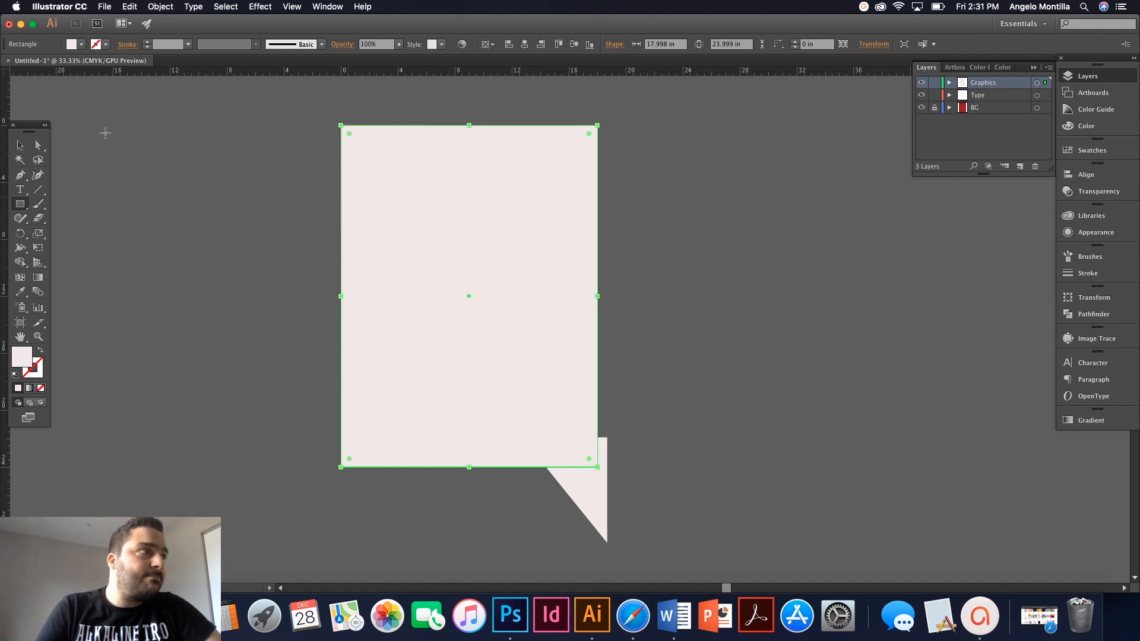
left_click(21, 146)
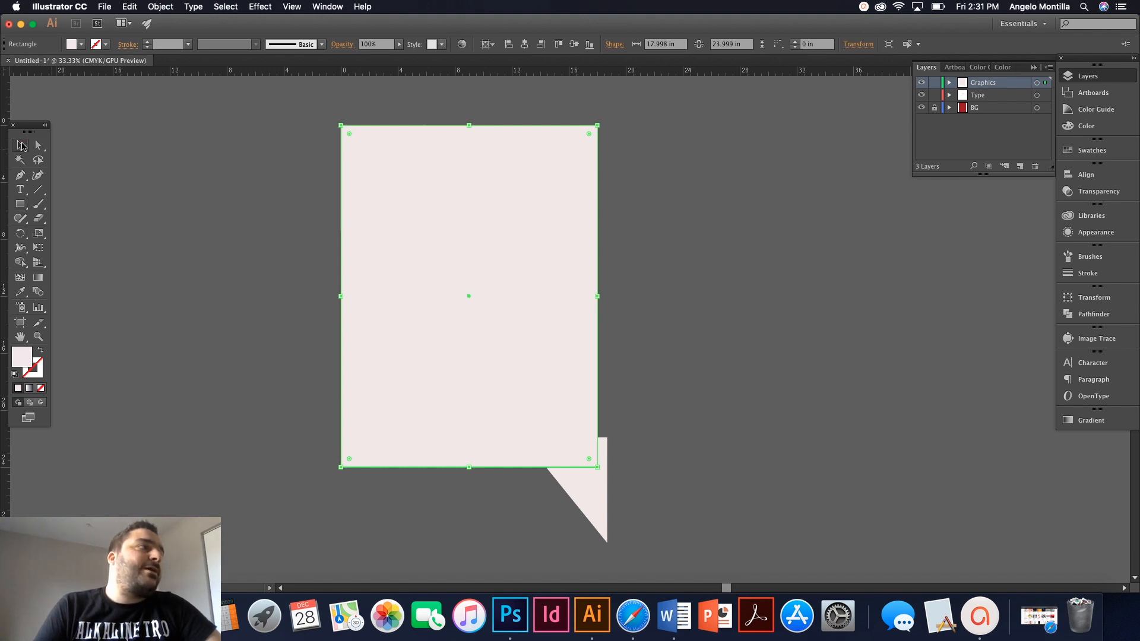
left_click_drag(301, 102, 655, 511)
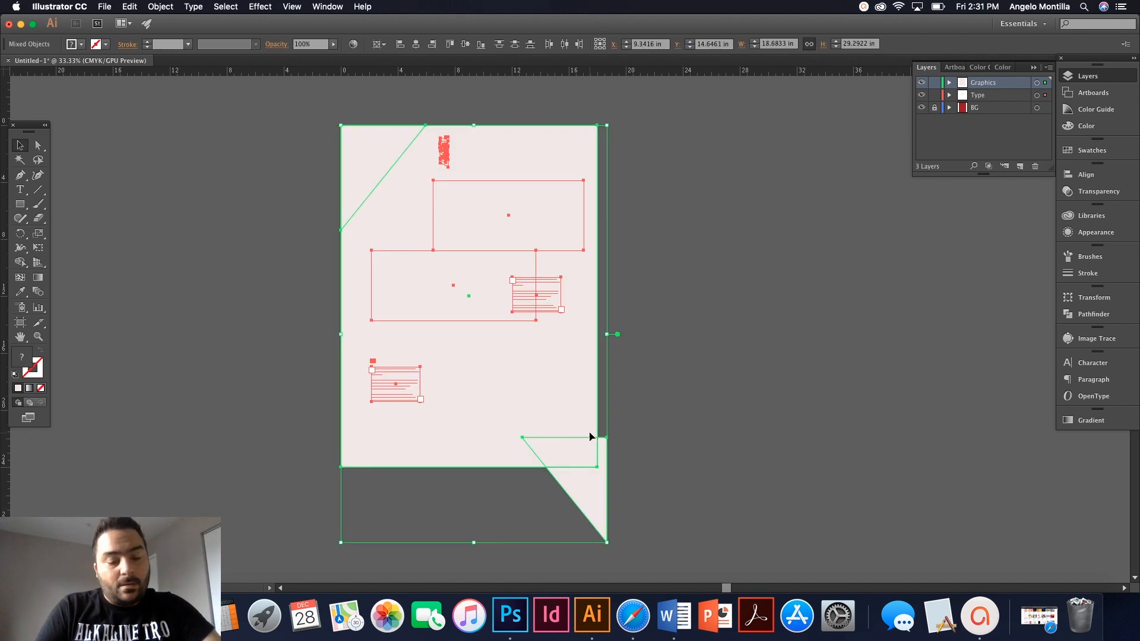
key("super+y")
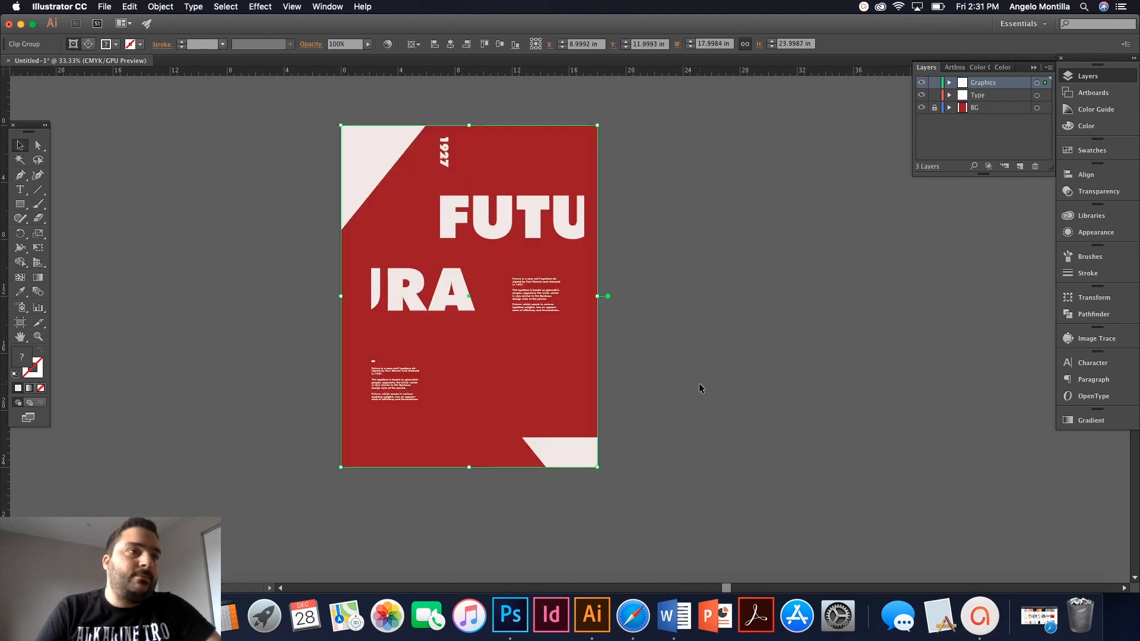
left_click(700, 385)
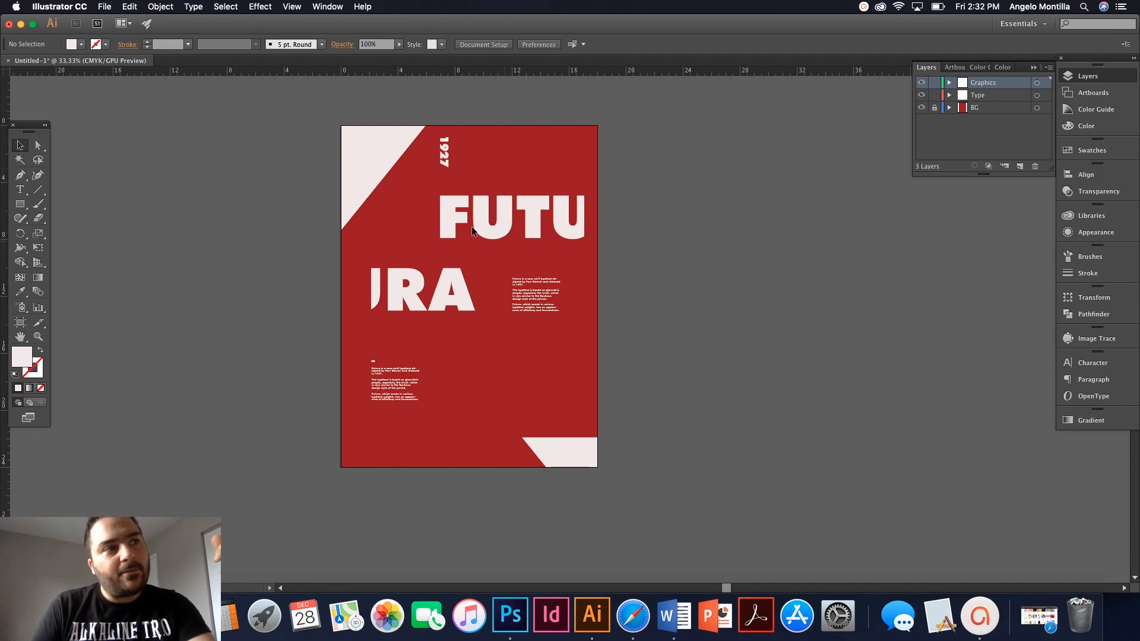
left_click(452, 226)
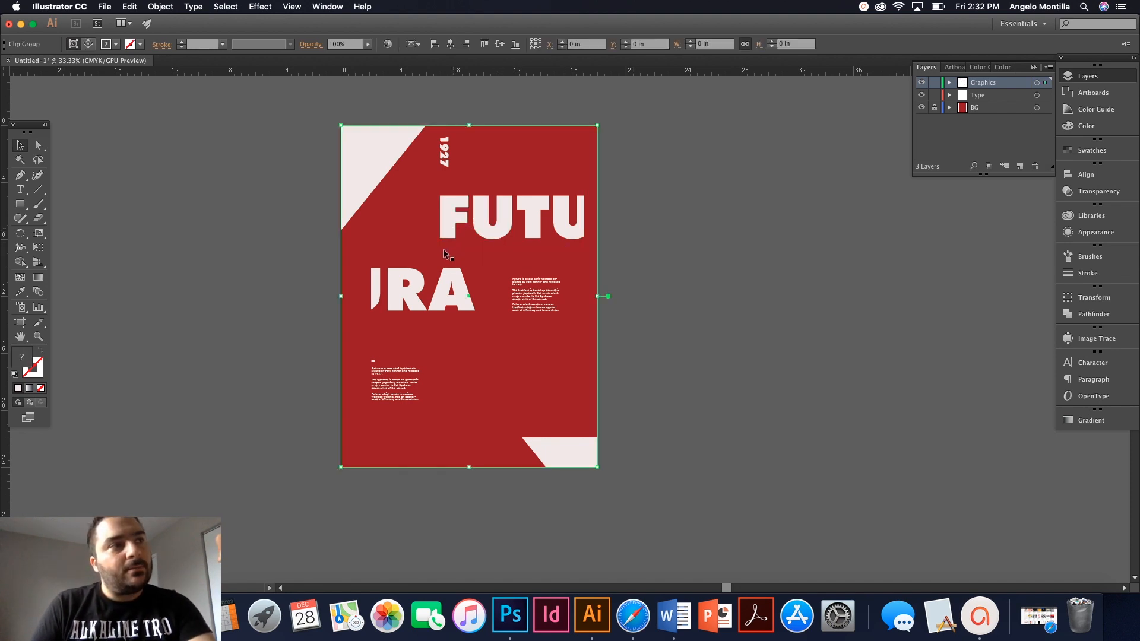
left_click(696, 273)
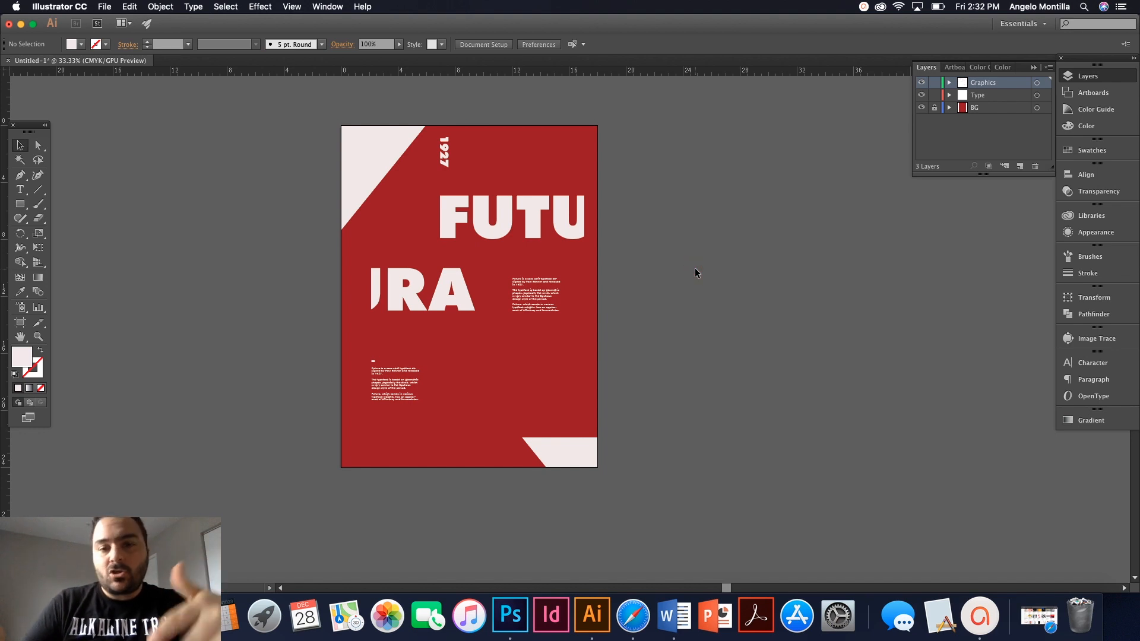